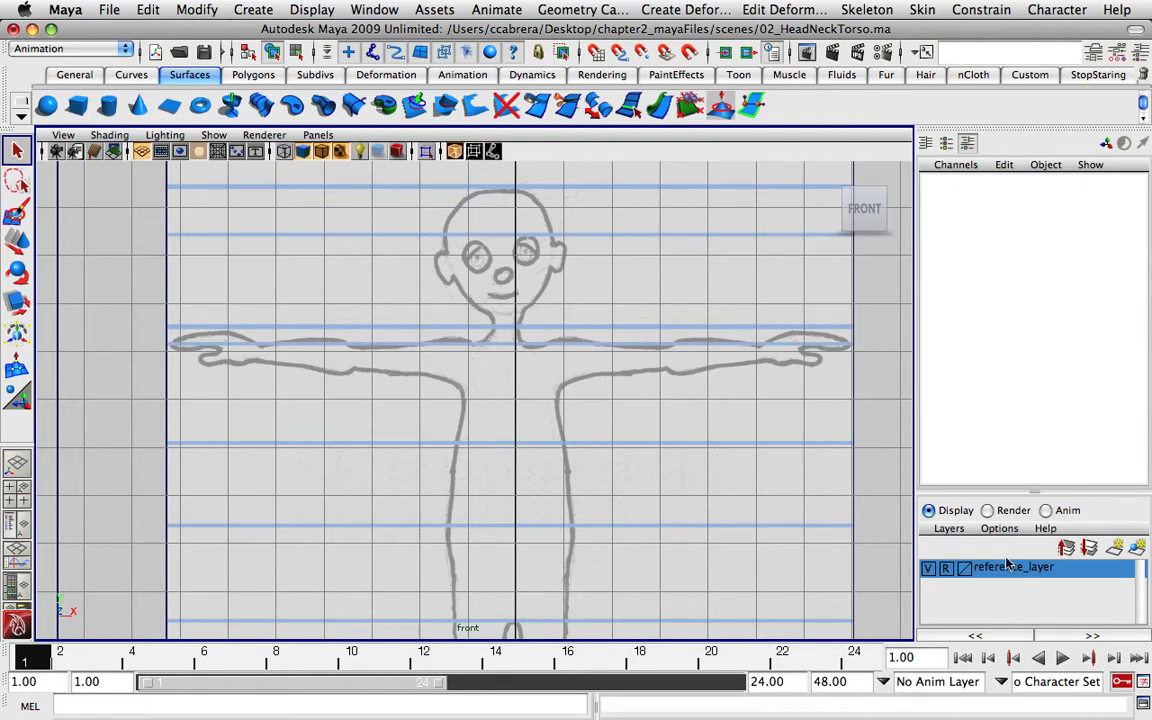
Add the front reference plane to reference_layer, leaving nothing selected.
left_click(745, 484)
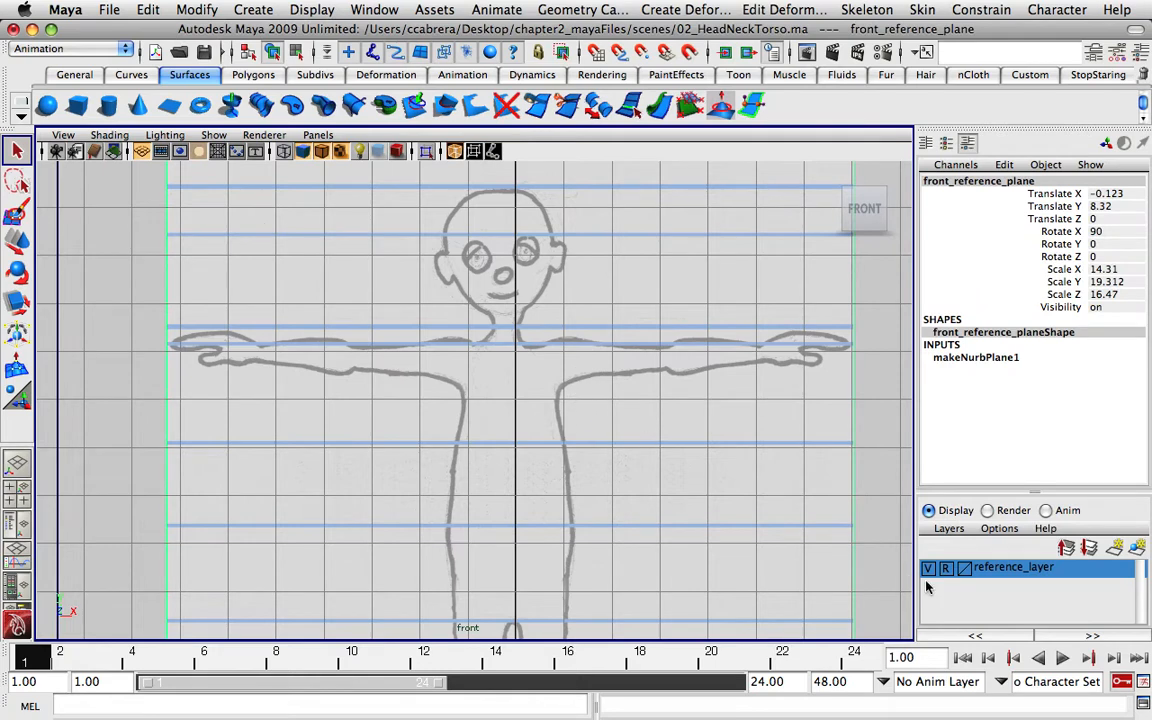
right_click(997, 574)
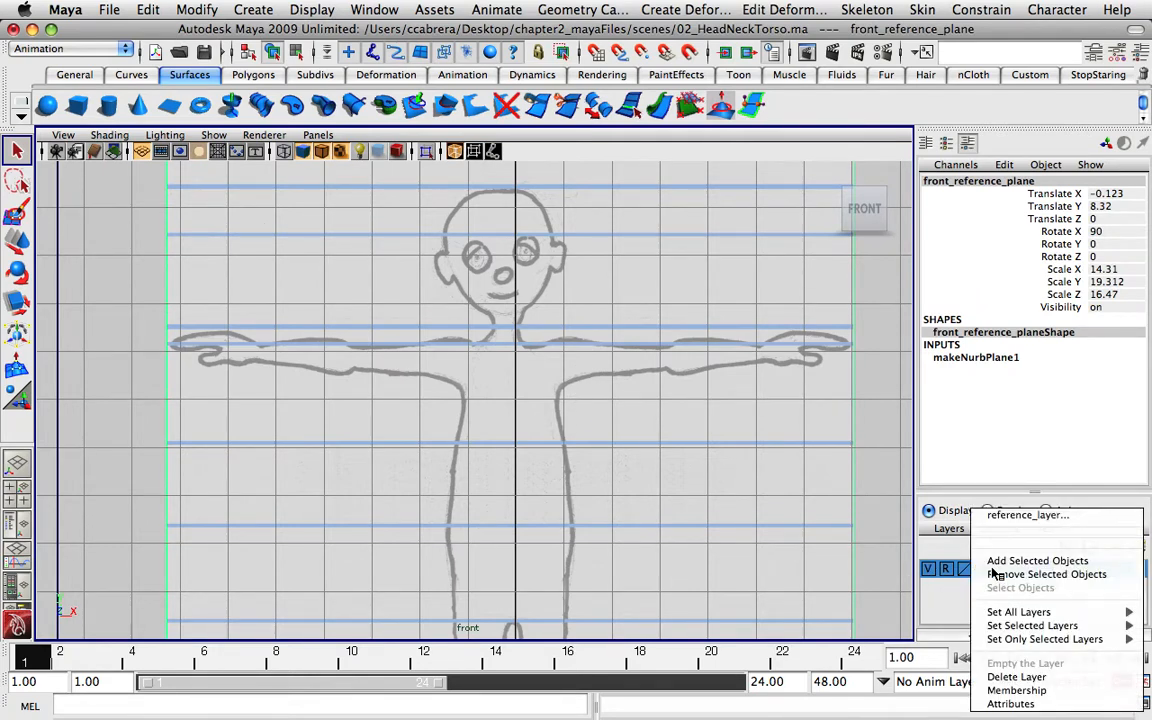
left_click(995, 561)
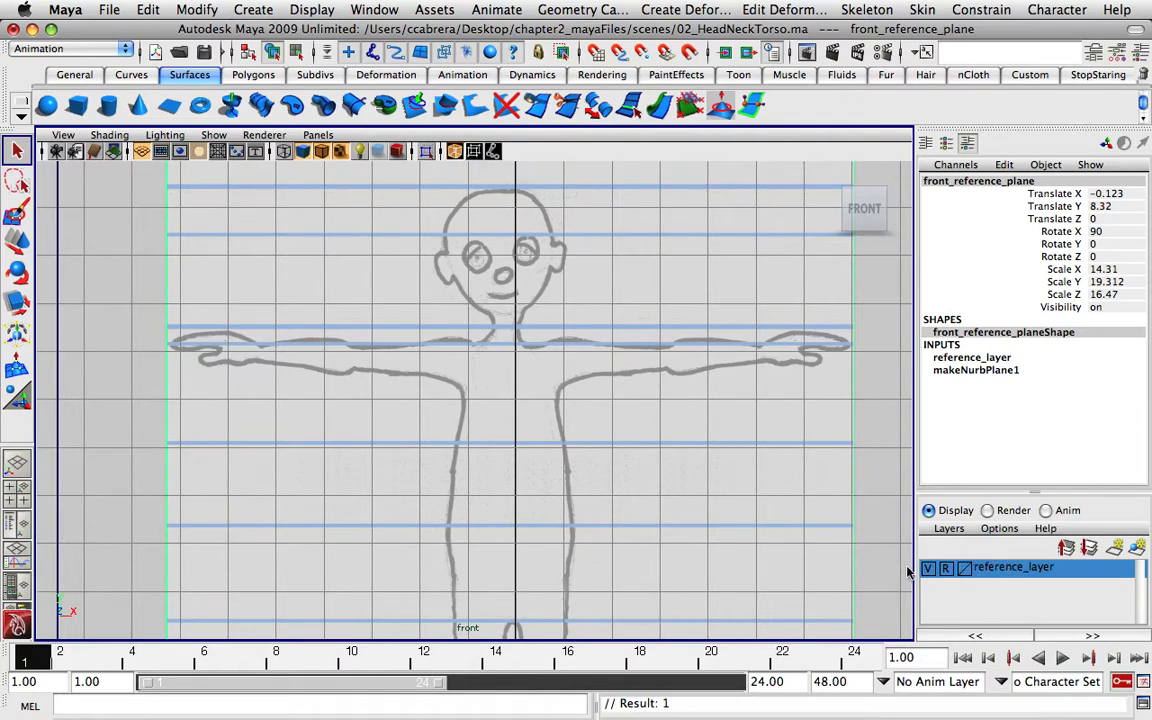
left_click(795, 514)
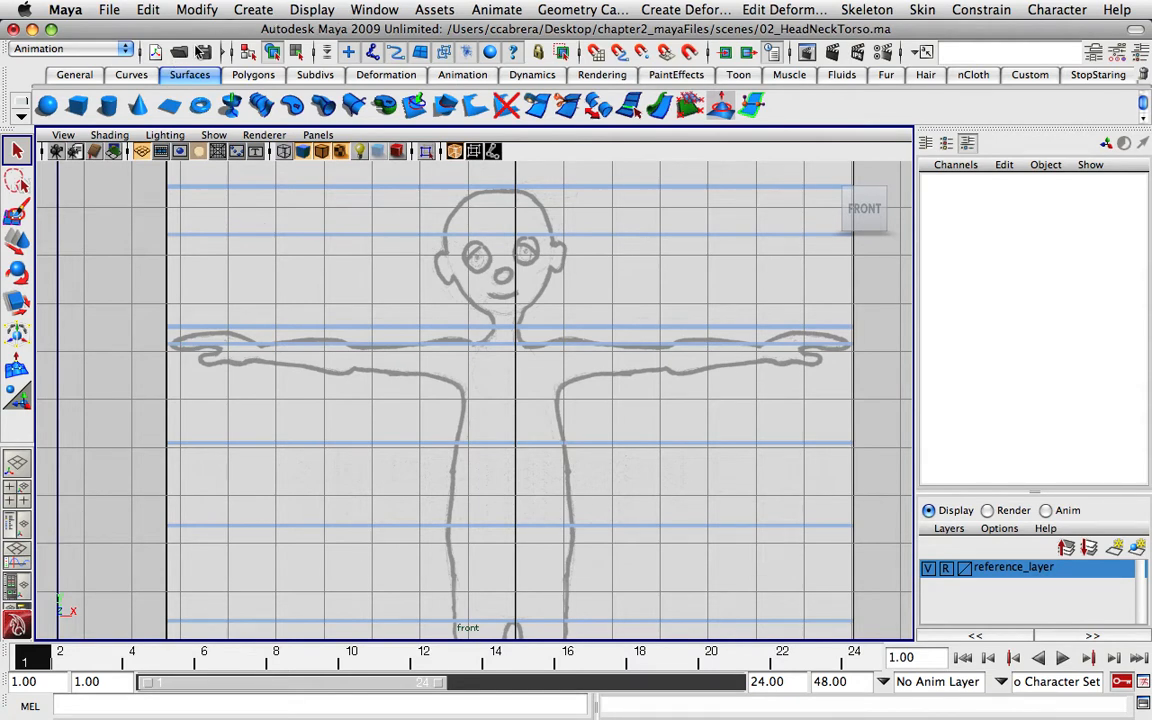
Switch to the Surfaces menu set and begin an EP curve at the crown of the head, starting on the center line.
left_click(125, 50)
left_click(98, 77)
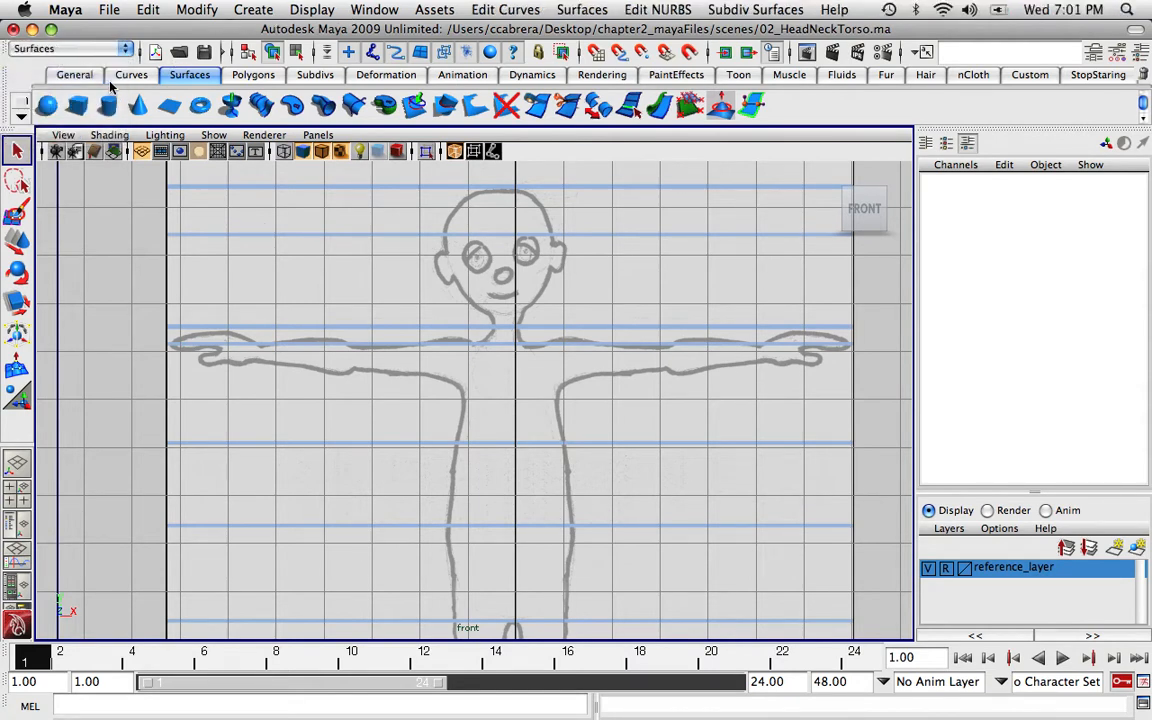
left_click(268, 12)
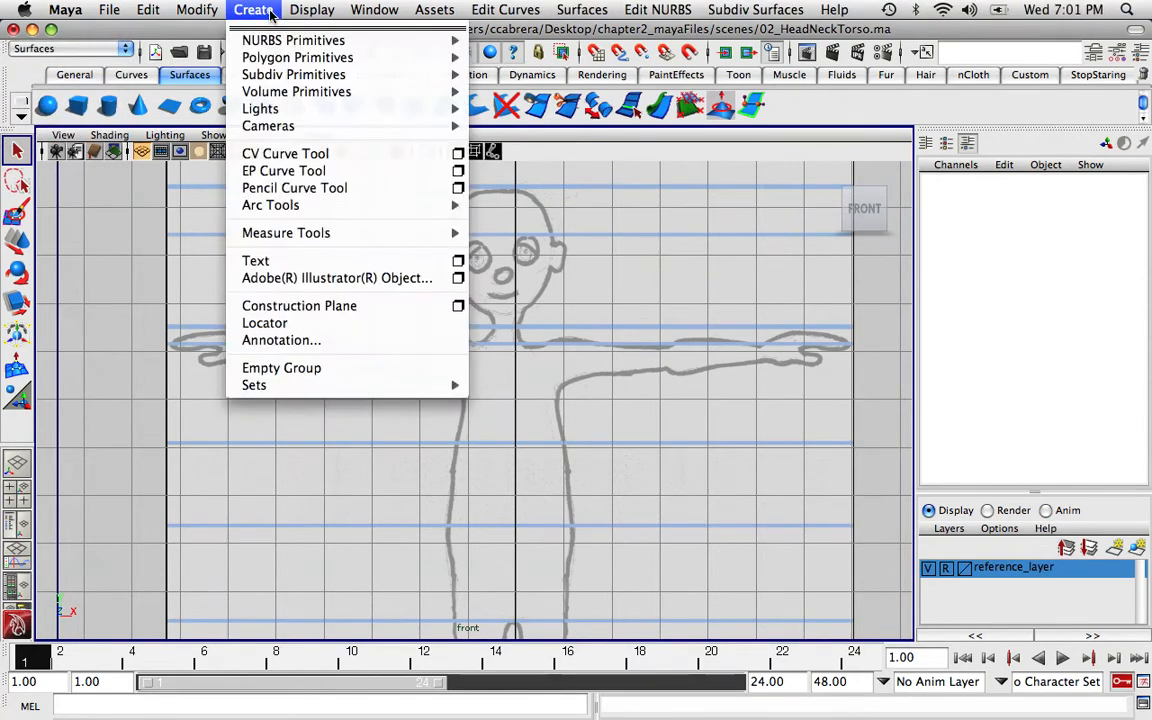
left_click(306, 172)
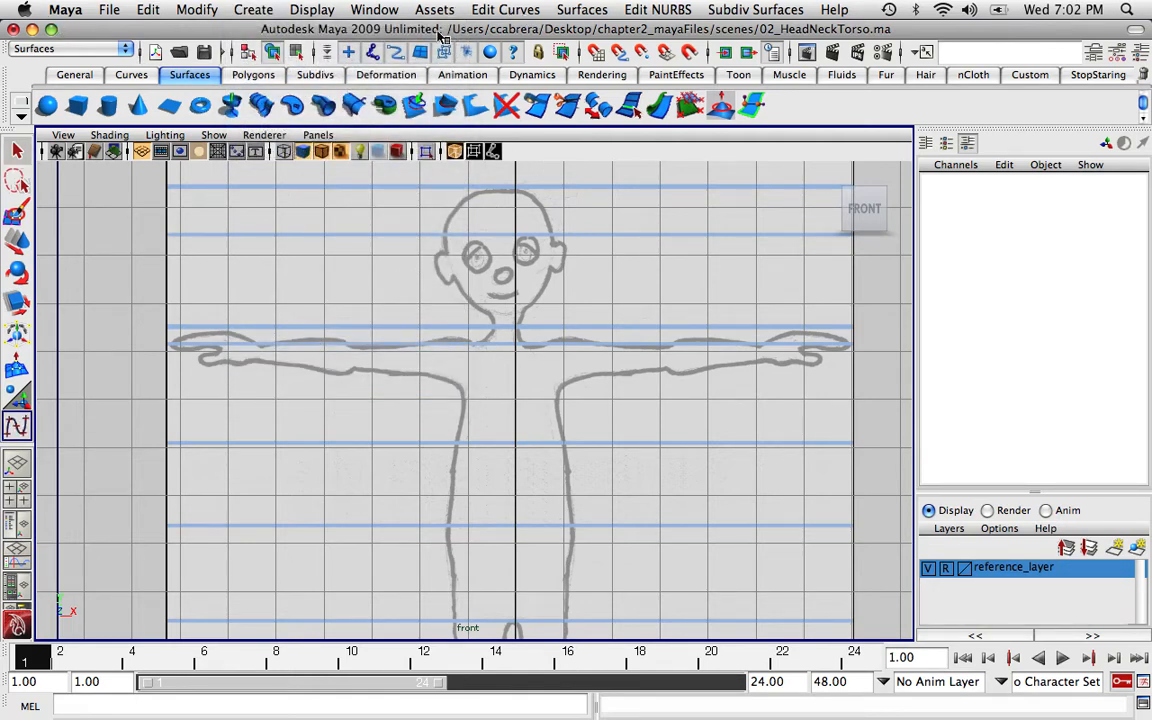
left_click(516, 191)
left_click(491, 193)
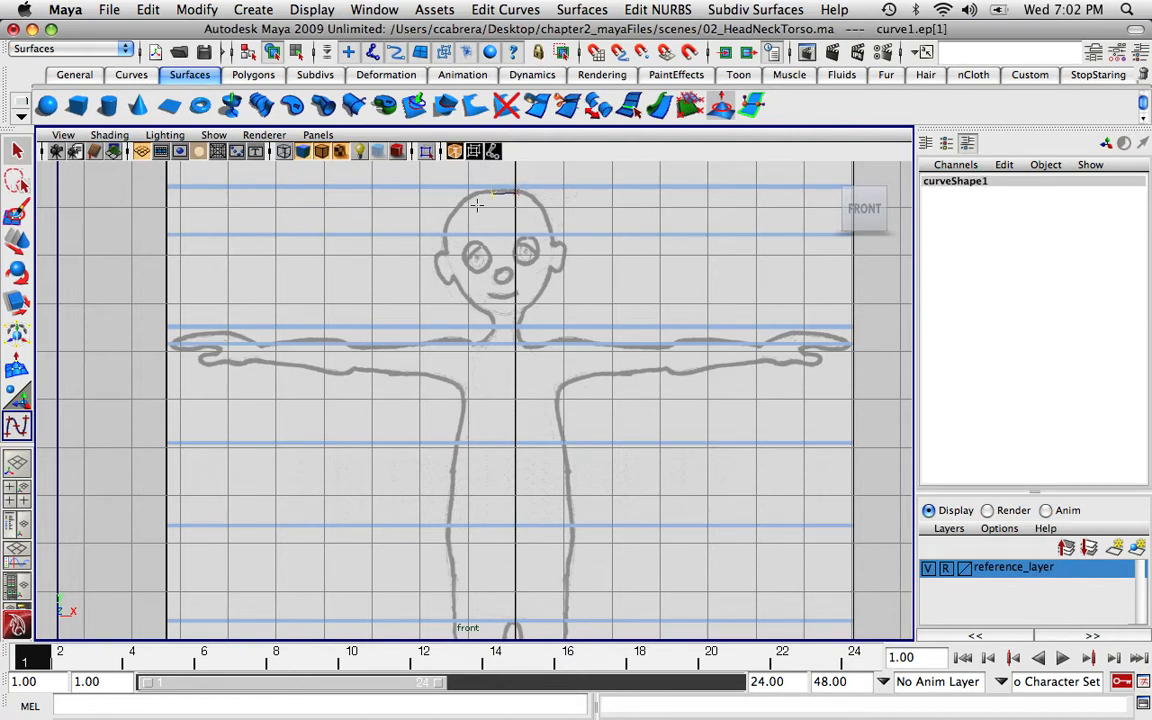
Continue the EP curve down the left half of the head, inside the ear, along the neck and out to the shoulder.
left_click(477, 207)
left_click(469, 232)
left_click(466, 260)
left_click(473, 285)
left_click(486, 305)
left_click(495, 320)
left_click(492, 332)
left_click(485, 340)
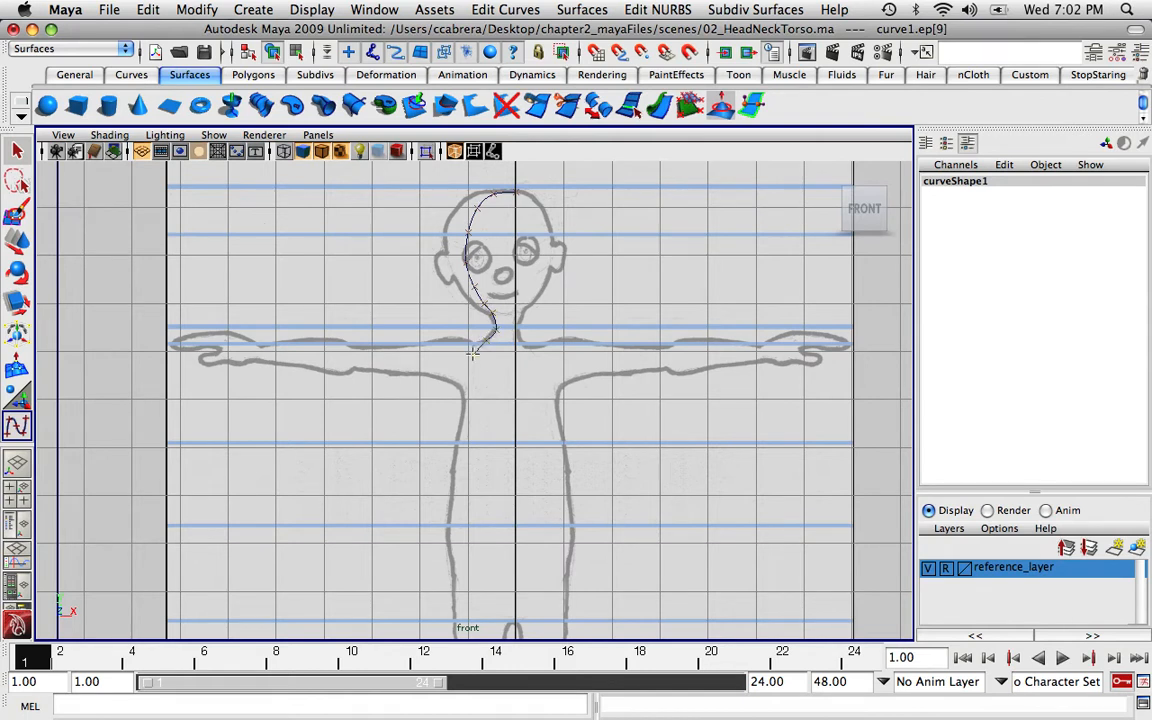
left_click(473, 352)
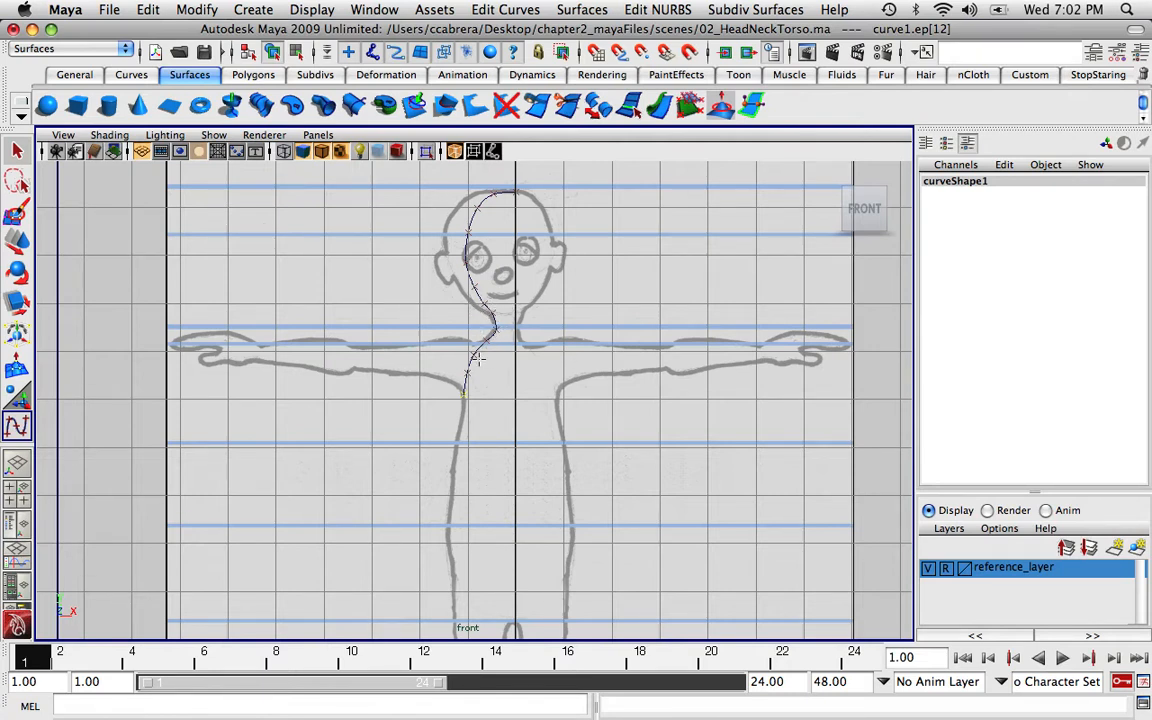
Extend the EP curve down the left side of the torso from below the armpit to the hip.
left_click(457, 426)
left_click(457, 441)
left_click(454, 470)
left_click(452, 495)
left_click(449, 526)
left_click(450, 545)
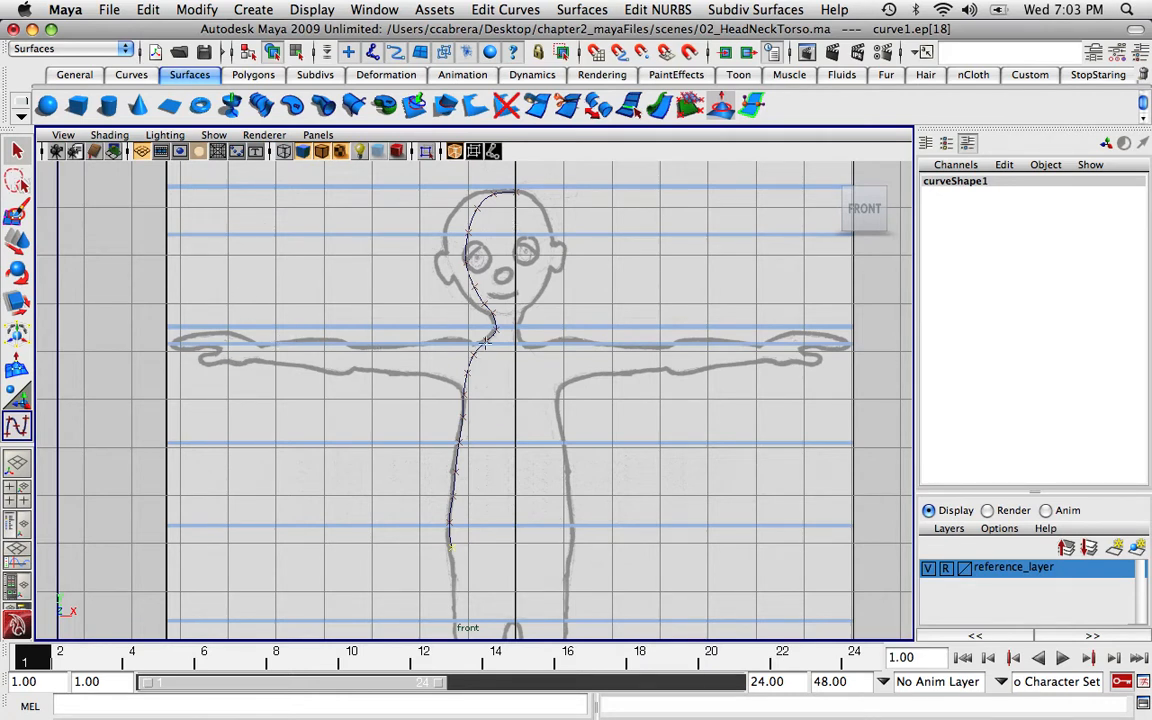
Round the EP curve inward below the hip to the crotch, end it on the center line, and complete the curve.
left_click(455, 567)
left_click(462, 588)
left_click(478, 607)
left_click(511, 621)
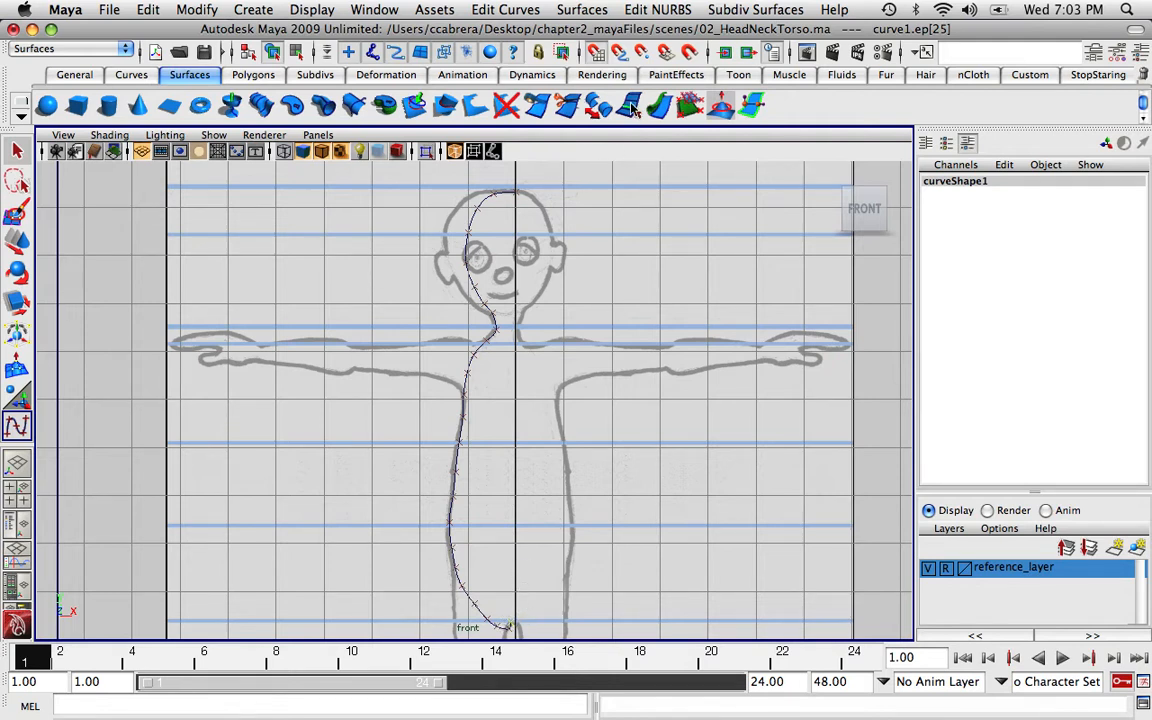
left_click(515, 593)
key("w")
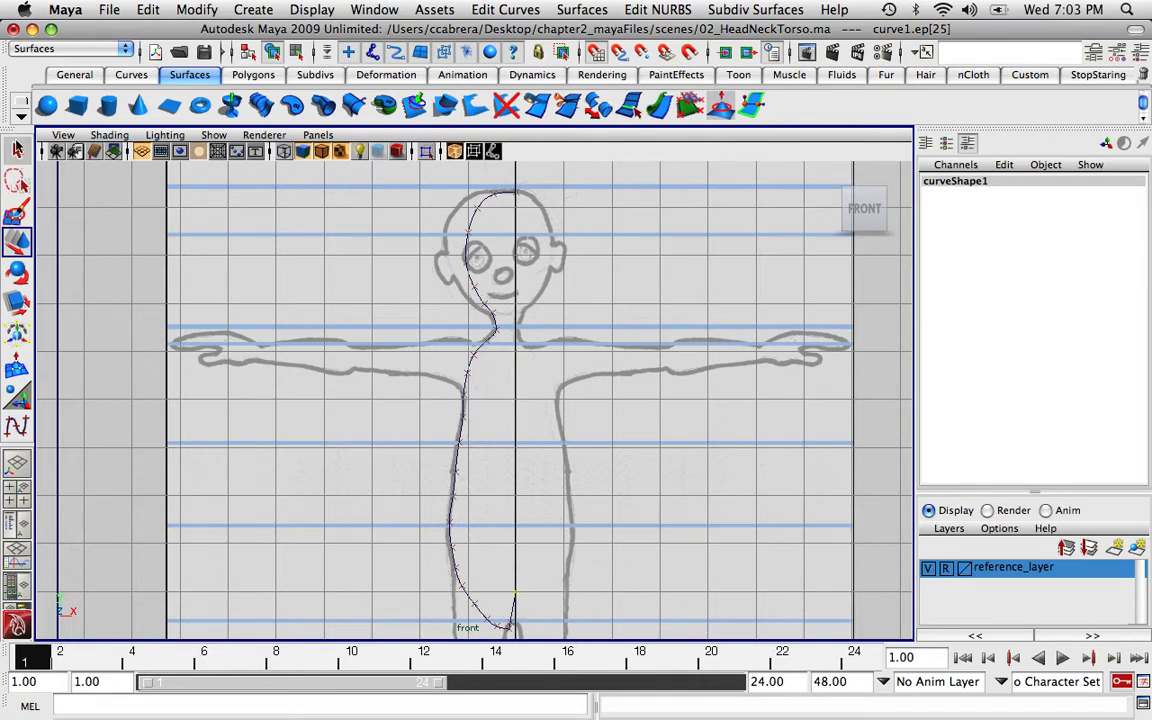
left_click(17, 150)
left_click(586, 429)
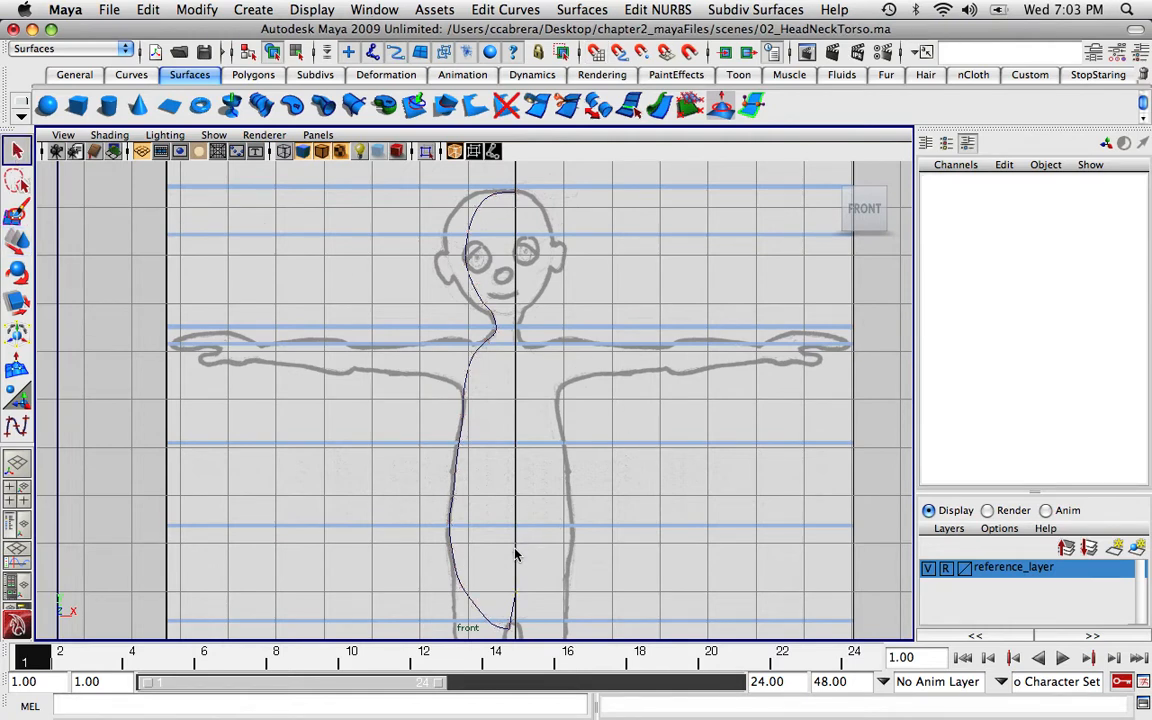
Show the profile curve's control vertices and move its last two CVs straight down toward the crotch.
left_click_drag(401, 542, 466, 528)
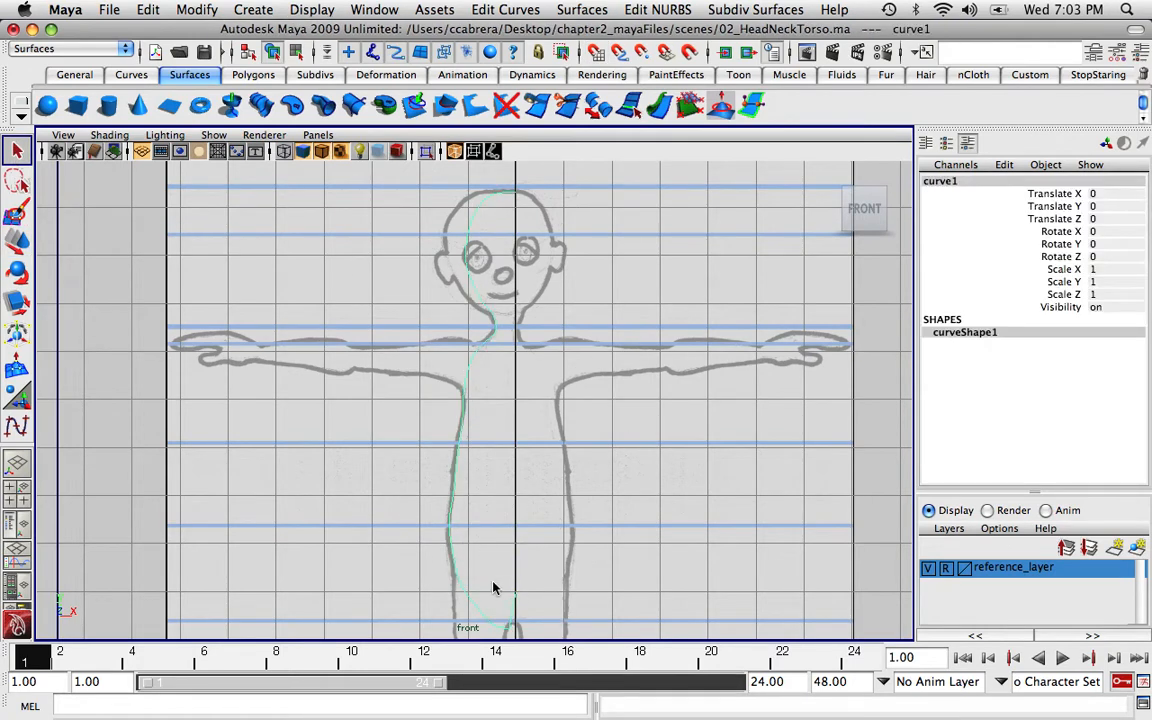
right_click_drag(503, 604, 447, 412)
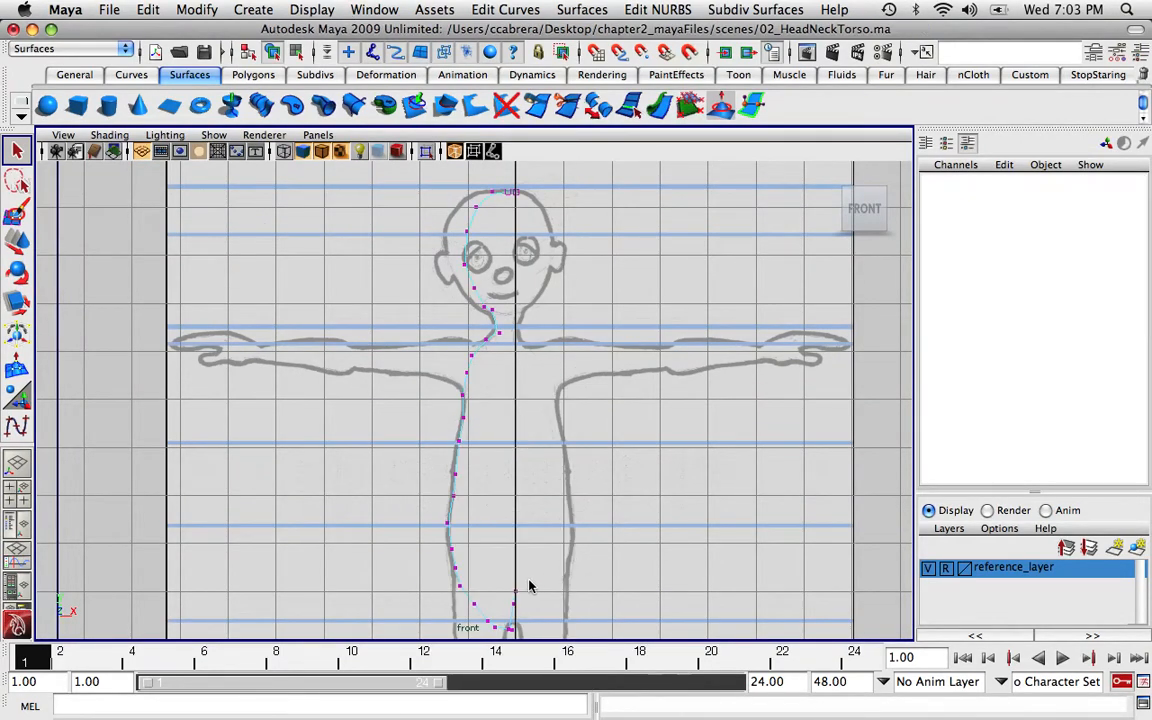
left_click_drag(504, 580, 532, 610)
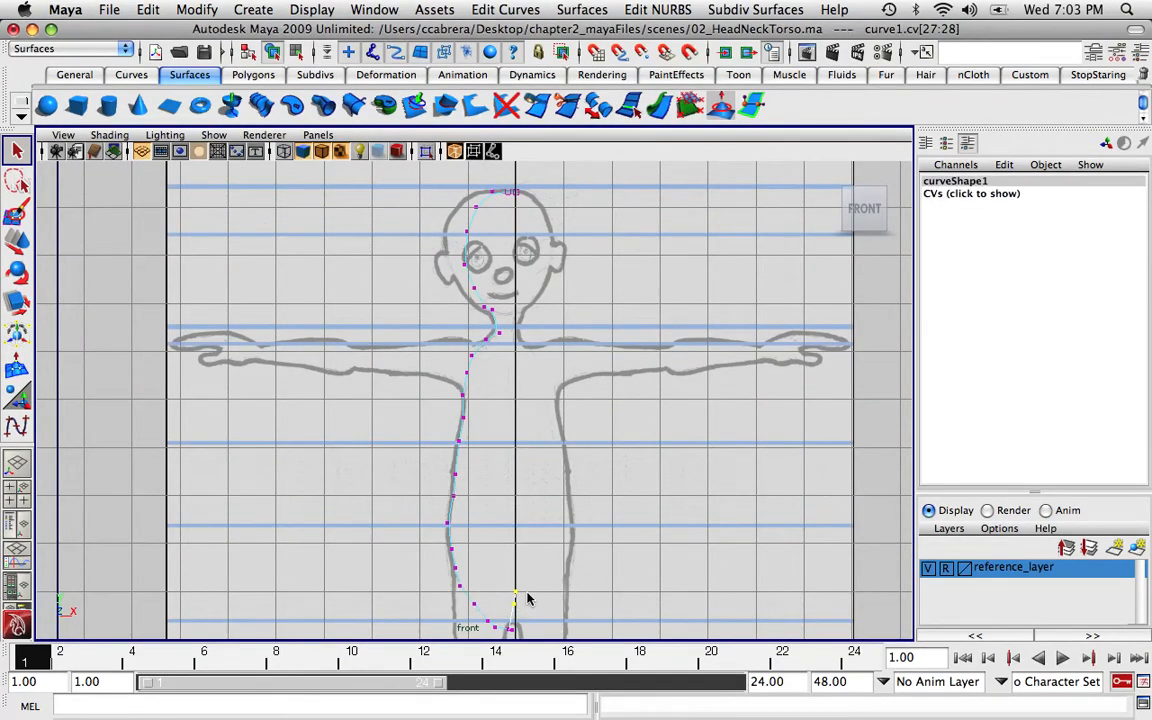
key("w")
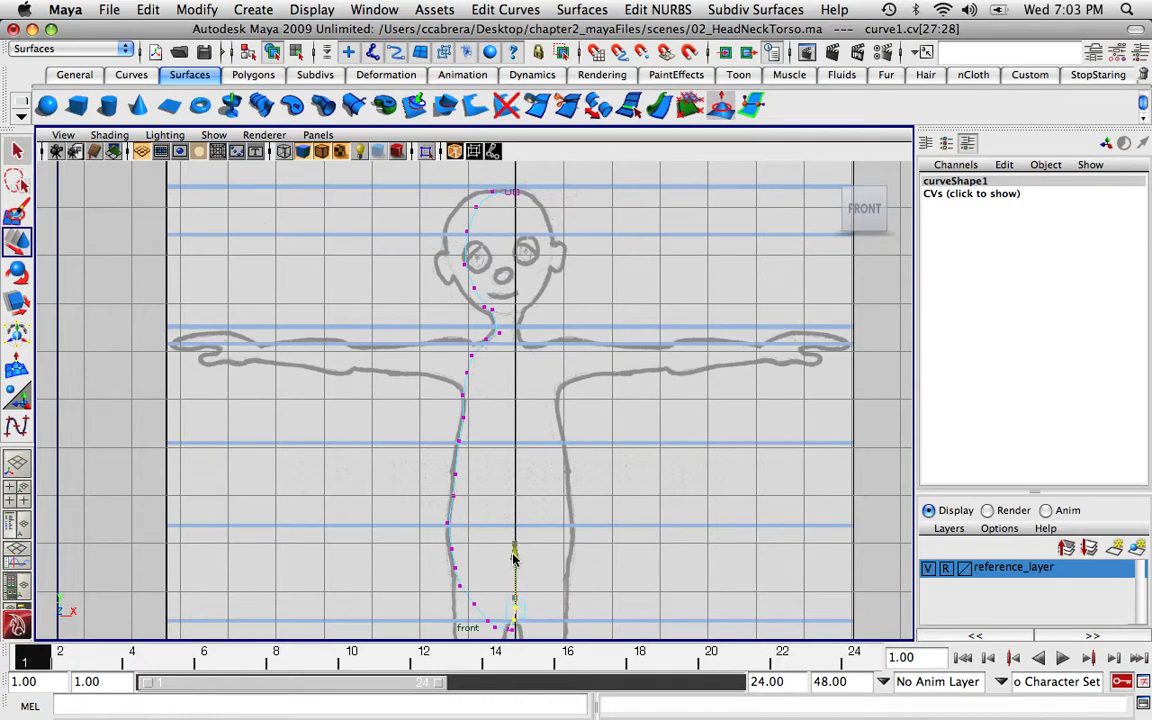
left_click(520, 630)
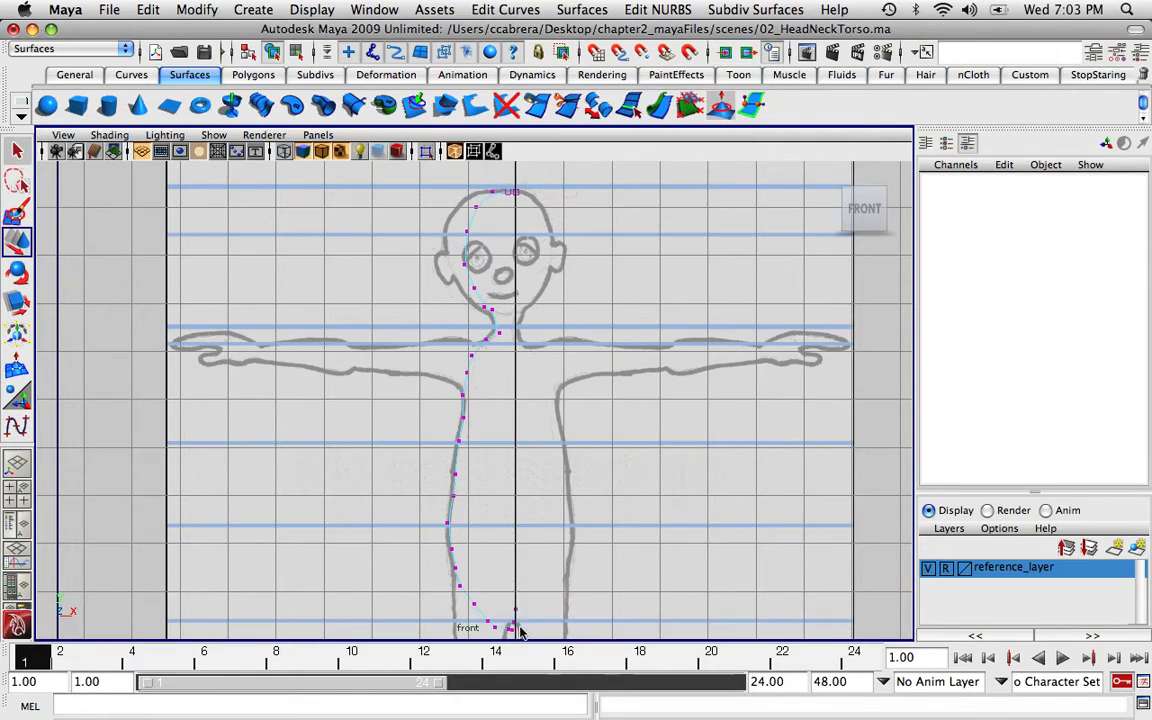
Lower the curve's end CV along the center line to the top of the crotch outline.
scroll(525, 617, "up", 2)
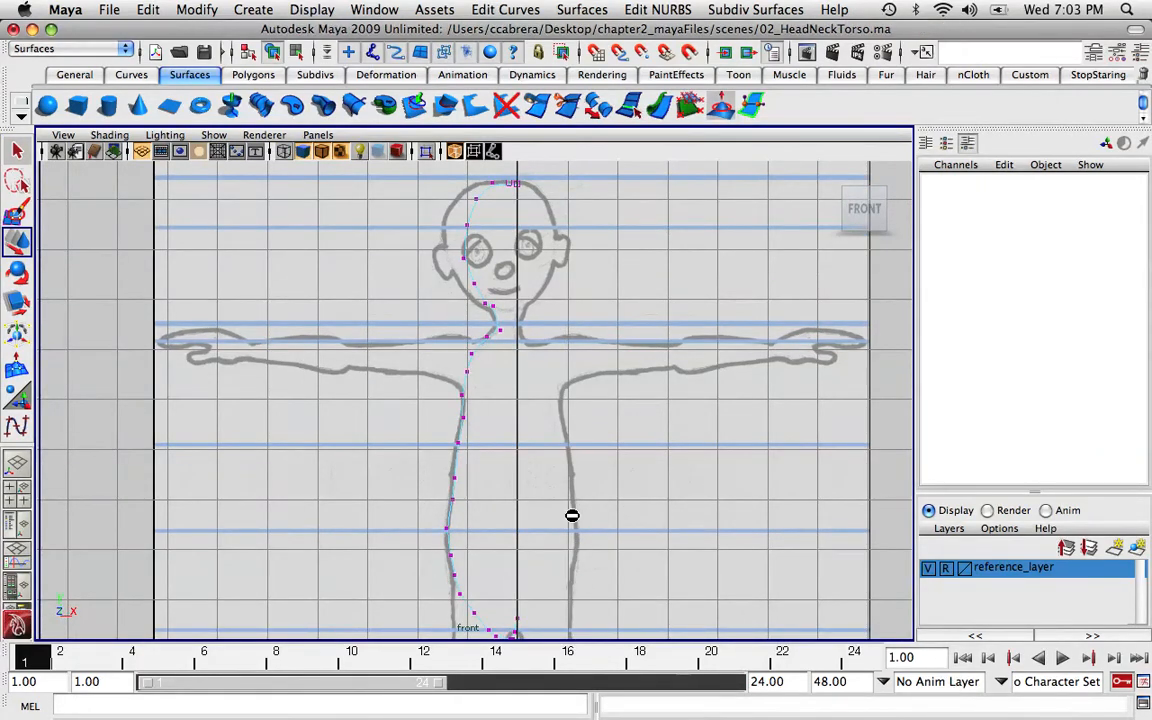
scroll(571, 490, "up", 1)
scroll(560, 500, "up", 1)
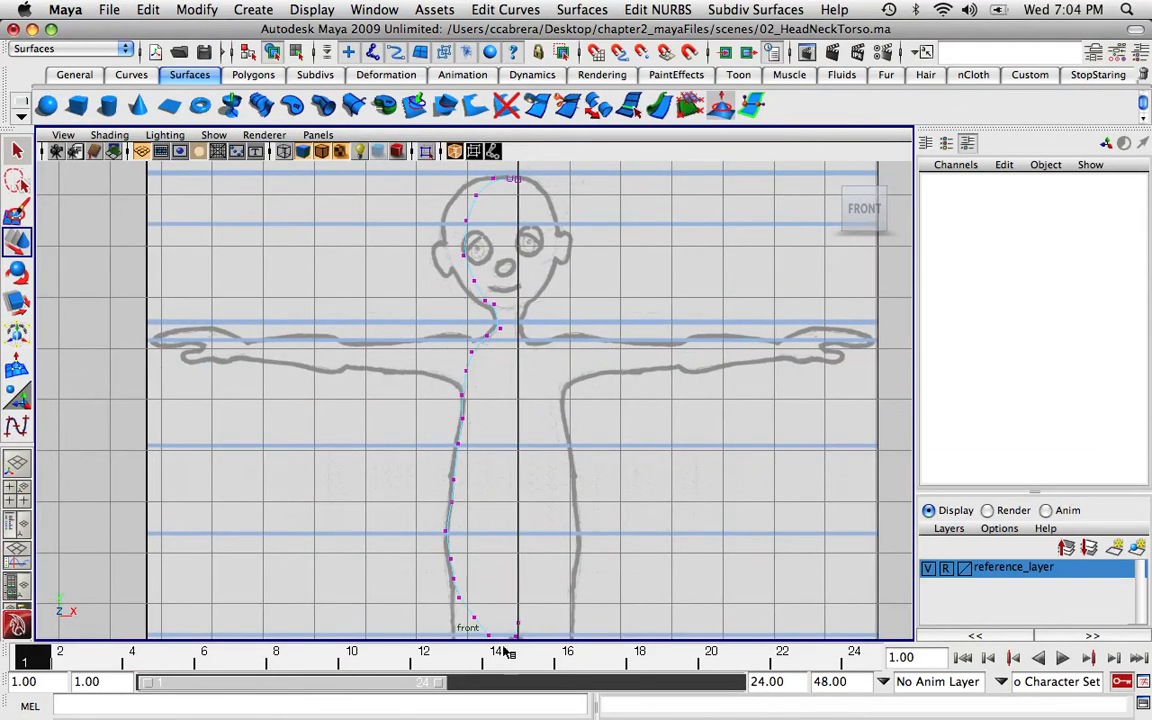
left_click(517, 622)
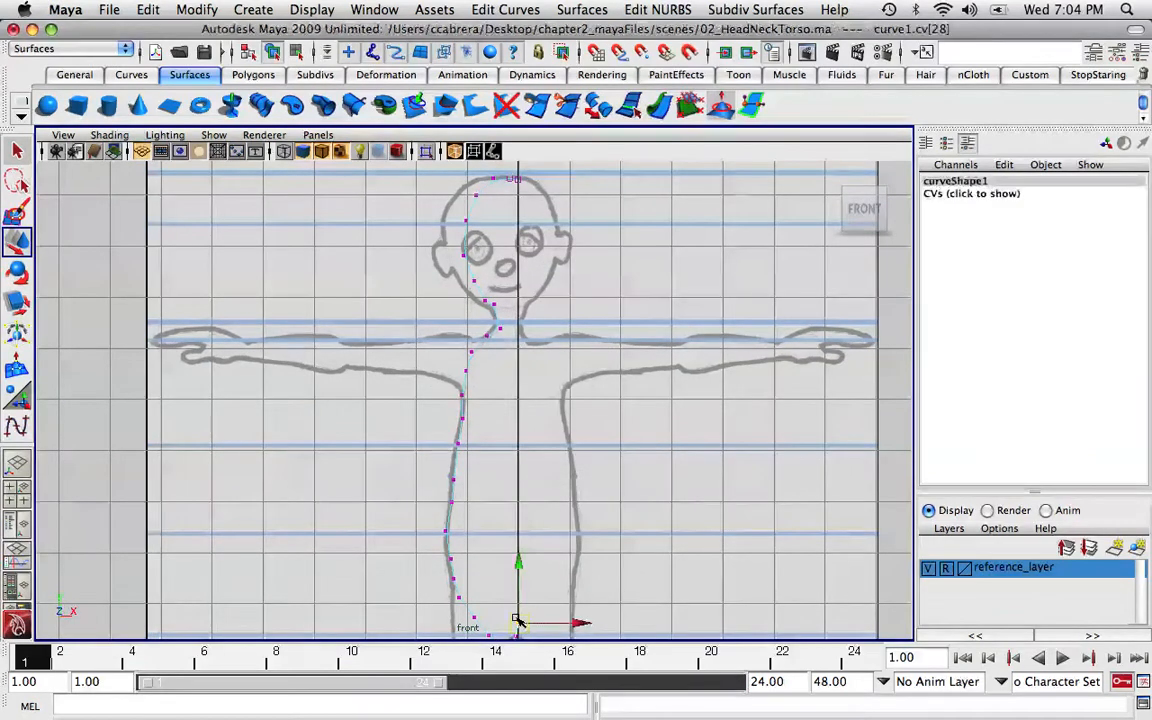
key("f")
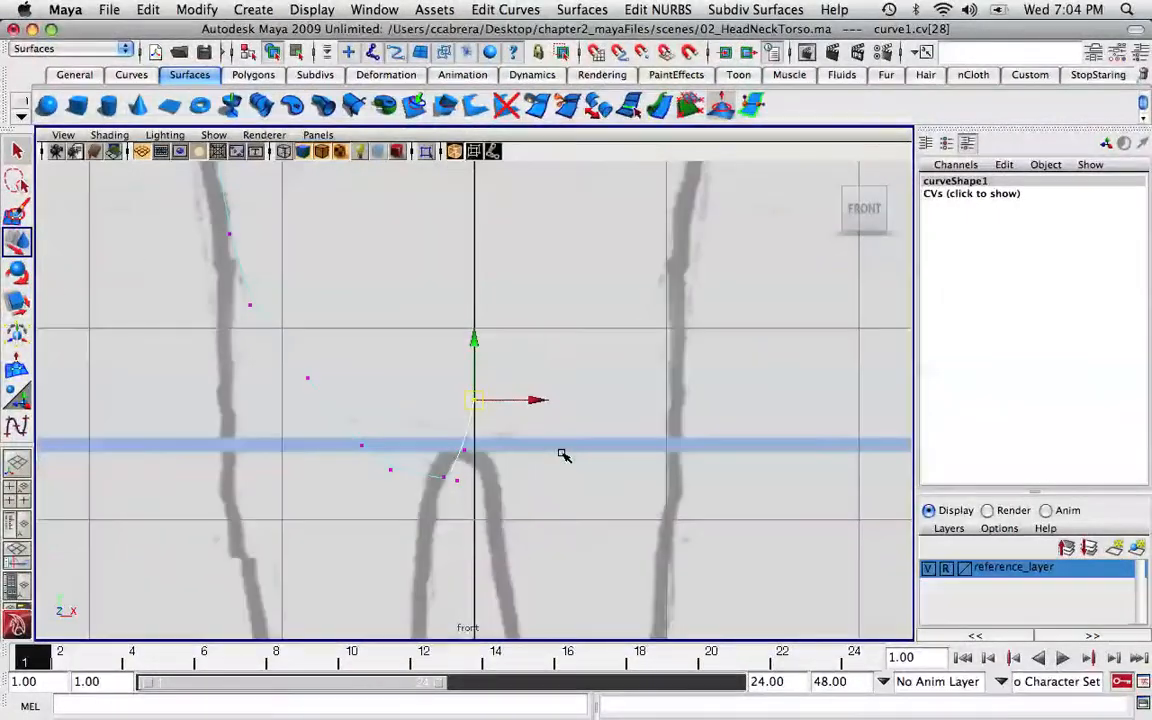
scroll(563, 455, "down", 5)
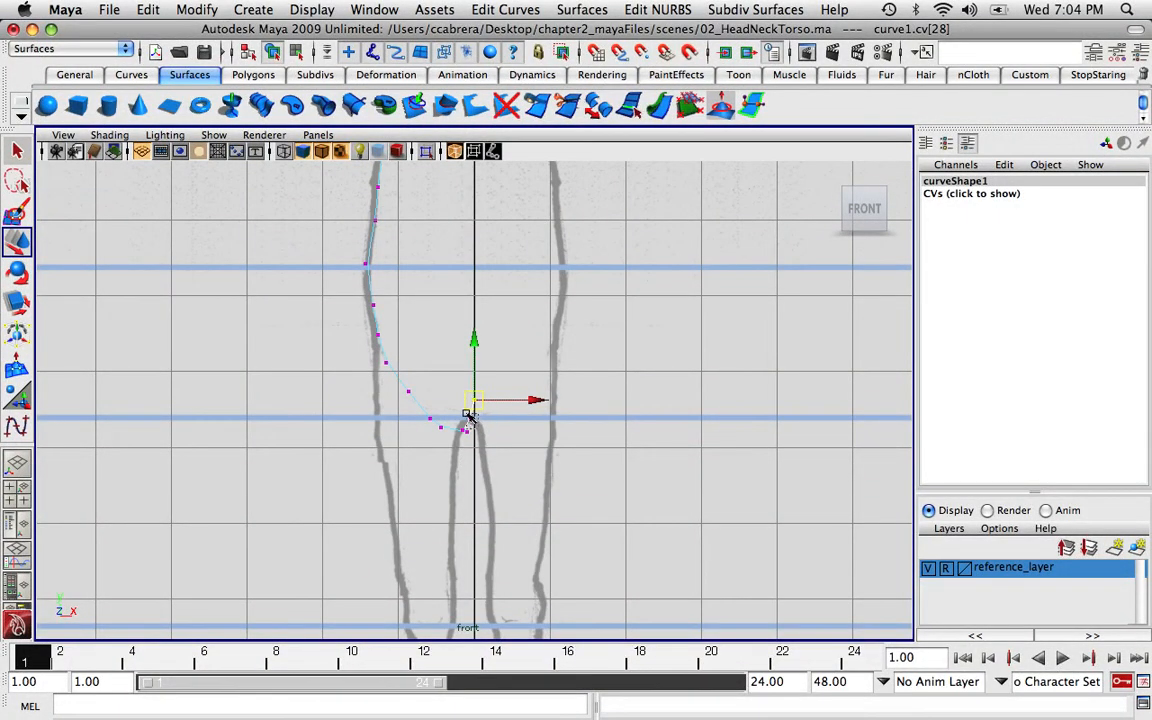
left_click(469, 420)
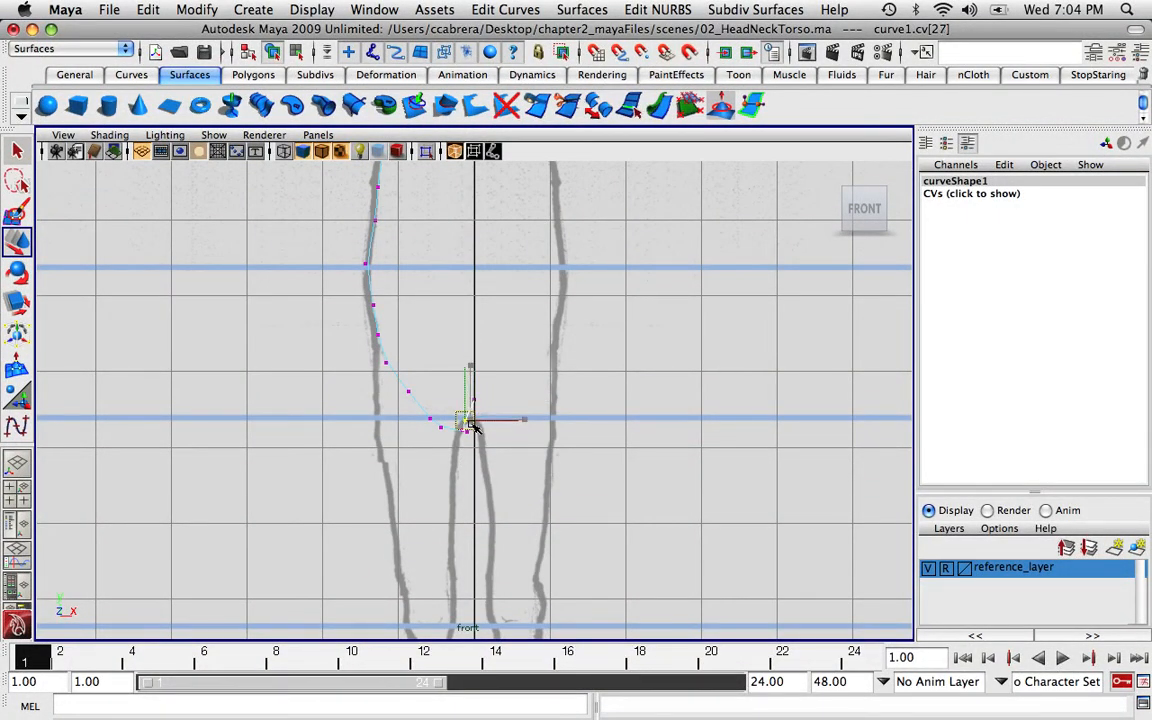
left_click(474, 400)
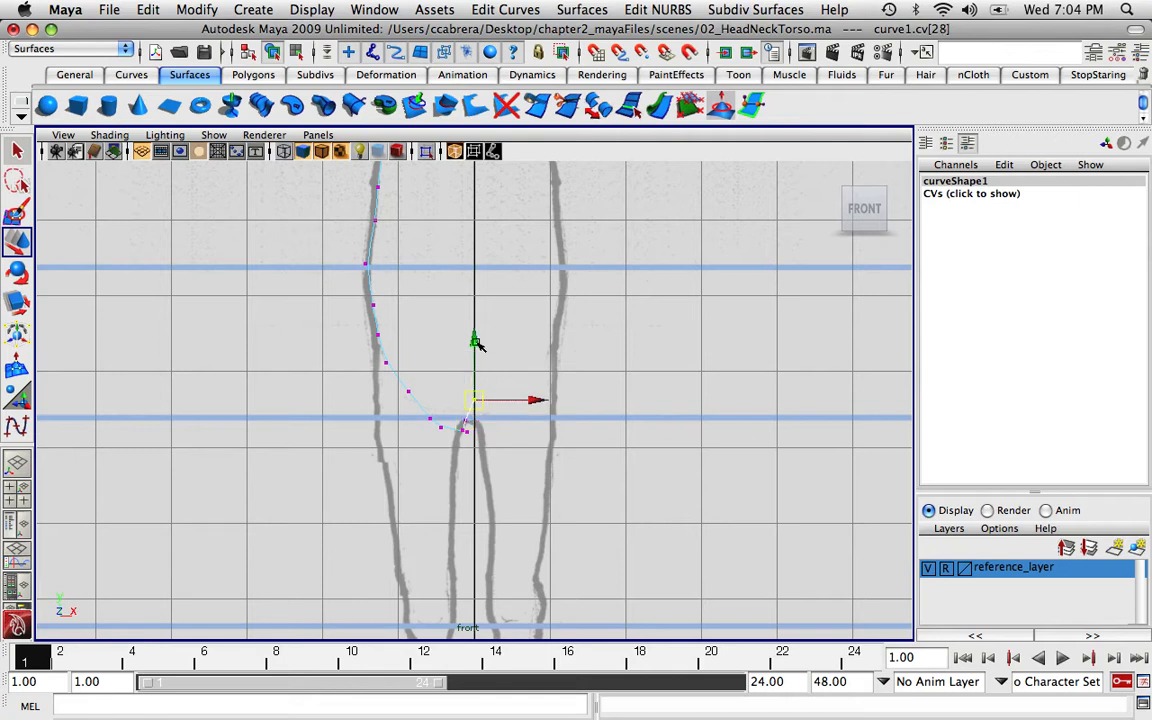
left_click_drag(477, 343, 486, 372)
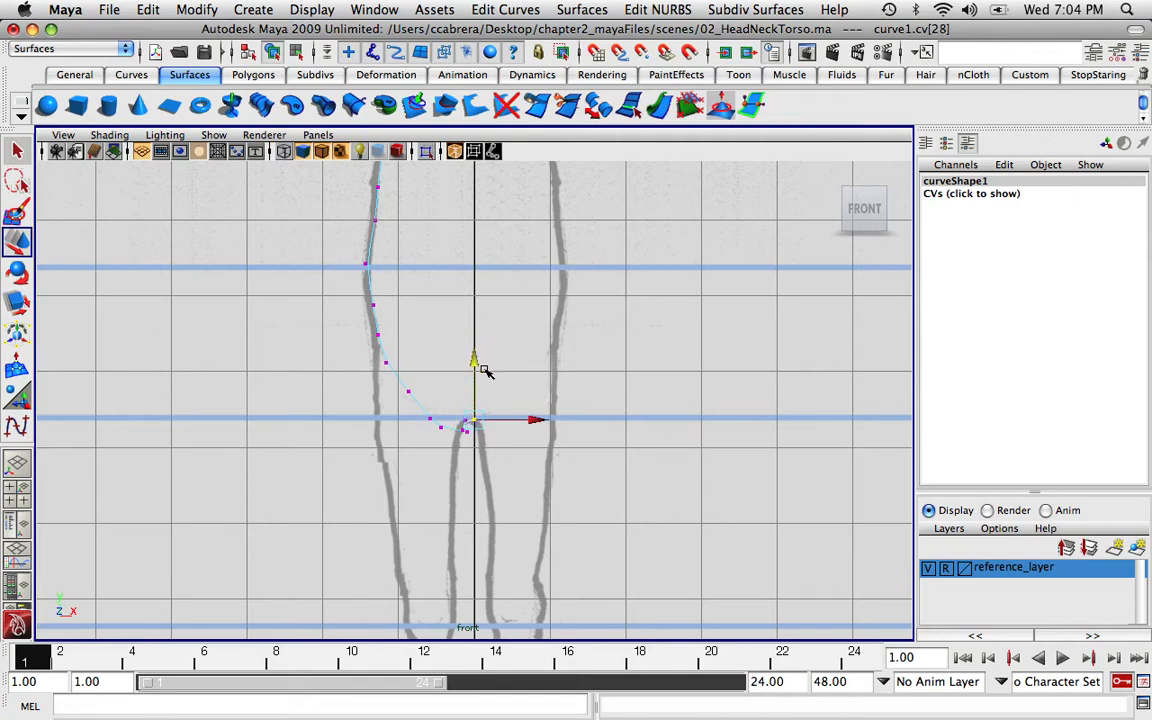
Adjust the CVs beside the crotch and near the hip sideways to smooth the curve and follow the sketched outline.
left_click(467, 434)
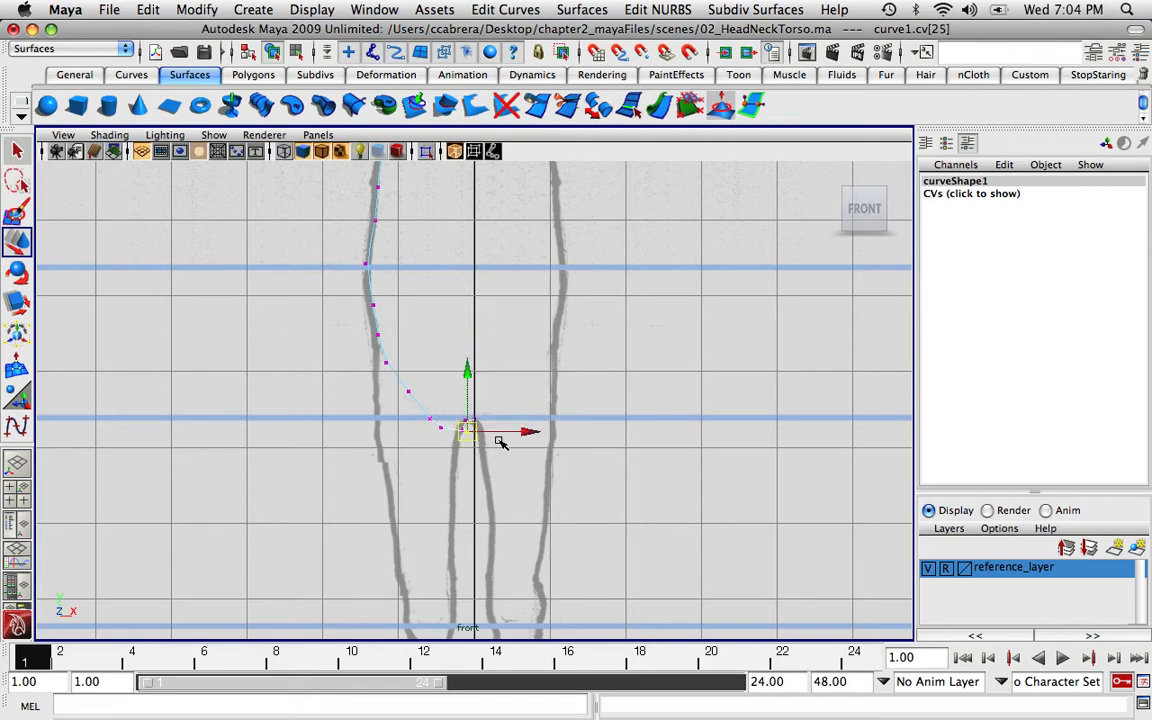
left_click_drag(527, 437, 515, 431)
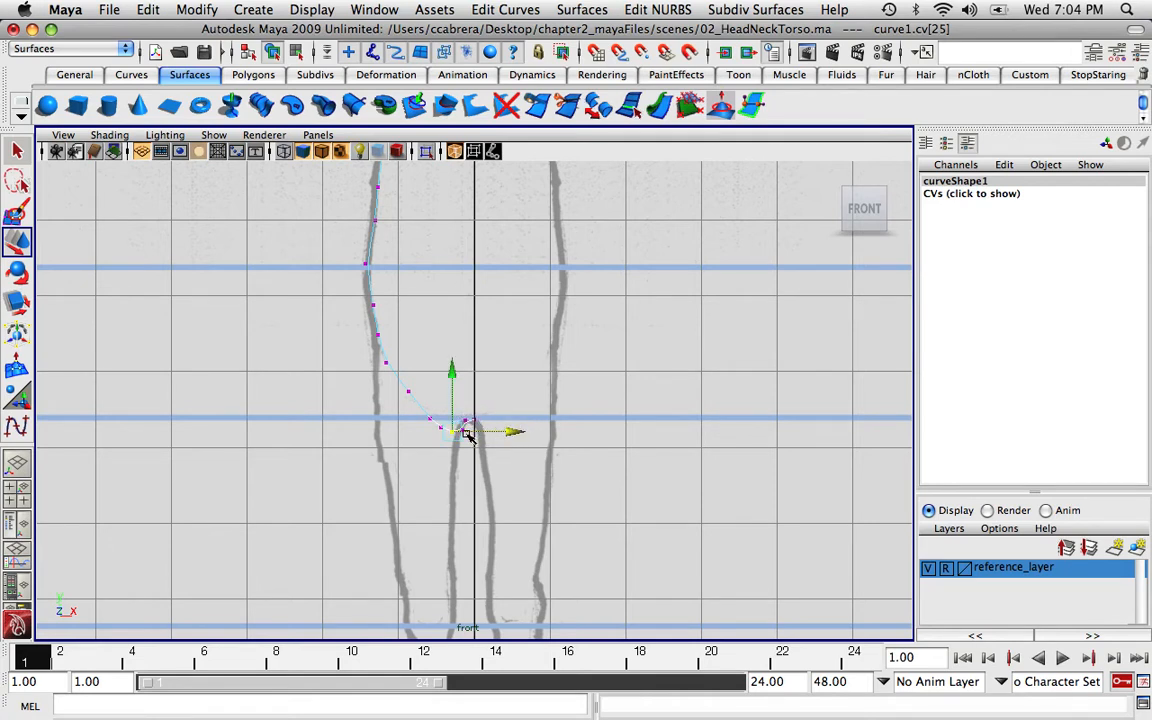
left_click(470, 428)
left_click(465, 432)
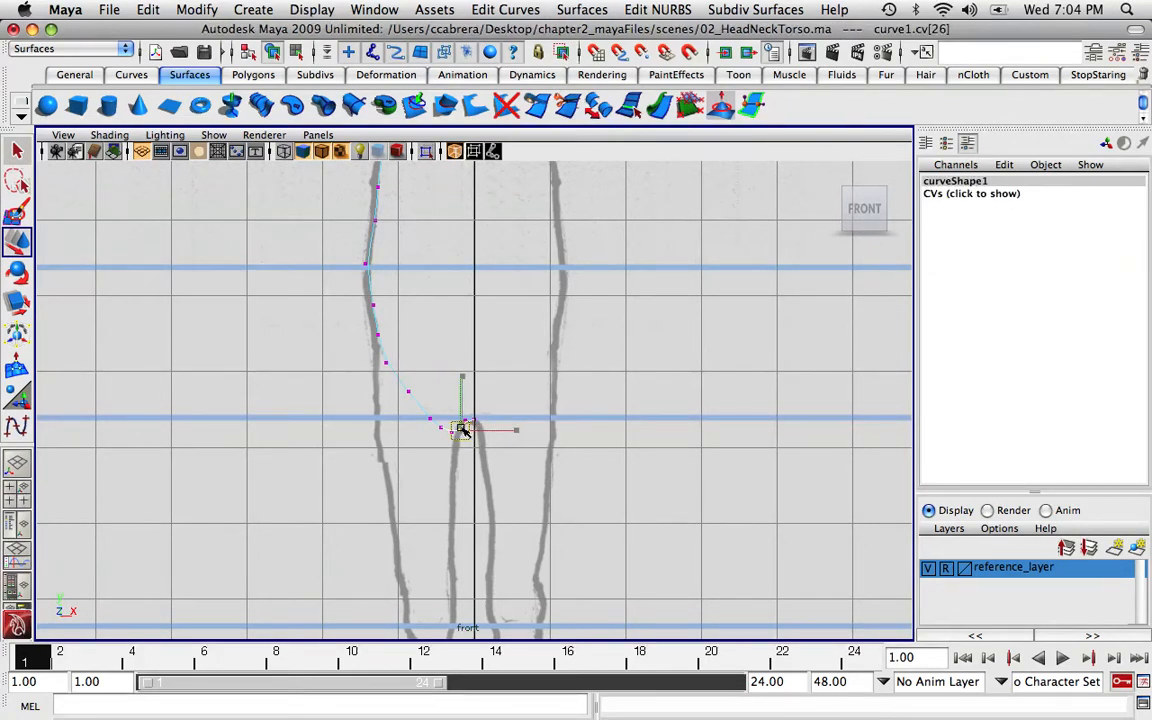
left_click_drag(358, 291, 433, 305)
left_click_drag(346, 215, 396, 232)
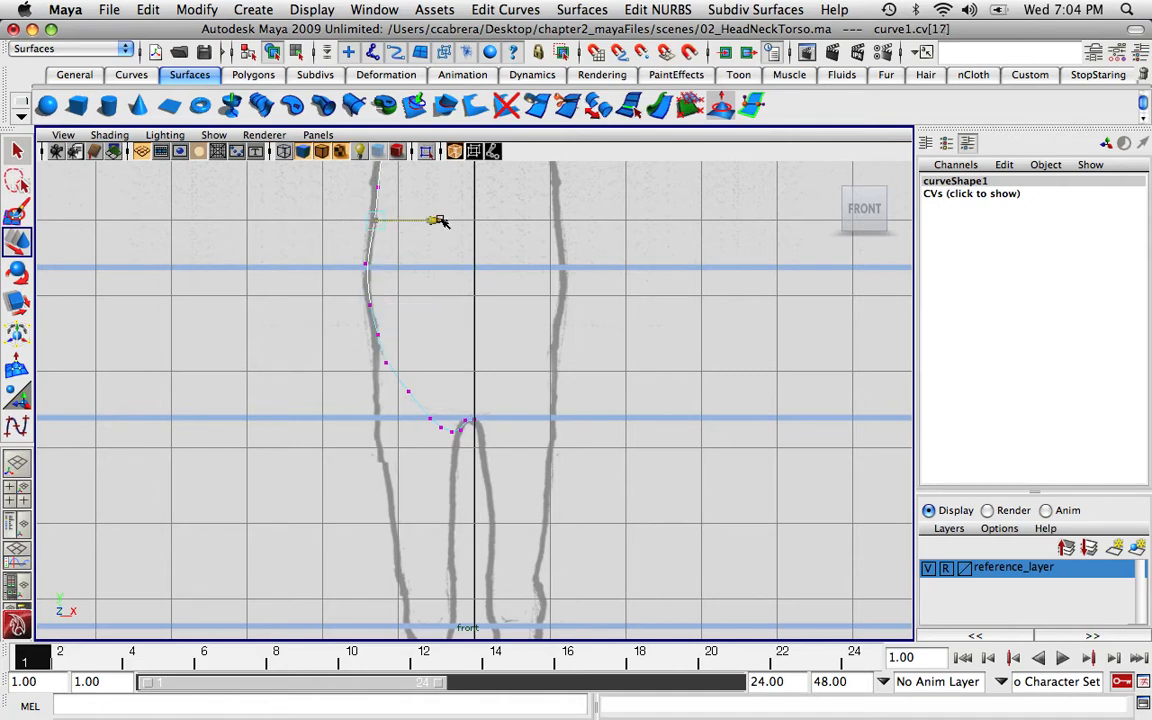
Review the full profile curve and its CVs against the front reference drawing from head to crotch.
scroll(450, 229, "down", 5)
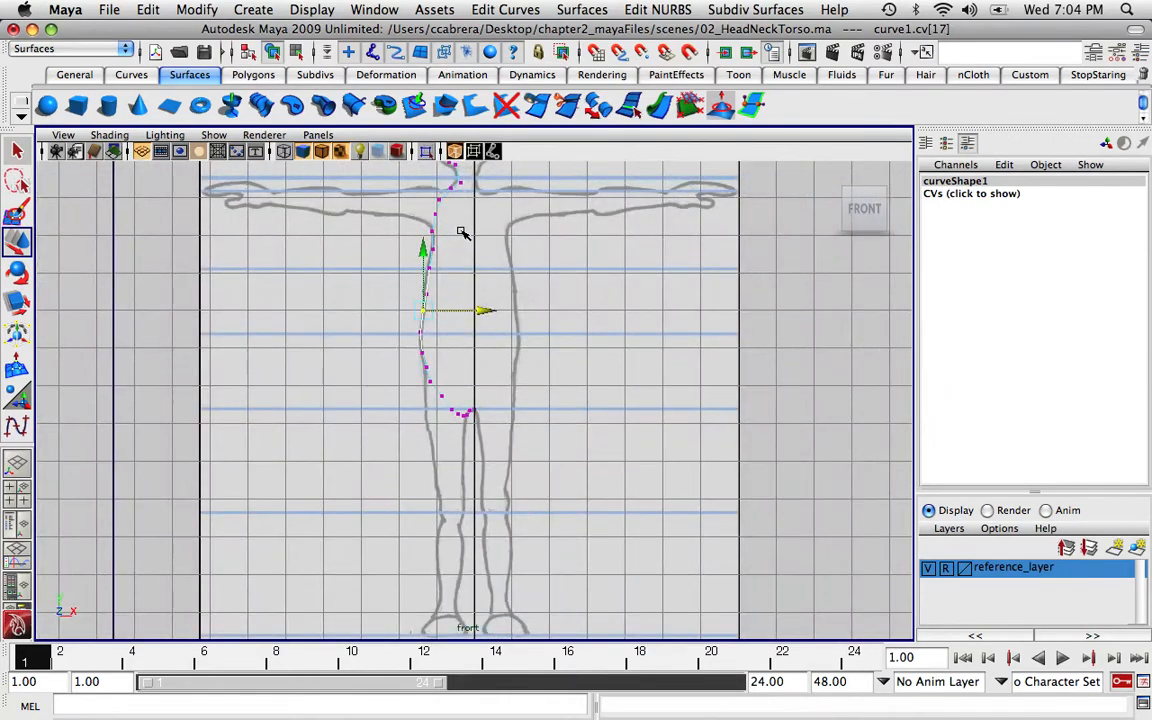
scroll(524, 293, "down", 2)
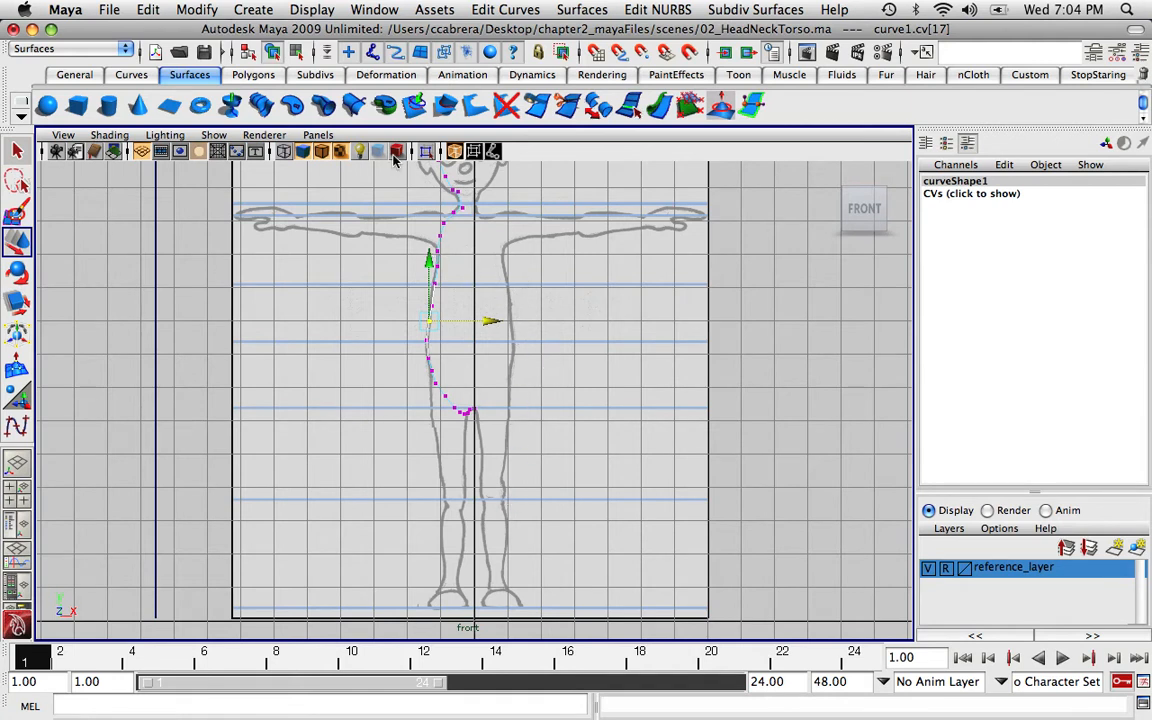
left_click_drag(365, 190, 513, 458)
key("f")
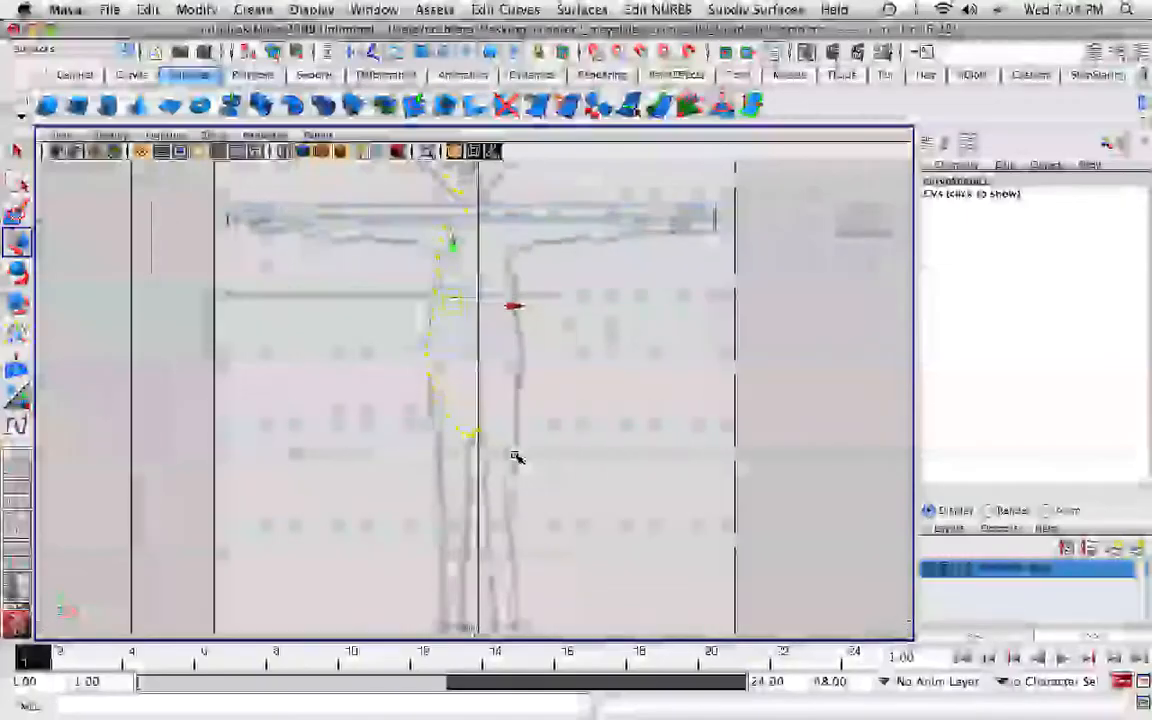
scroll(528, 396, "down", 3)
left_click(590, 343)
scroll(584, 345, "down", 2)
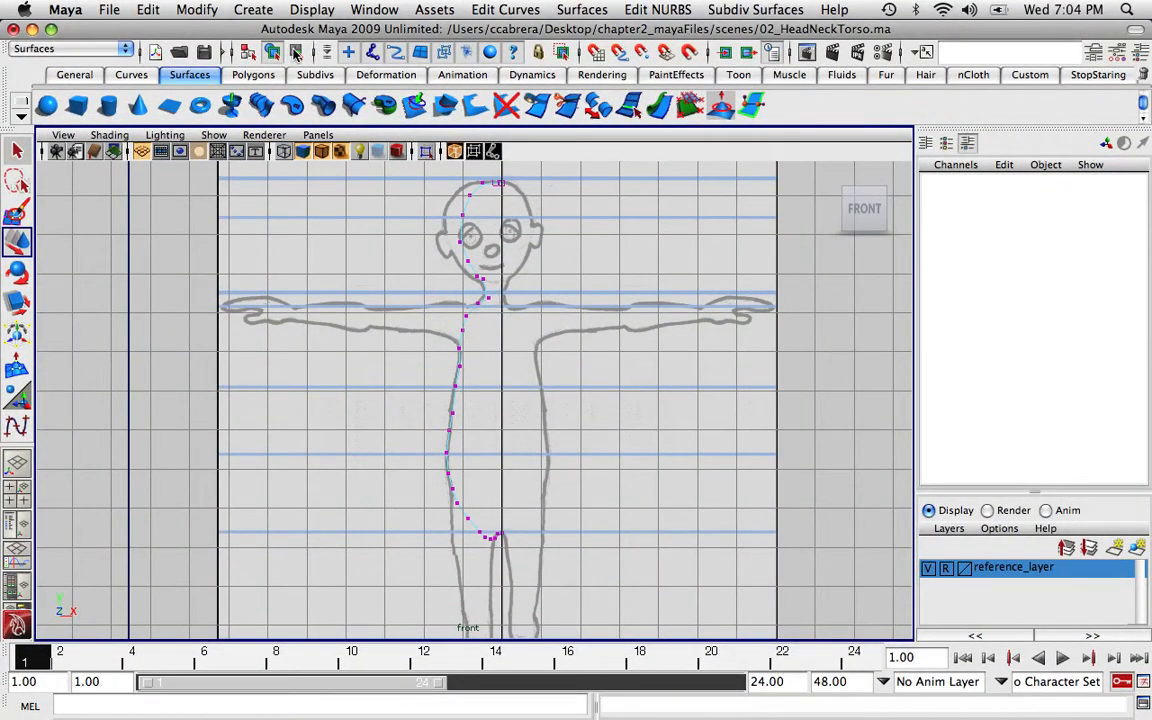
Return the profile curve to object mode and revolve it into a head, neck and torso surface.
key("Return")
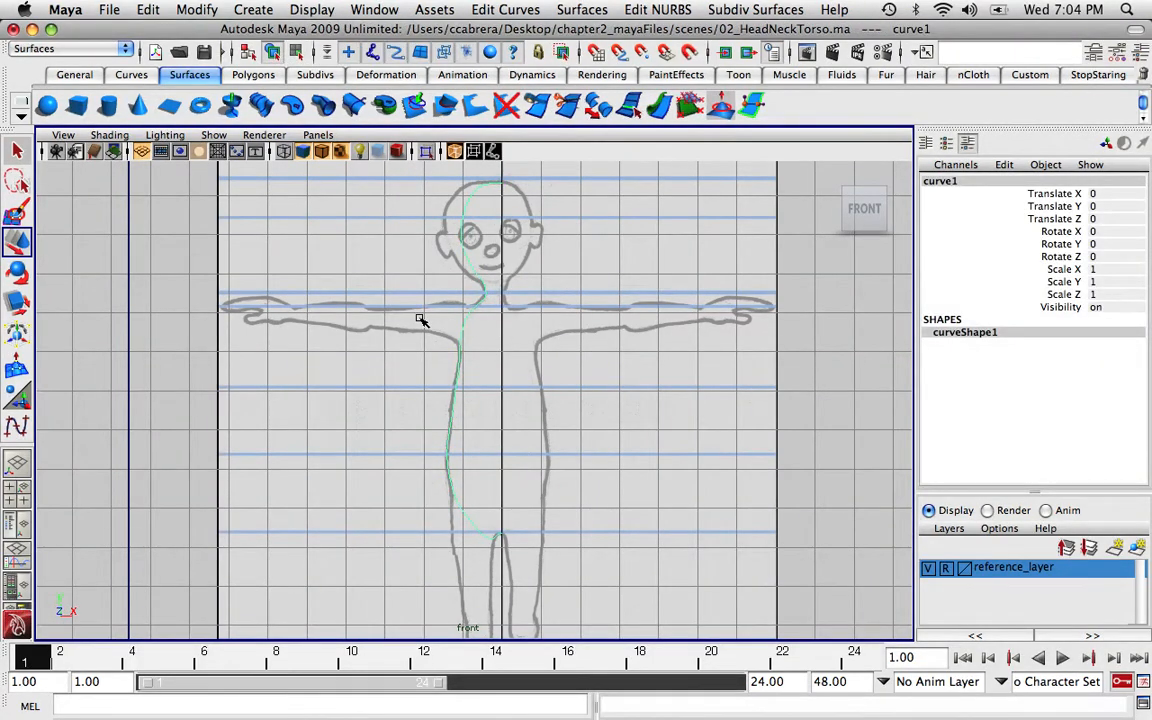
left_click(230, 105)
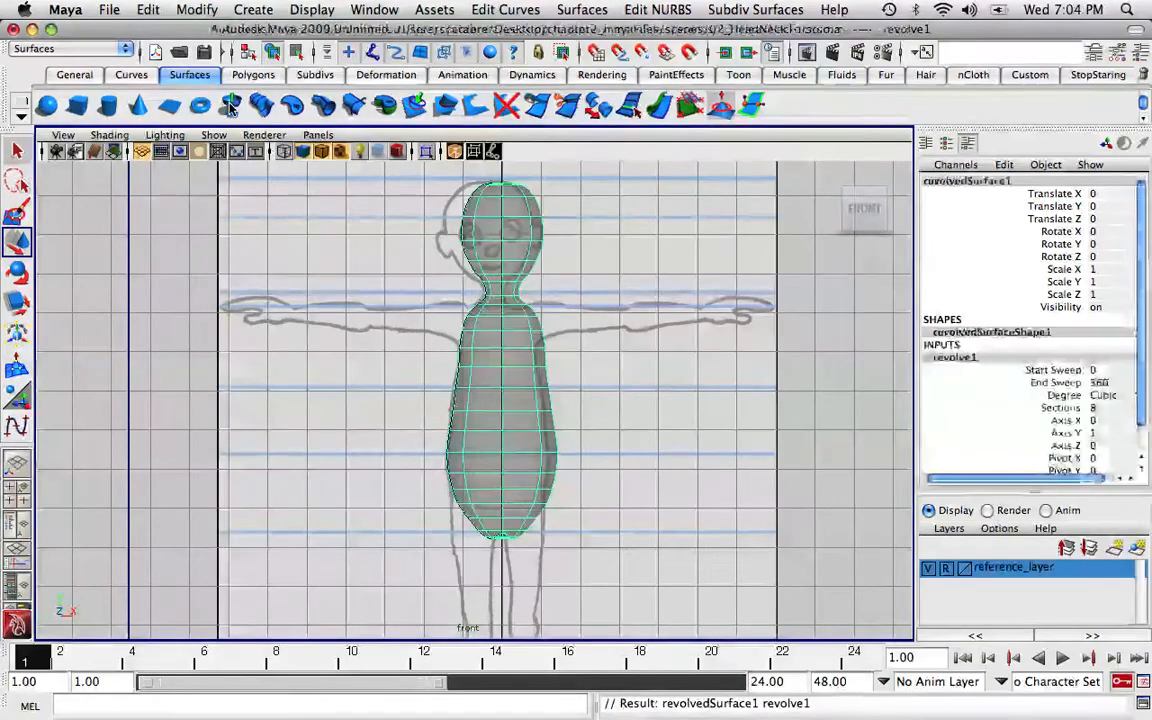
left_click(580, 8)
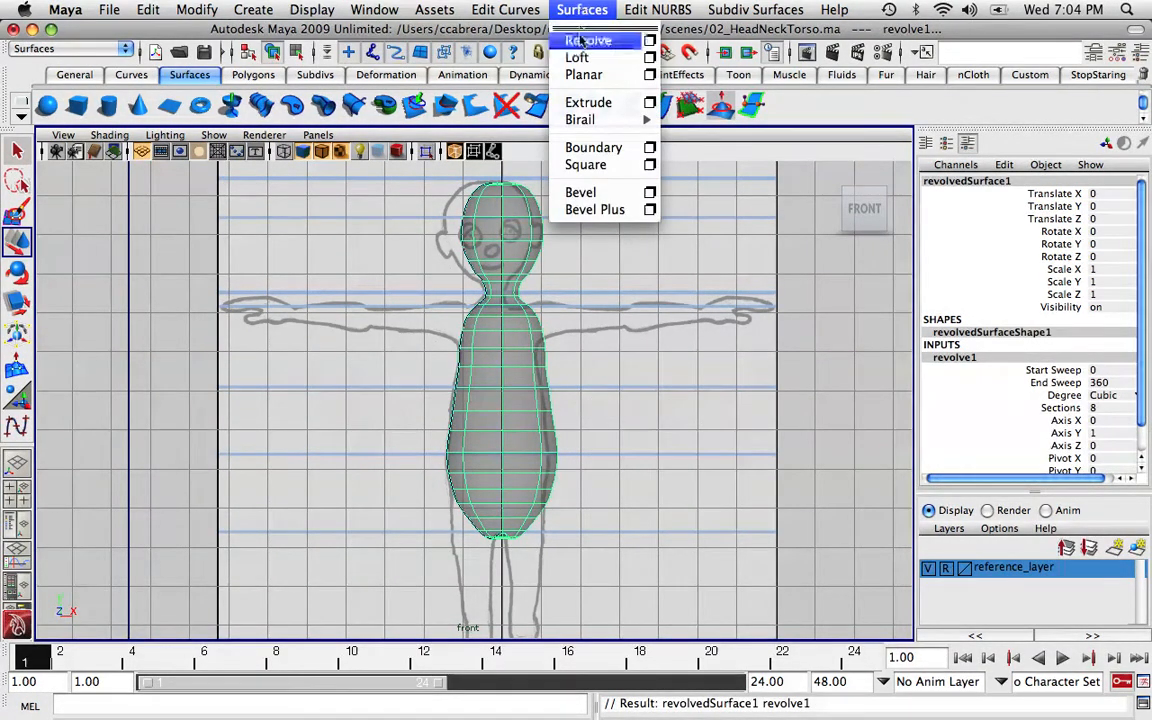
left_click(592, 6)
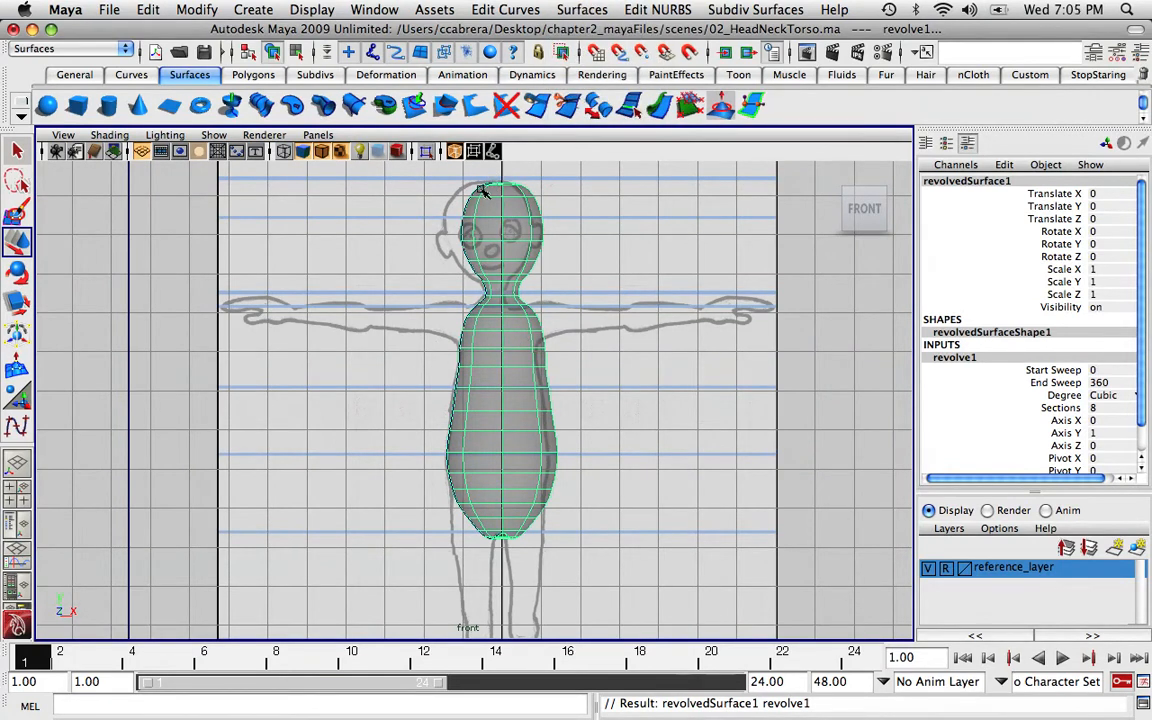
Open the Outliner, place it clear of the model and select curve1.
scroll(455, 395, "up", 2)
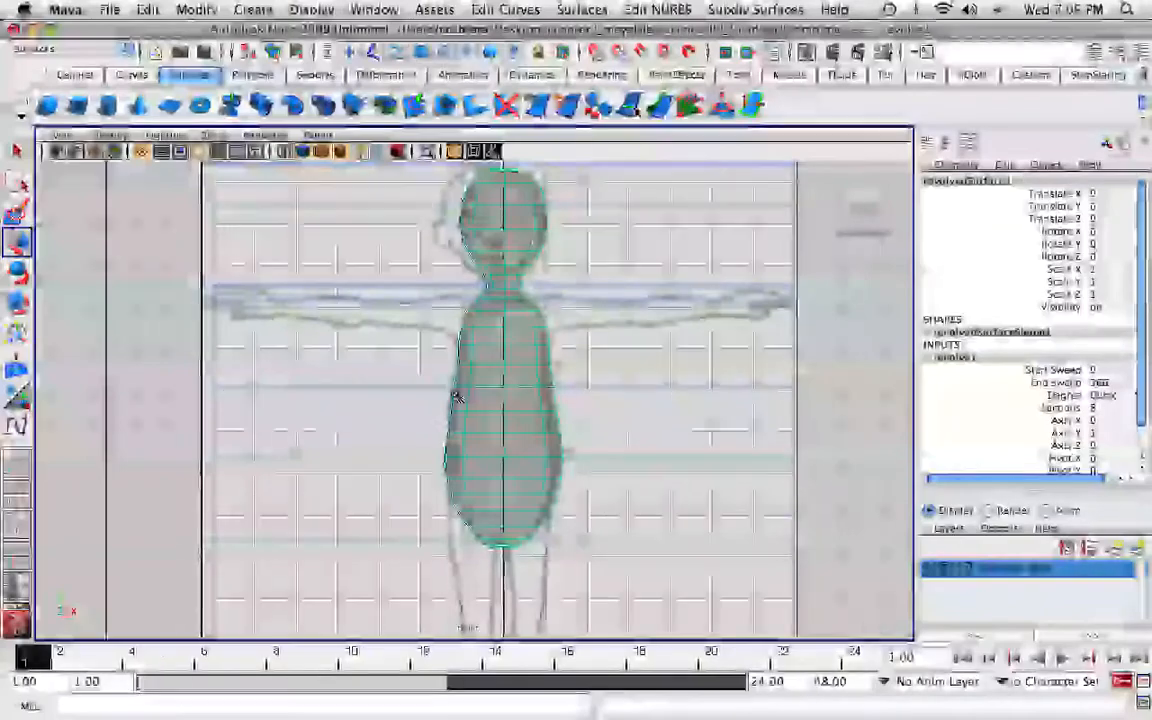
left_click(374, 9)
left_click(415, 155)
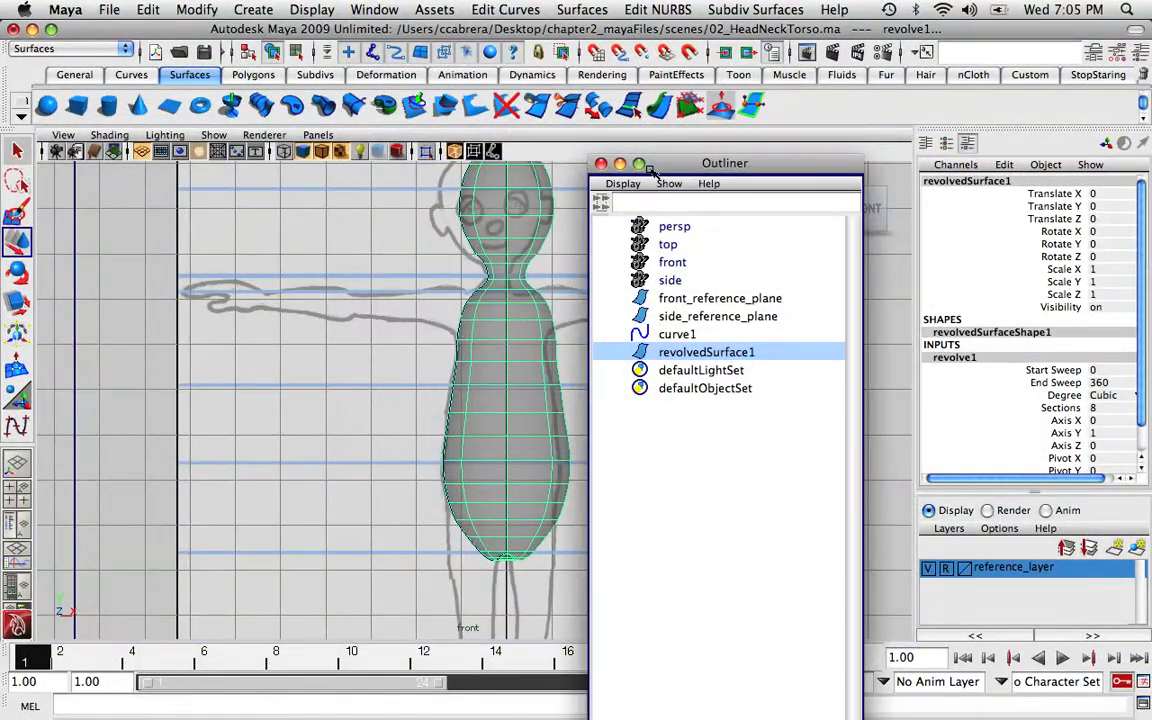
left_click_drag(655, 168, 808, 112)
left_click(800, 278)
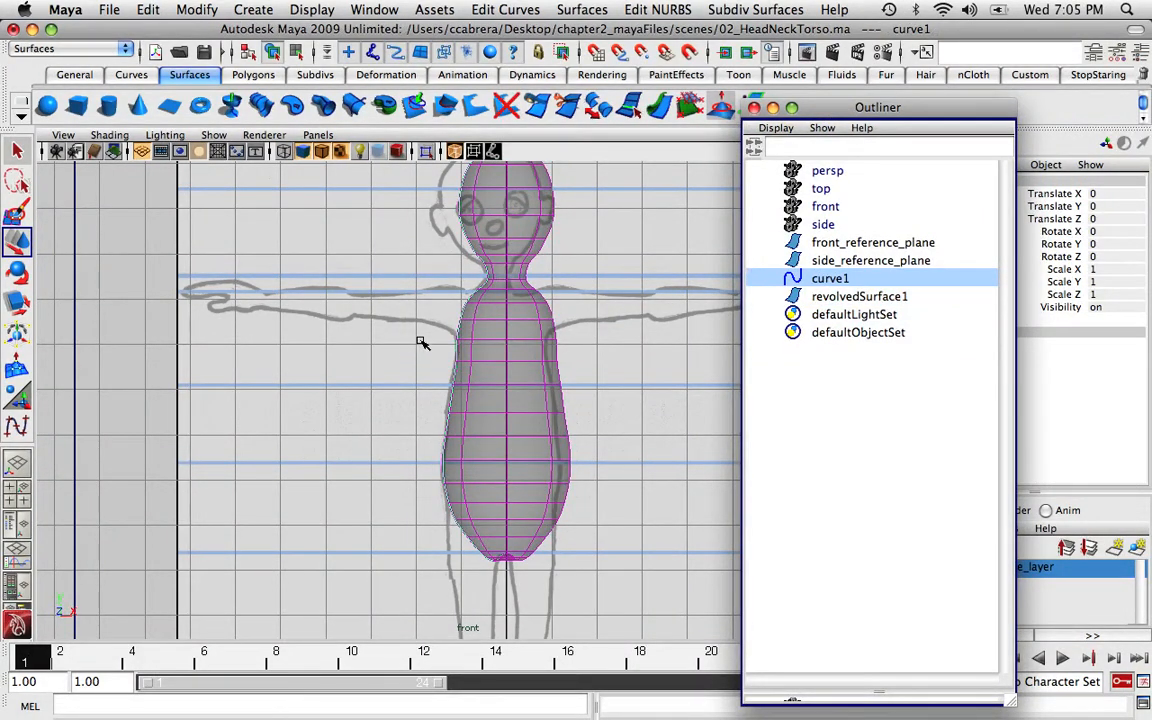
Show the profile curve's CVs and adjust the ones along the side of the torso to reshape the revolved surface.
right_click_drag(420, 342, 388, 342)
left_click_drag(434, 355, 518, 363)
left_click_drag(423, 381, 514, 386)
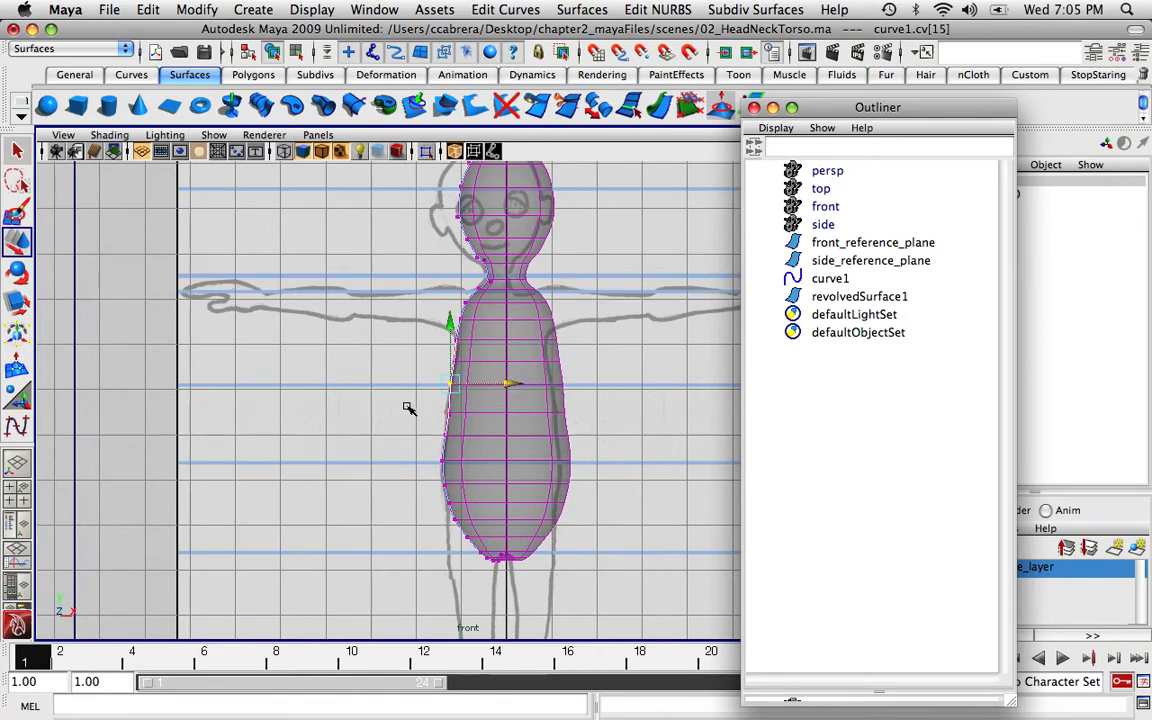
left_click_drag(430, 403, 514, 416)
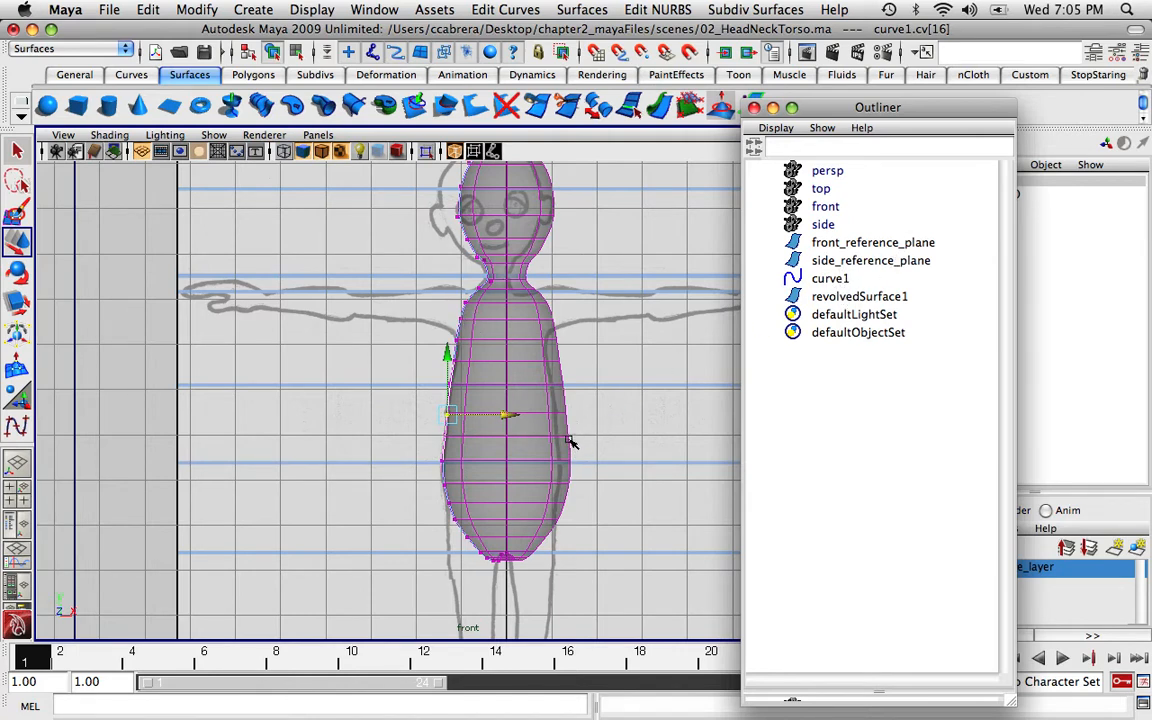
scroll(570, 440, "down", 2)
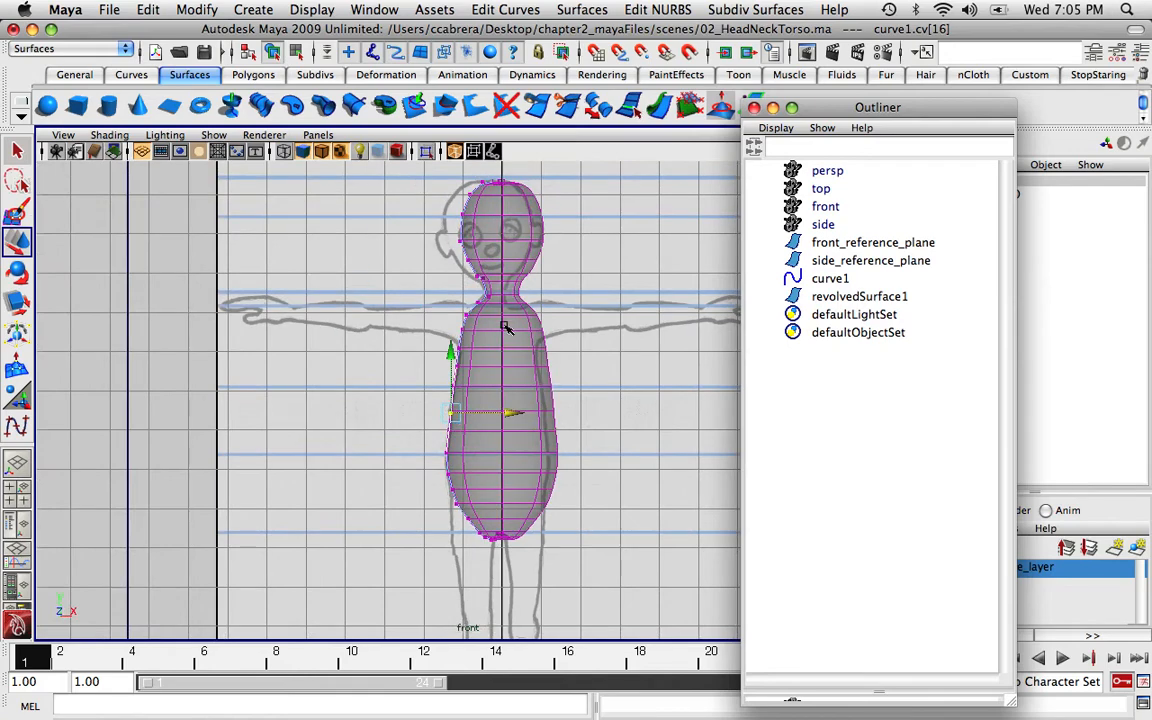
left_click(600, 380)
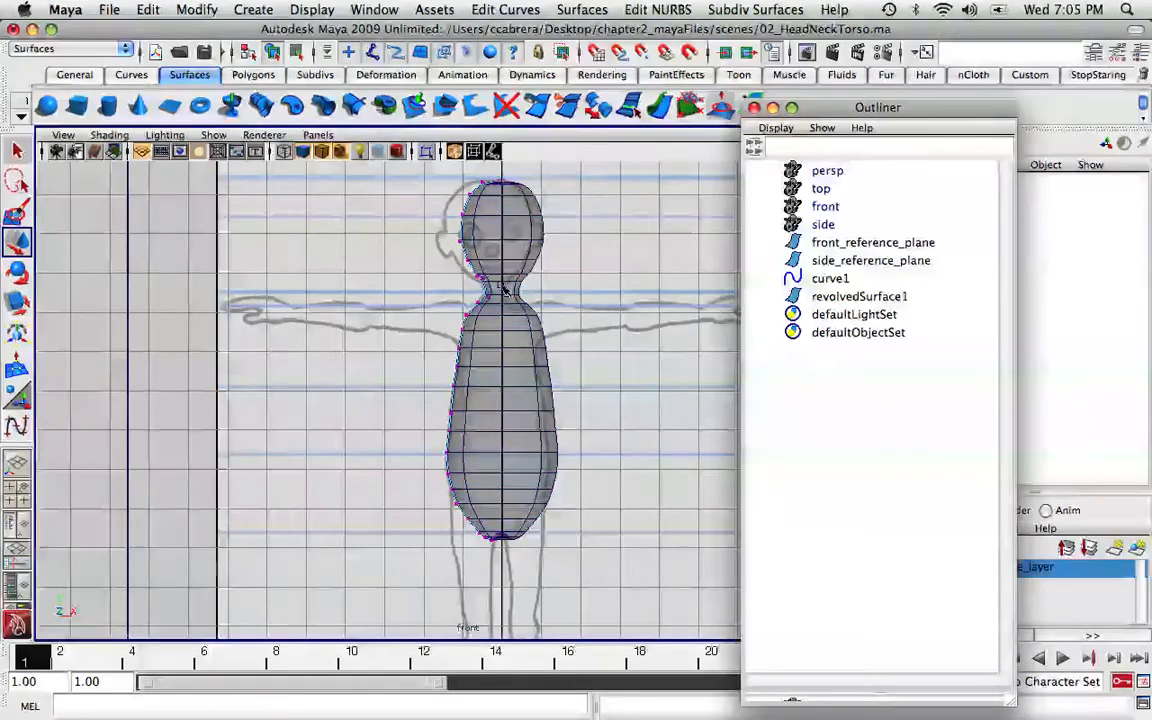
Turn off X-Ray and Wireframe on Shaded in the perspective view to show the revolved body as a plain shaded surface.
key("5")
key("space")
key("space")
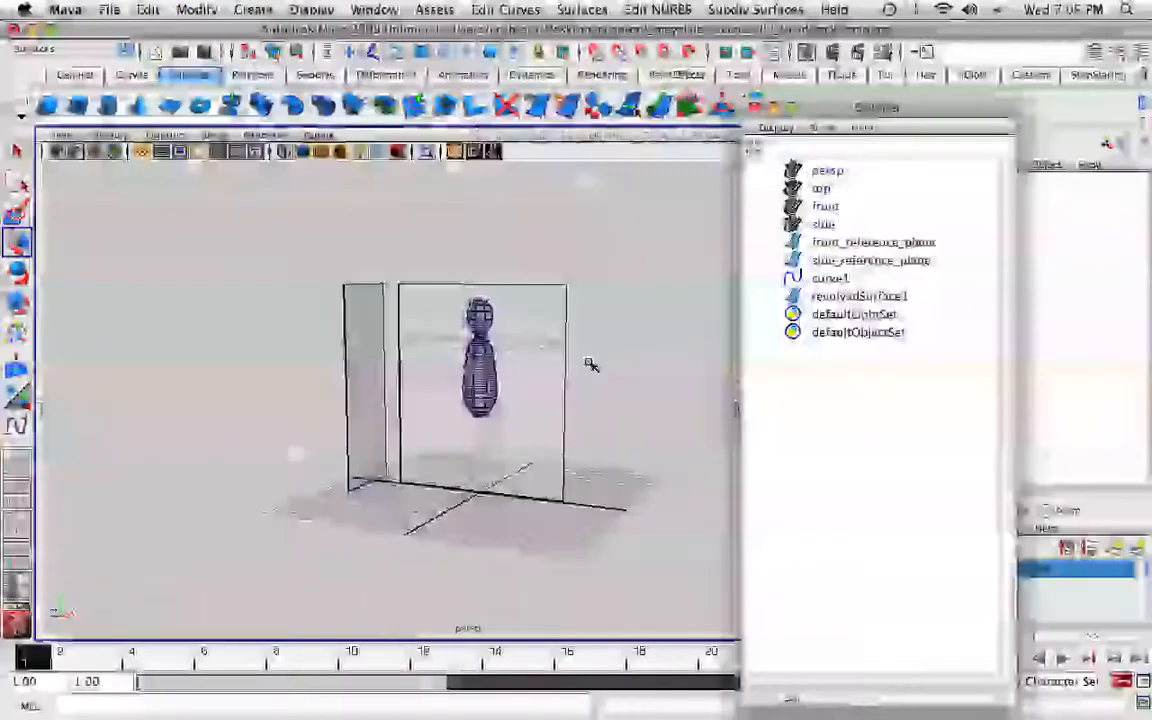
left_click_drag(524, 391, 576, 406, "alt")
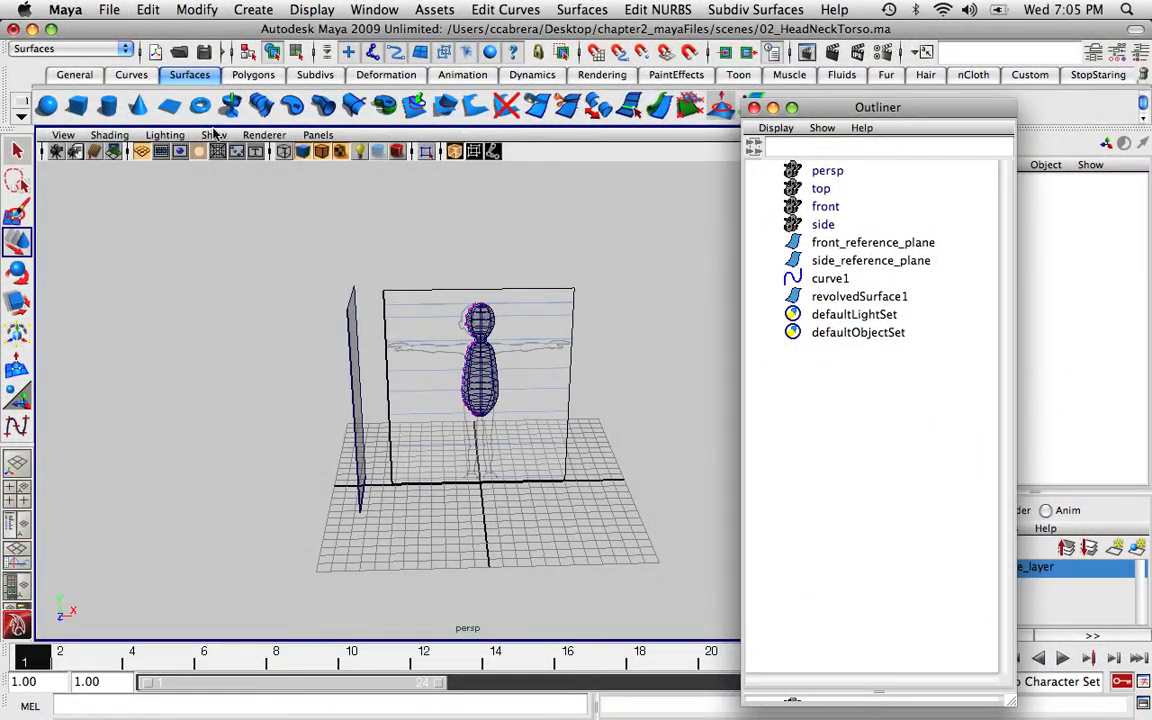
left_click(213, 134)
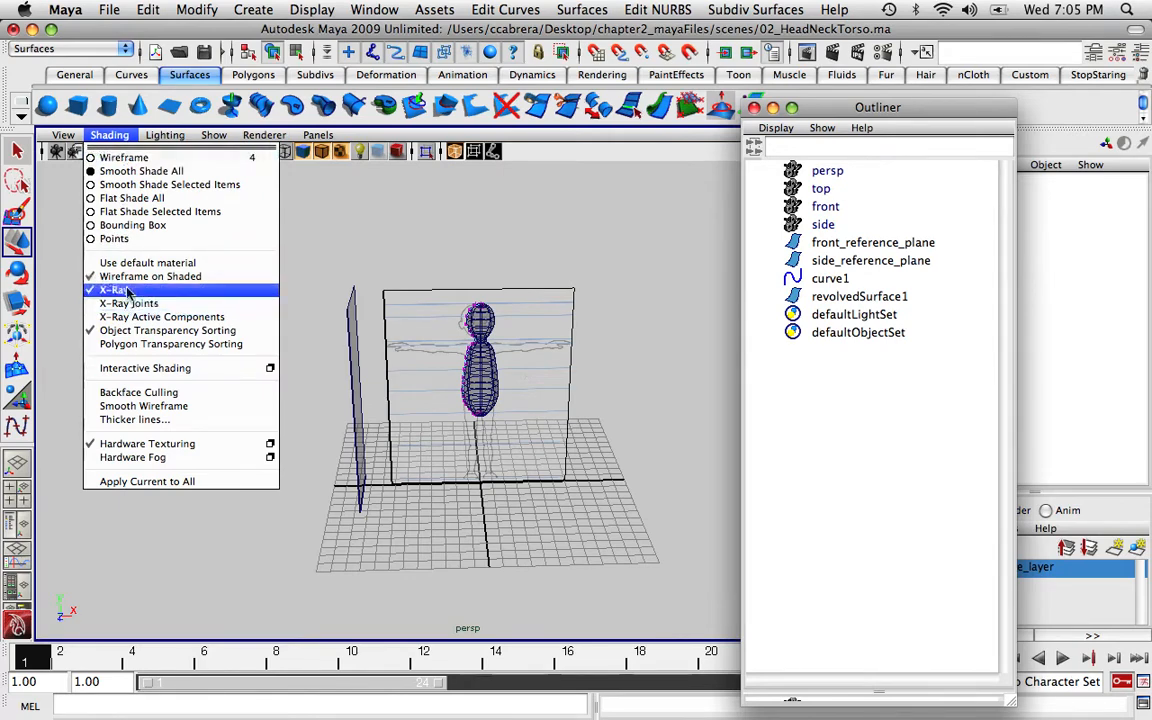
left_click(125, 290)
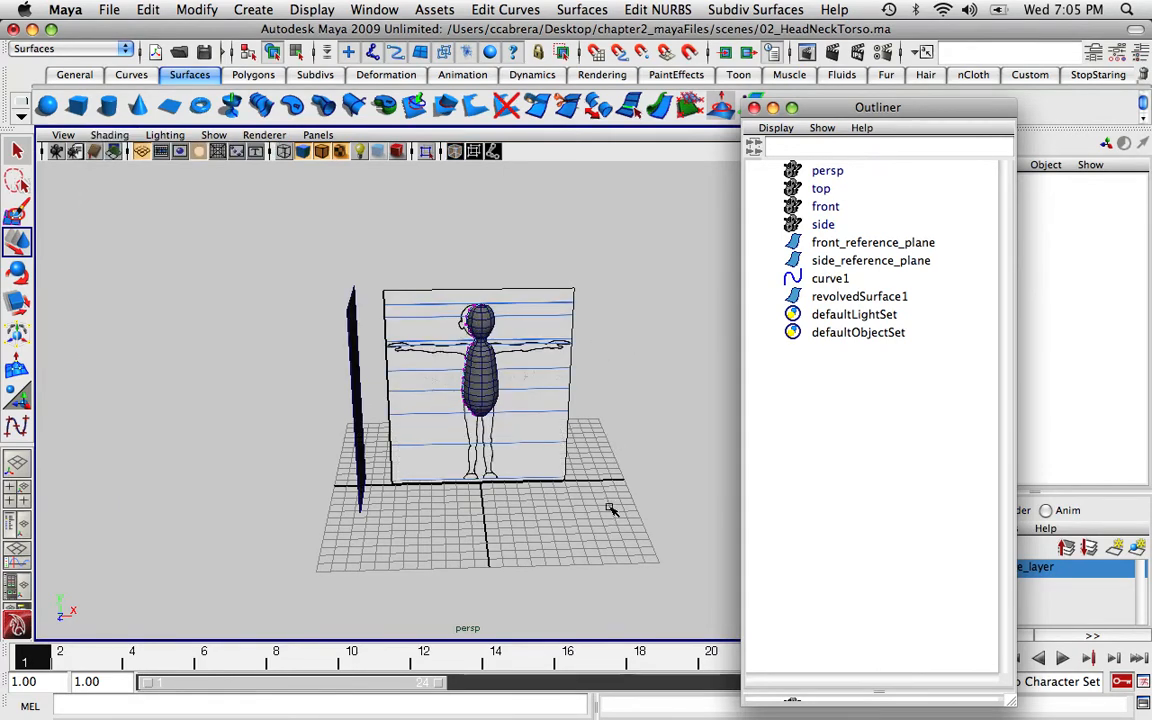
left_click_drag(609, 506, 520, 465, "alt")
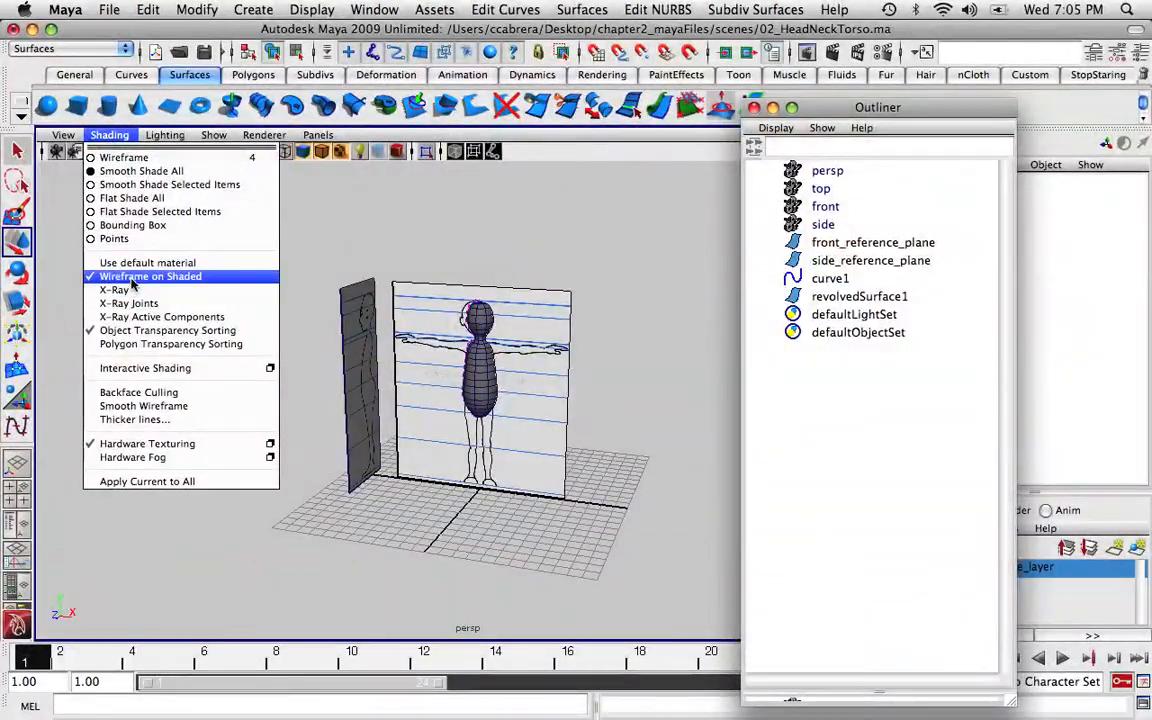
left_click(130, 281)
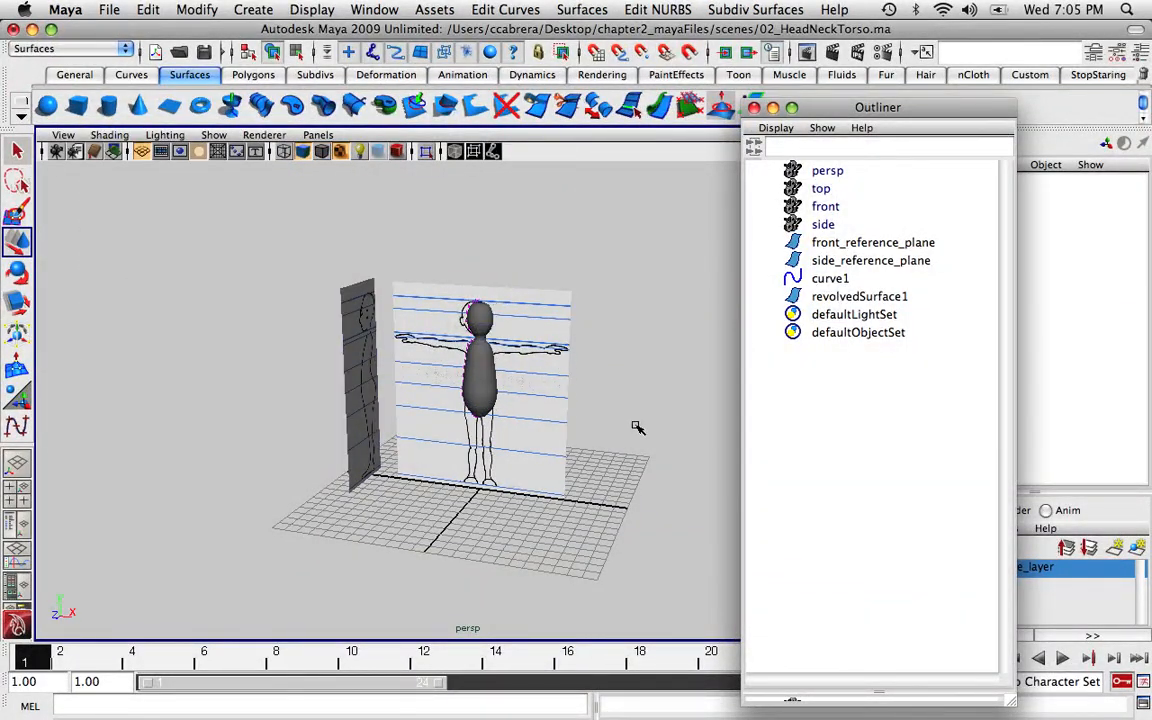
left_click_drag(628, 503, 590, 470, "alt")
Maximize the side view and select only revolvedSurface1, leaving out the side reference plane.
key("space")
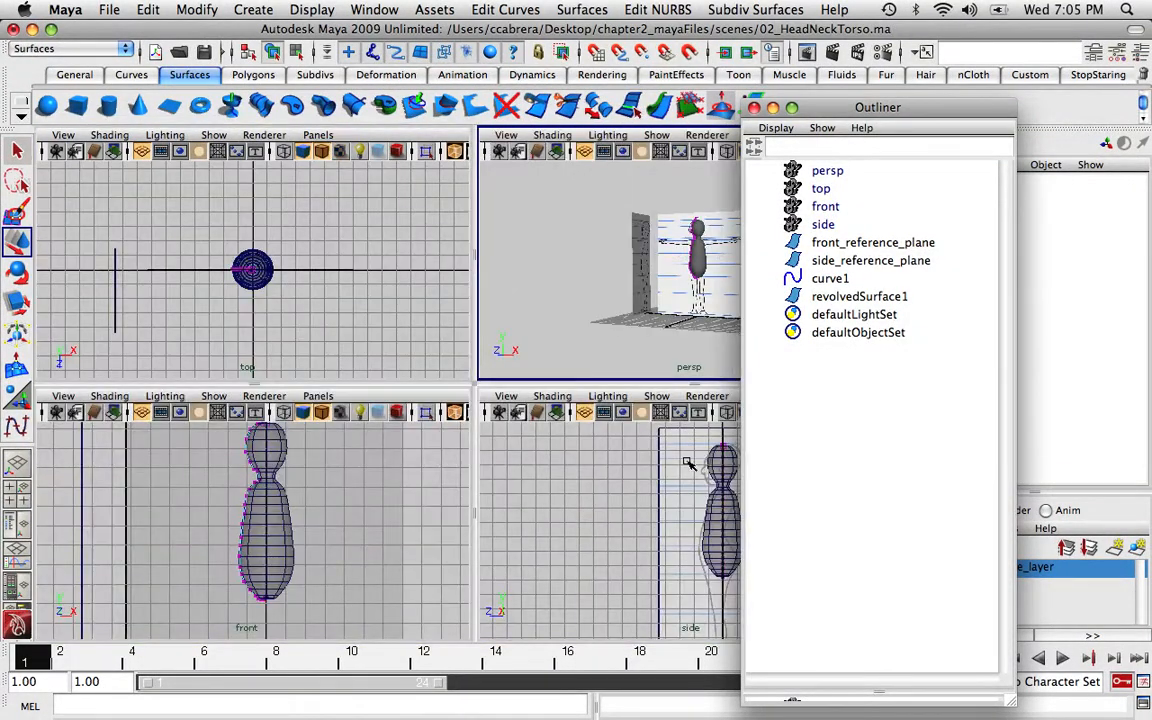
key("space")
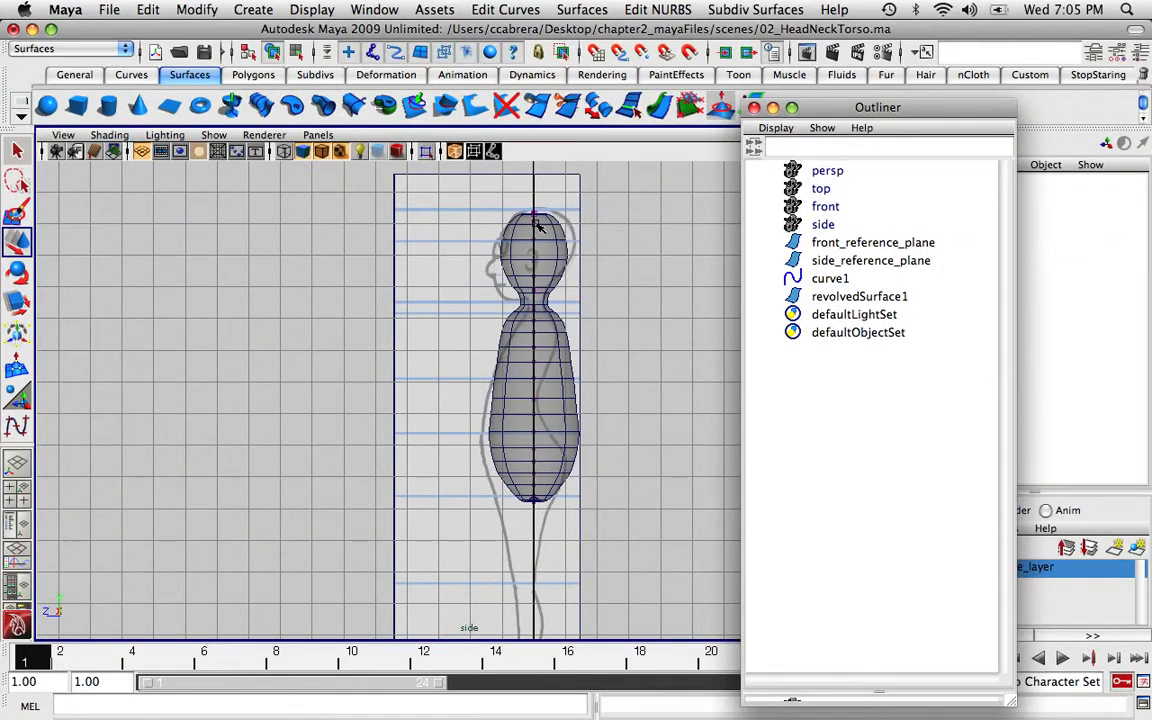
left_click(553, 409)
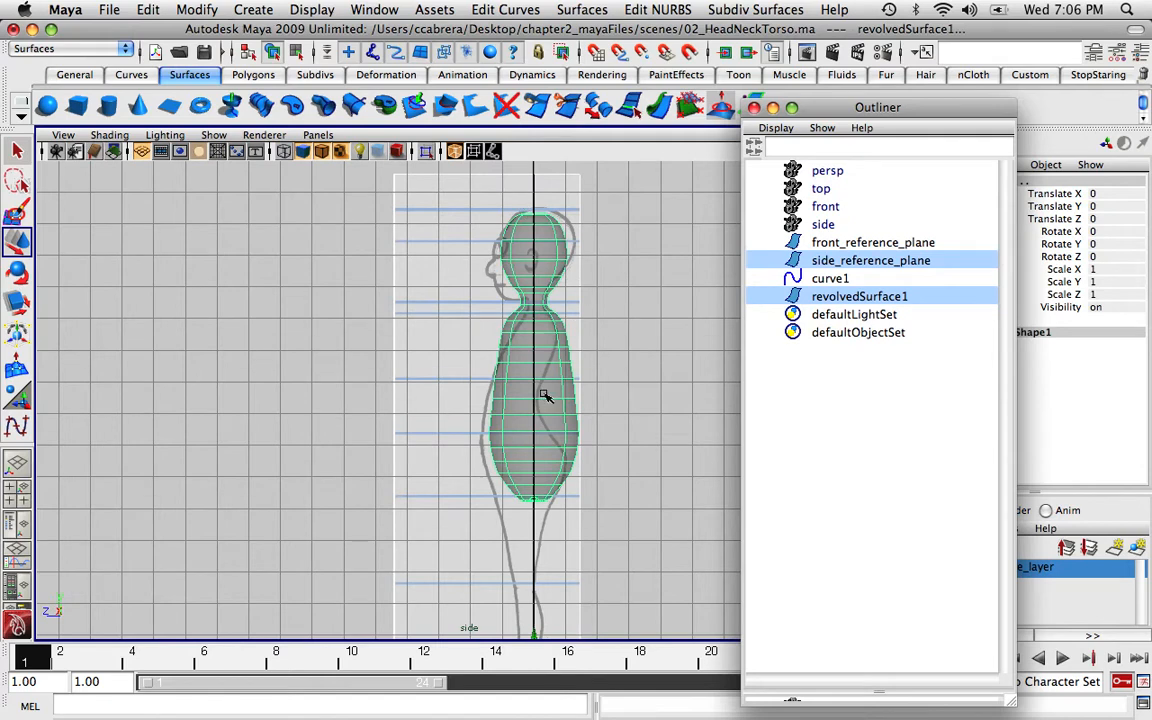
left_click(855, 297)
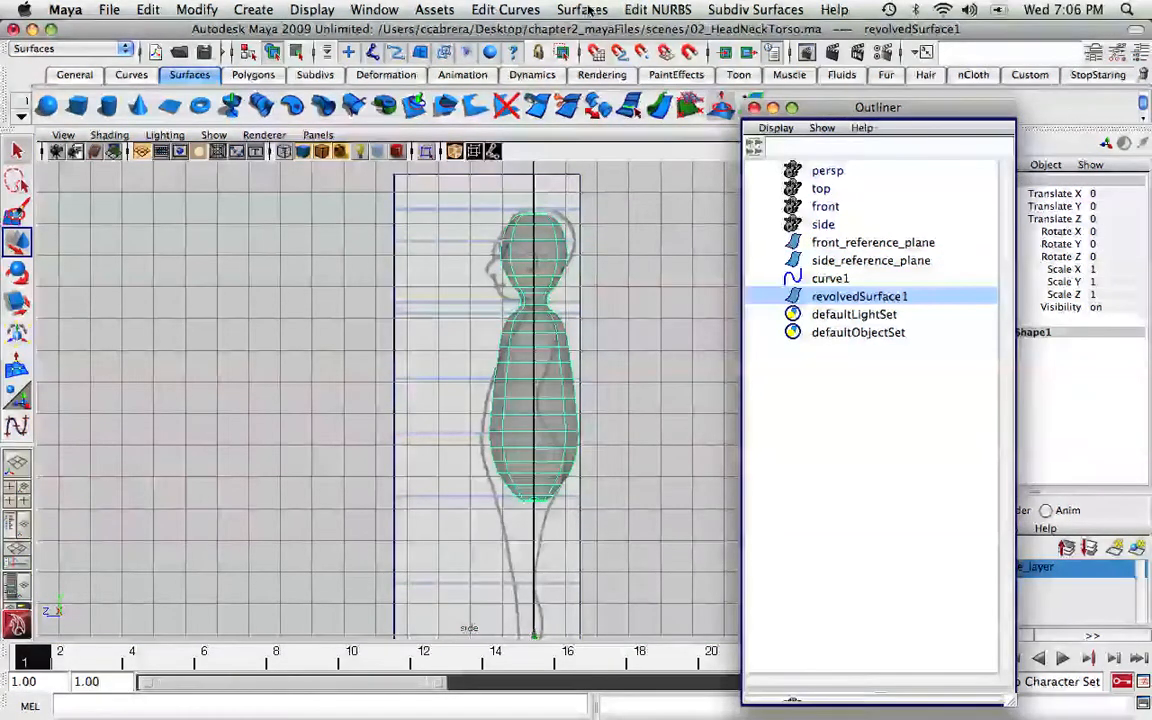
Switch to the Animation module and create a Lattice deformer on the revolved surface, keeping the lattice's channels uncovered.
left_click(589, 9)
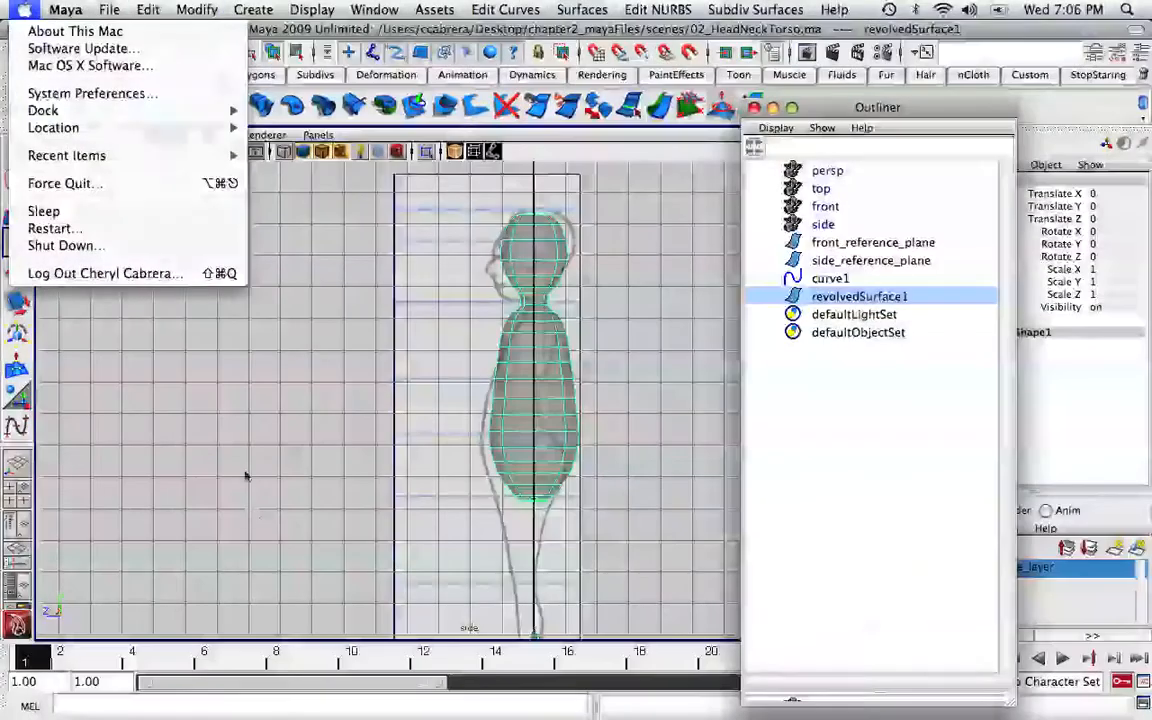
key("Escape")
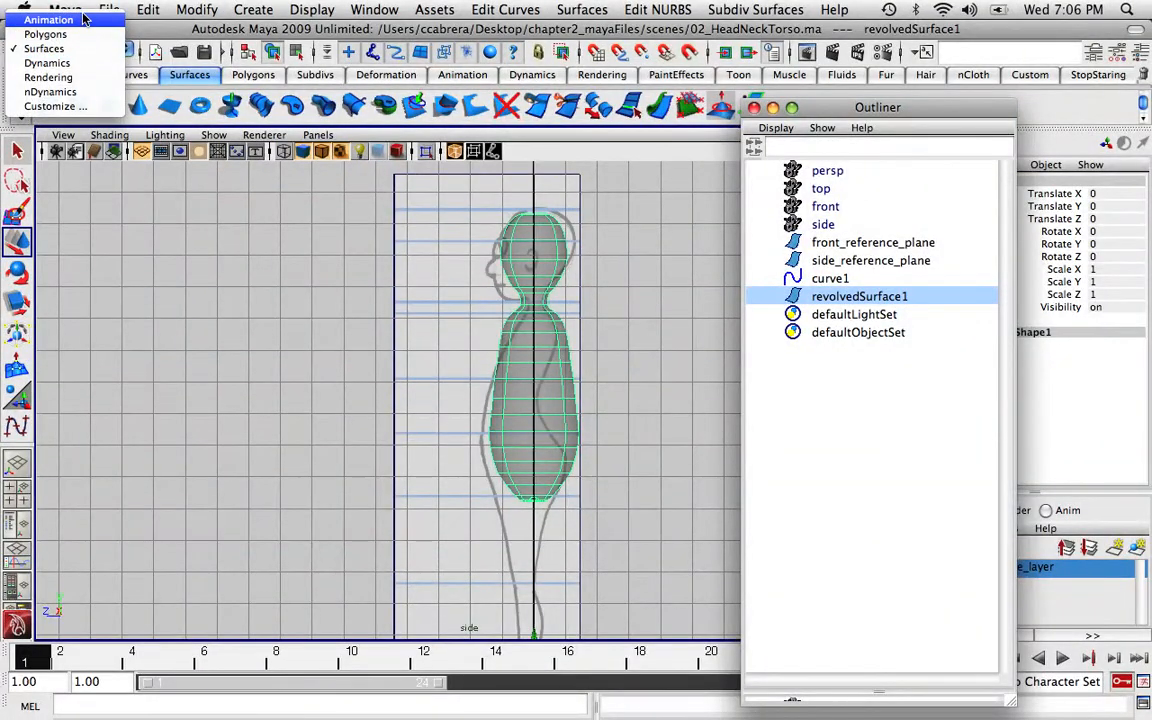
left_click(82, 20)
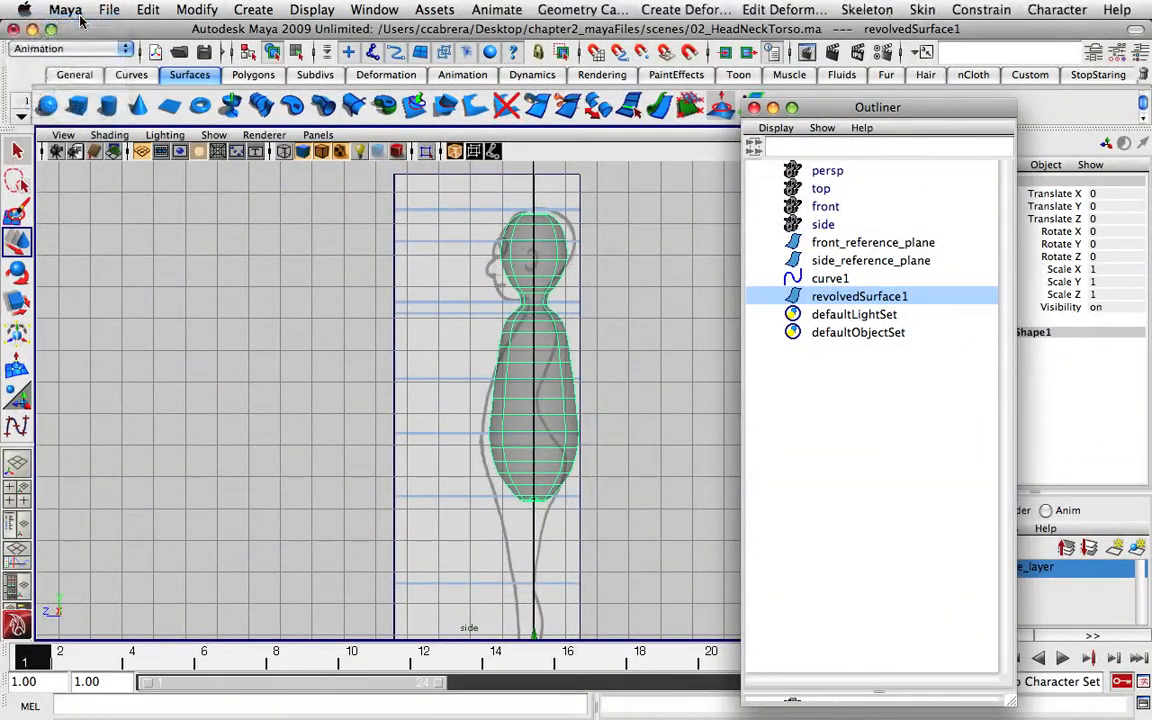
left_click(775, 7)
mouse_move(706, 10)
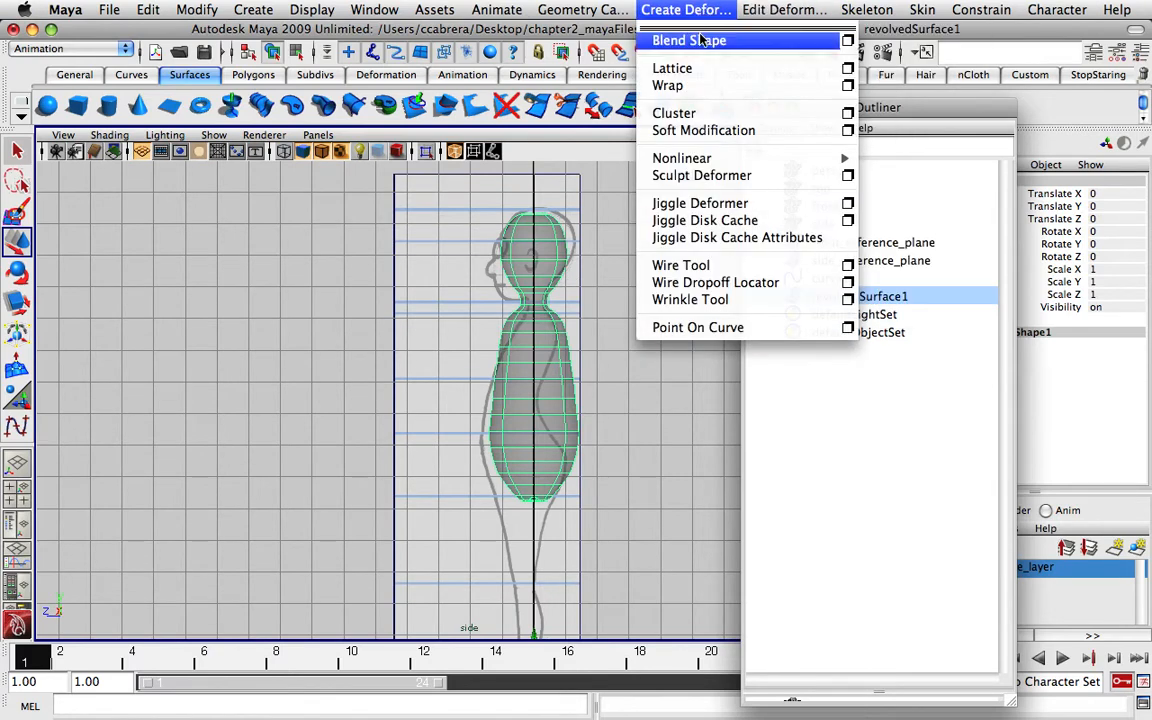
left_click(672, 68)
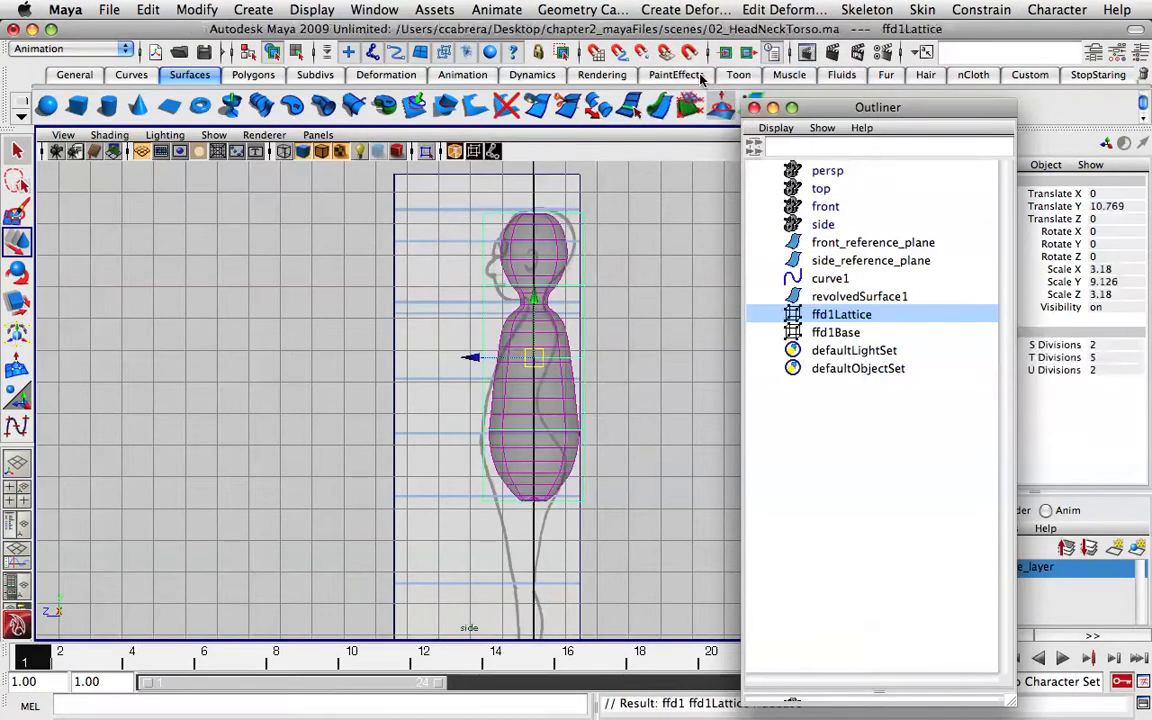
left_click_drag(835, 107, 733, 120)
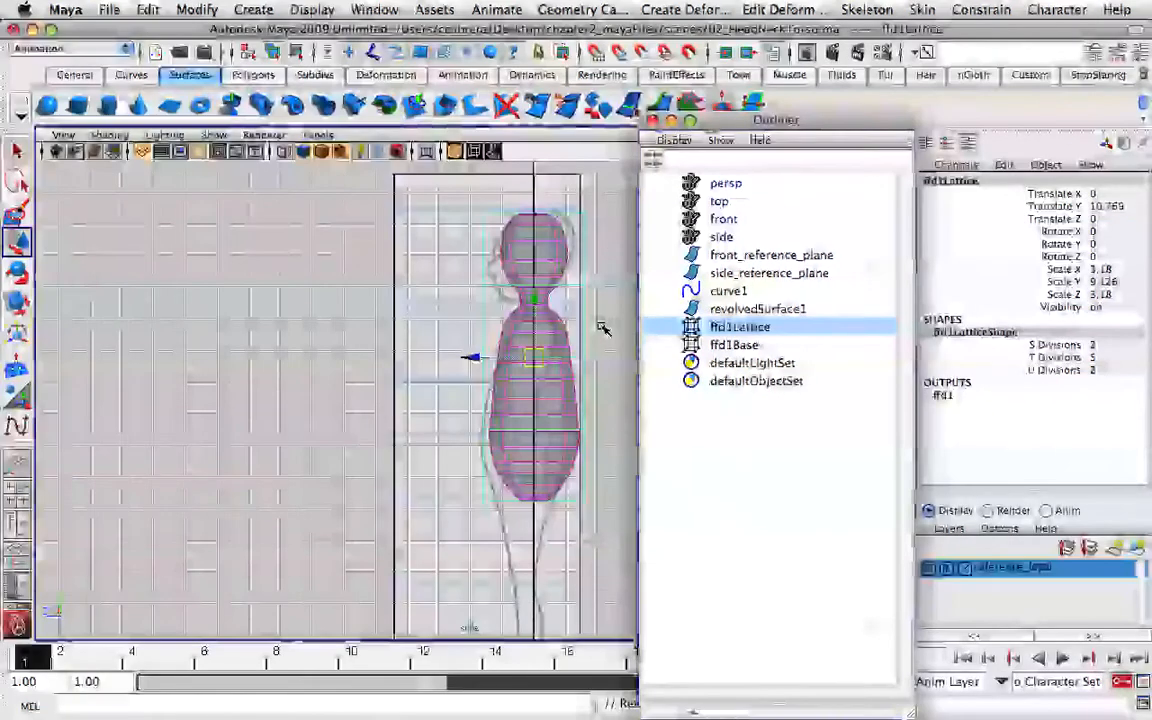
Try moving the lattice points at mid-height behind the torso, and undo the move.
right_click_drag(605, 328, 597, 305)
left_click_drag(598, 334, 525, 378)
key("super+z")
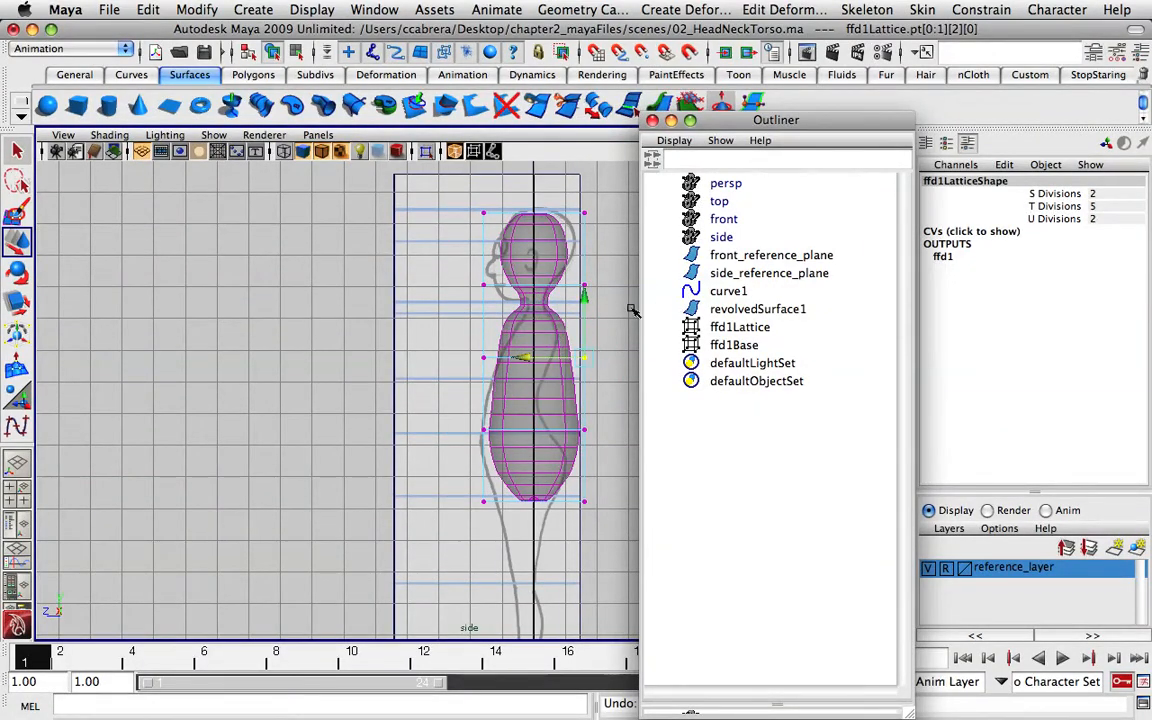
Reselect the lattice as an object and set its T Divisions first to 8 and finally to 10.
left_click(546, 250)
left_click(585, 257)
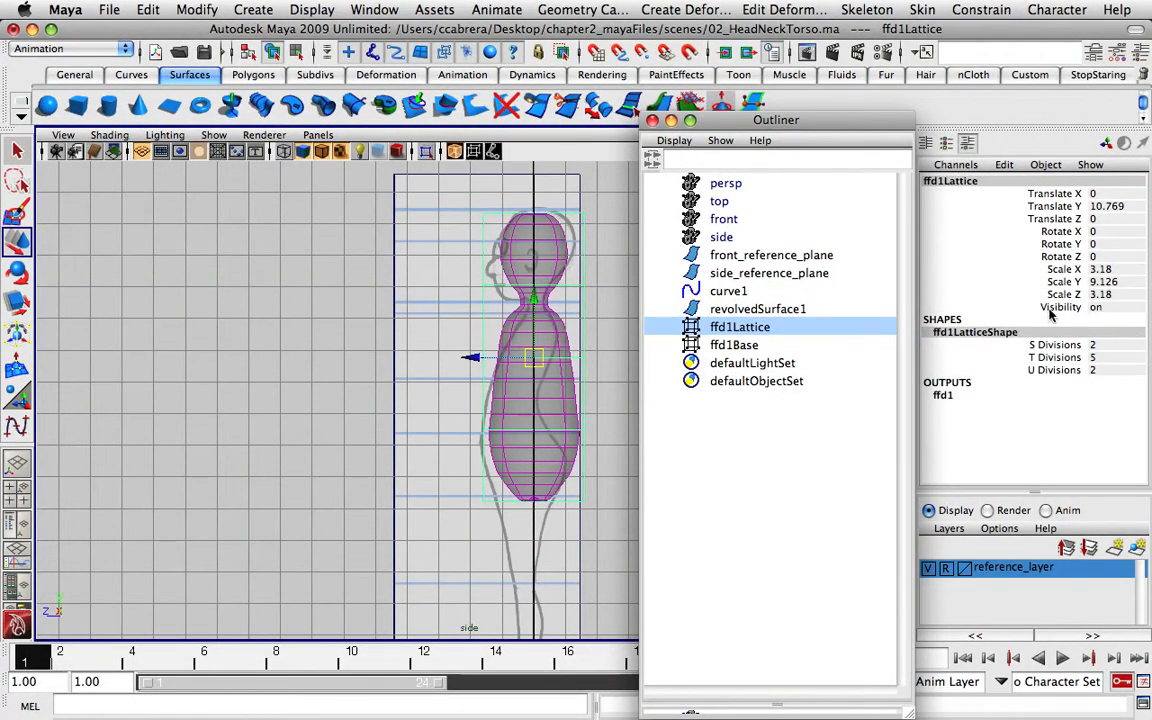
left_click(1112, 357)
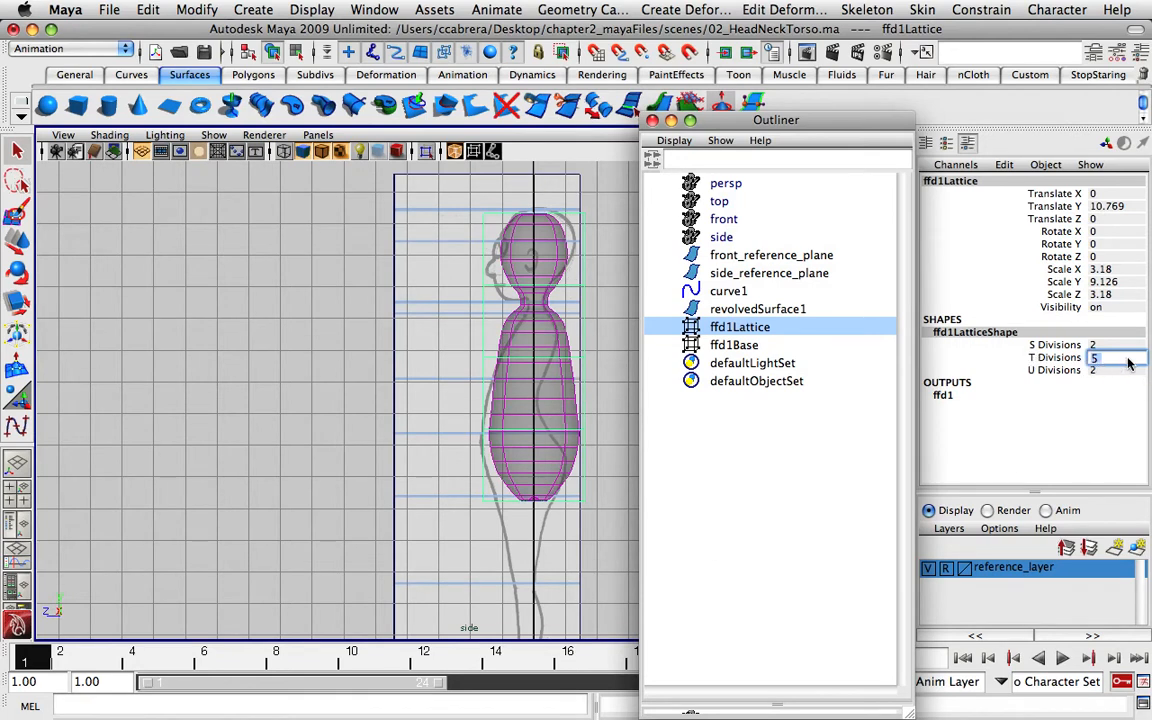
type("8")
key("Return")
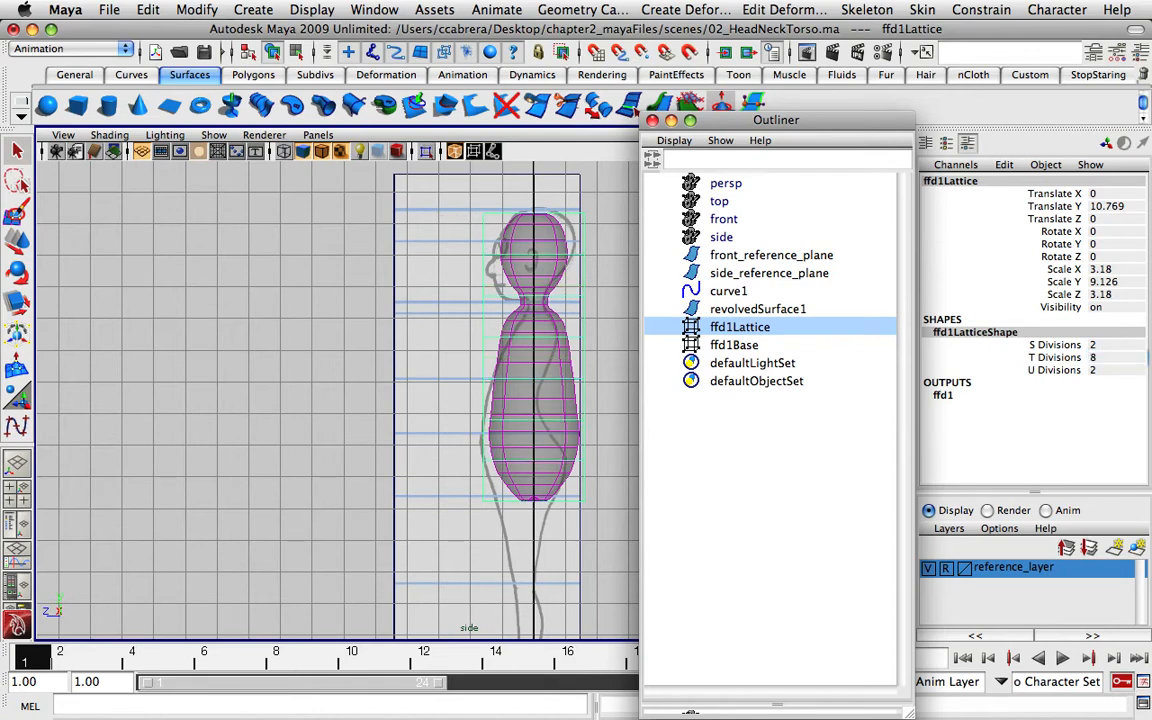
double_click(1096, 359)
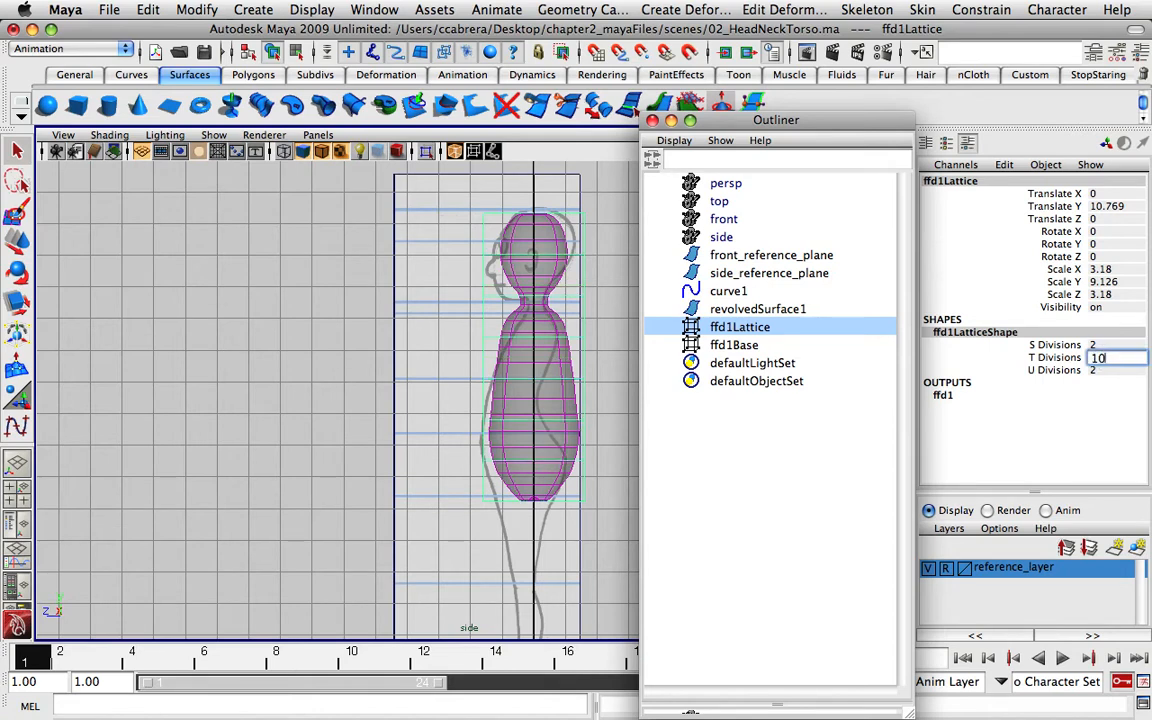
key("Return")
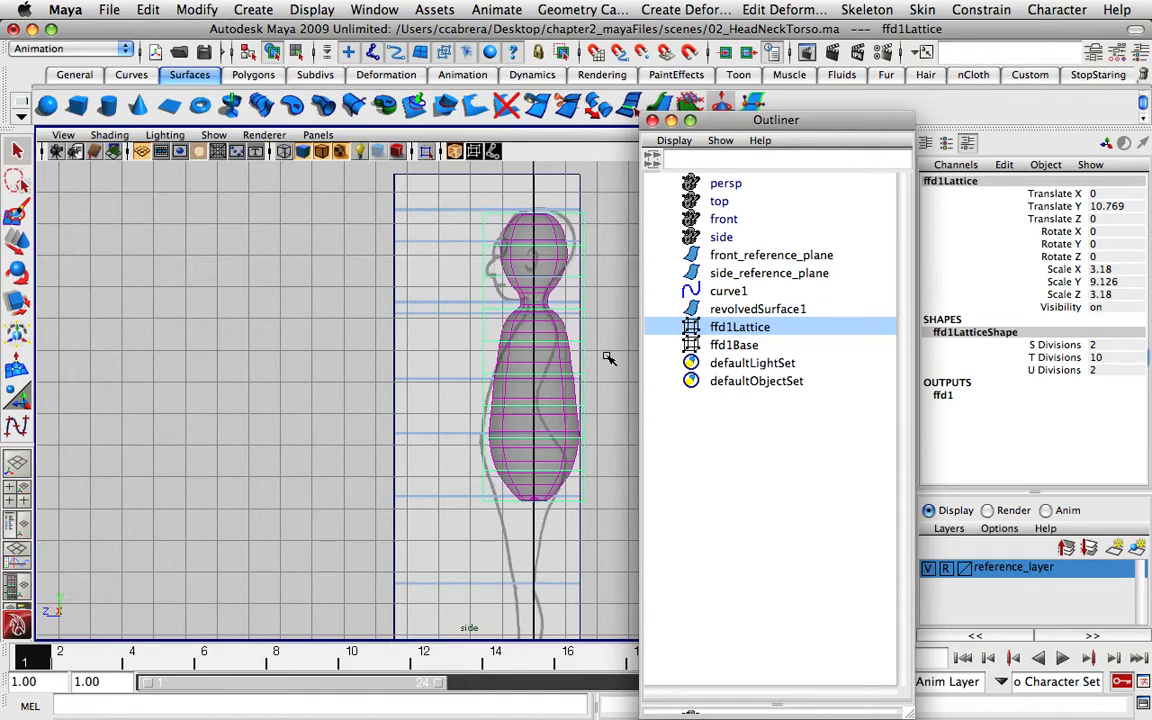
Display the subdivided lattice's points over the body in the side view and move the Outliner aside.
right_click_drag(608, 341, 612, 313)
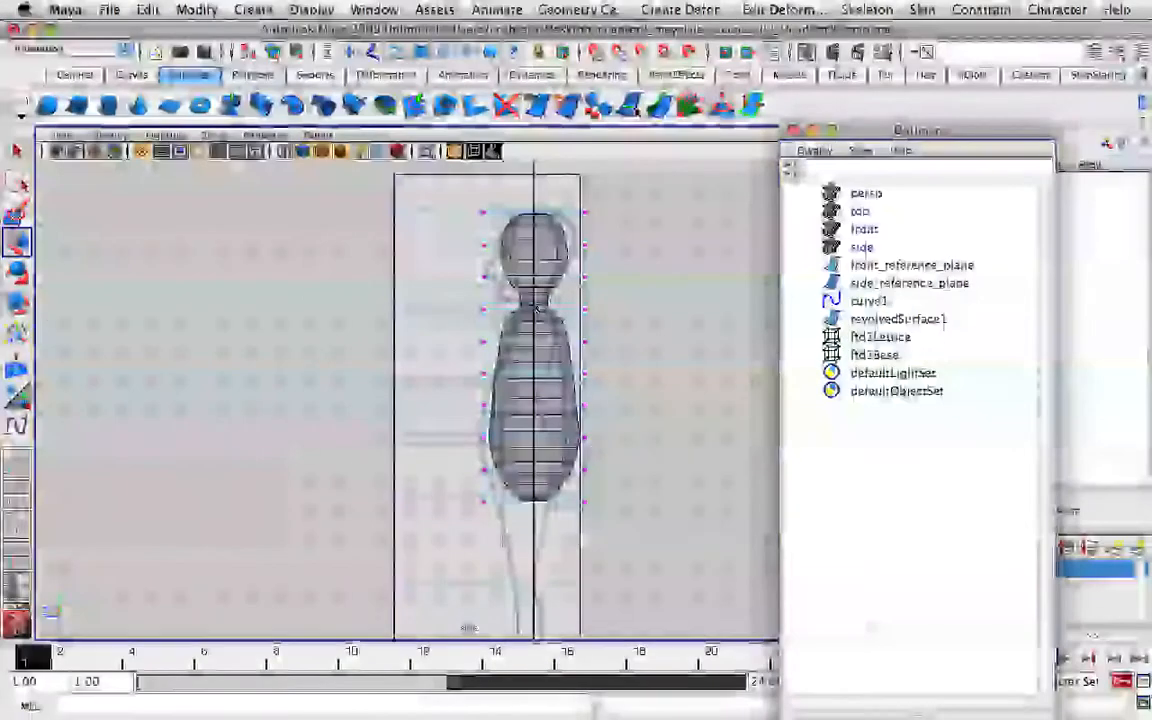
right_click_drag(530, 302, 688, 318)
right_click_drag(565, 307, 570, 305)
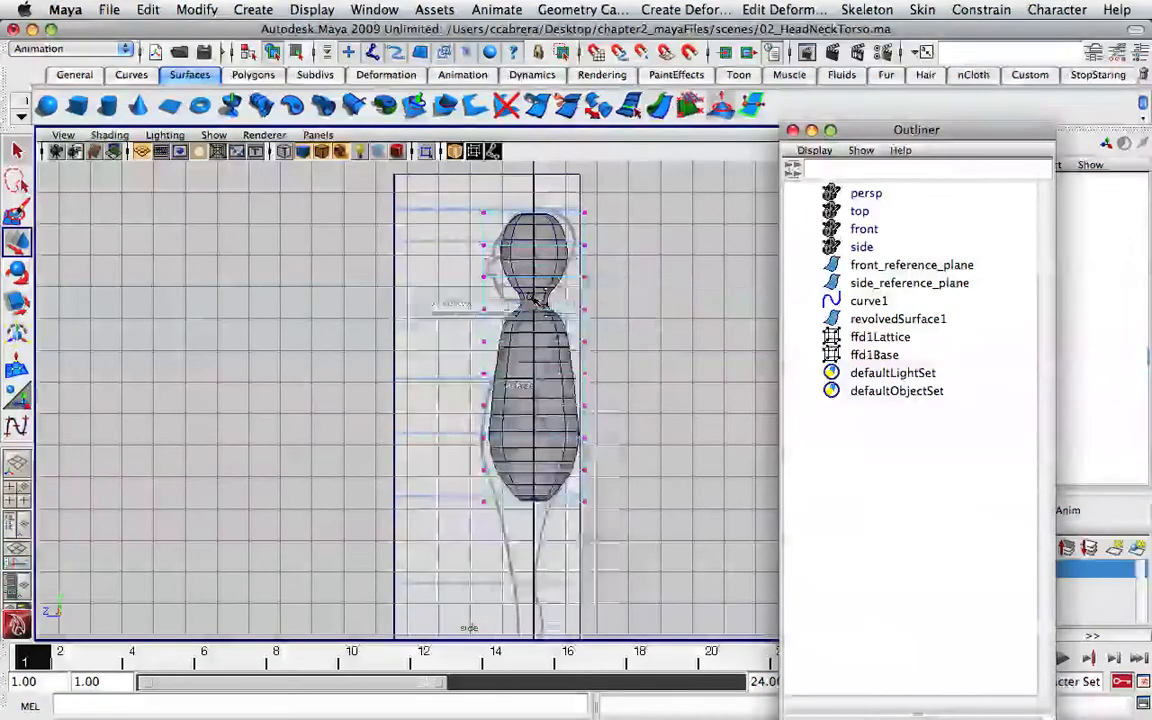
Display the lattice points of ffd1Lattice and pull the rear points inward along the waist and lower back toward the side reference.
right_click_drag(641, 298, 549, 302)
left_click(845, 337)
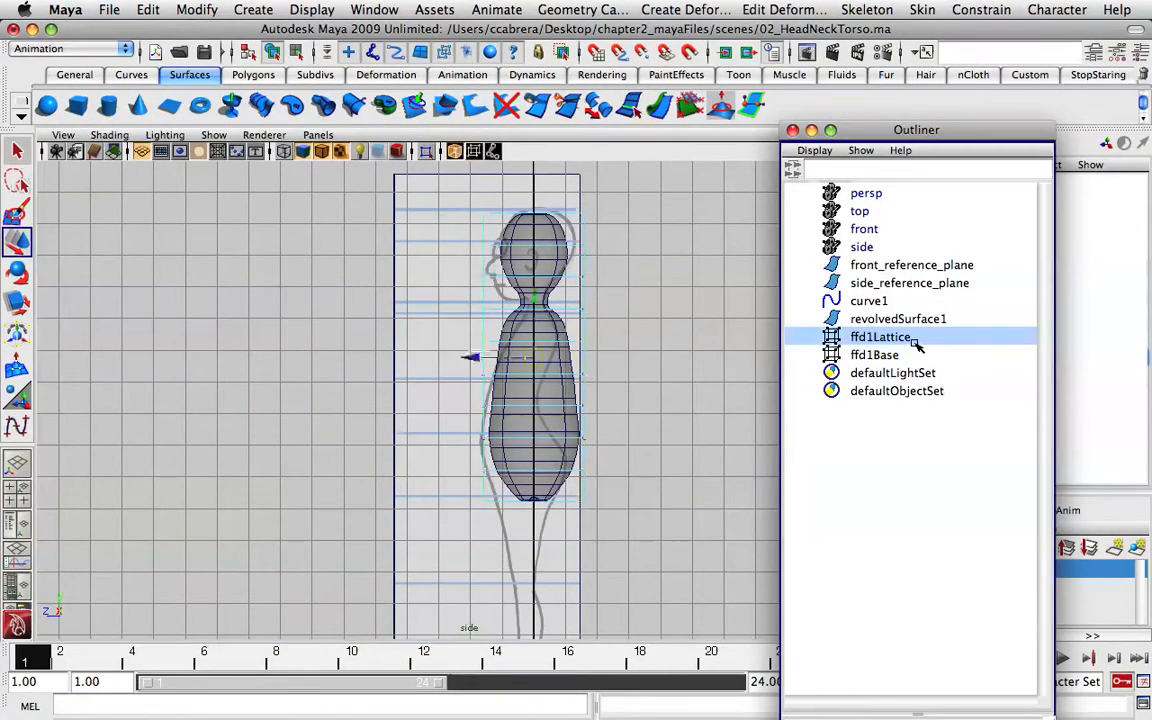
right_click_drag(663, 310, 658, 278)
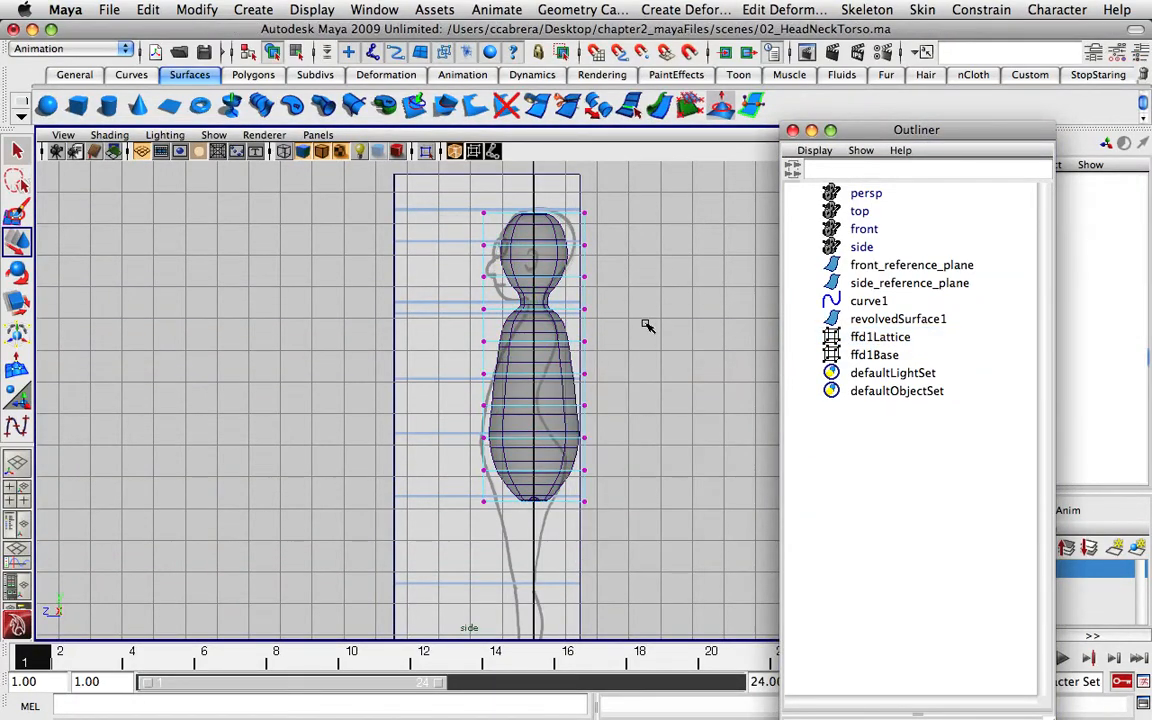
left_click_drag(617, 366, 513, 376)
left_click_drag(607, 399, 495, 405)
left_click_drag(597, 436, 502, 445)
left_click_drag(610, 369, 508, 380)
right_click(522, 357)
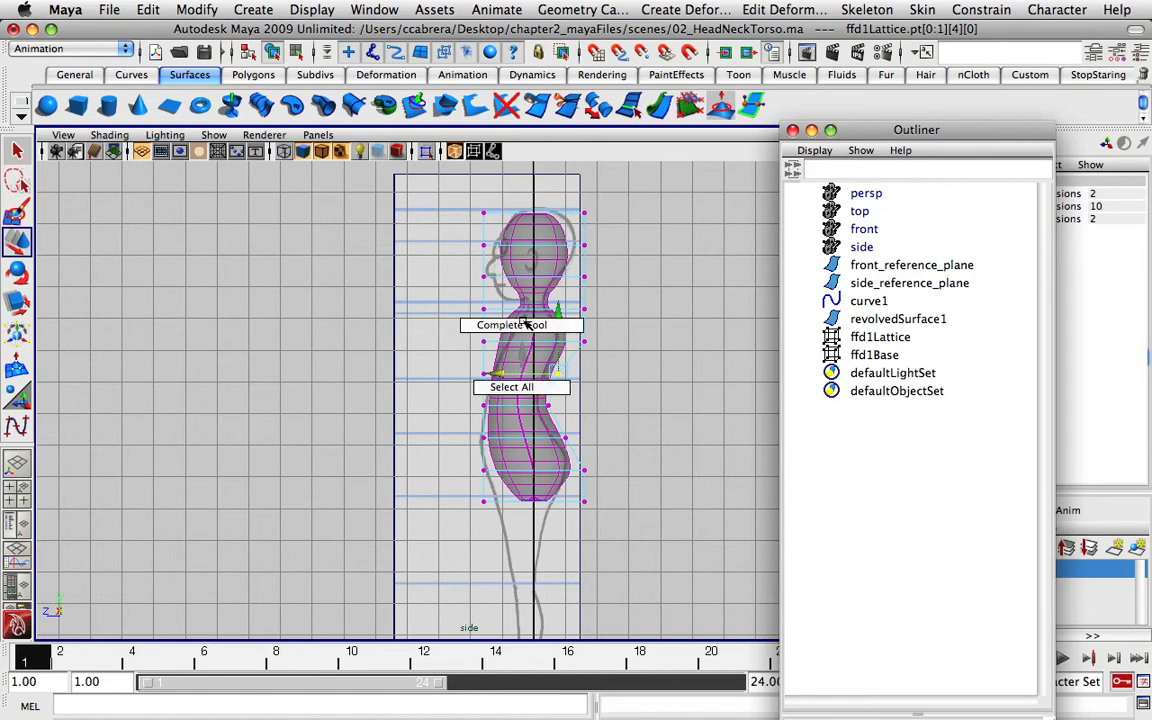
left_click(524, 358)
right_click(522, 358)
left_click(432, 358)
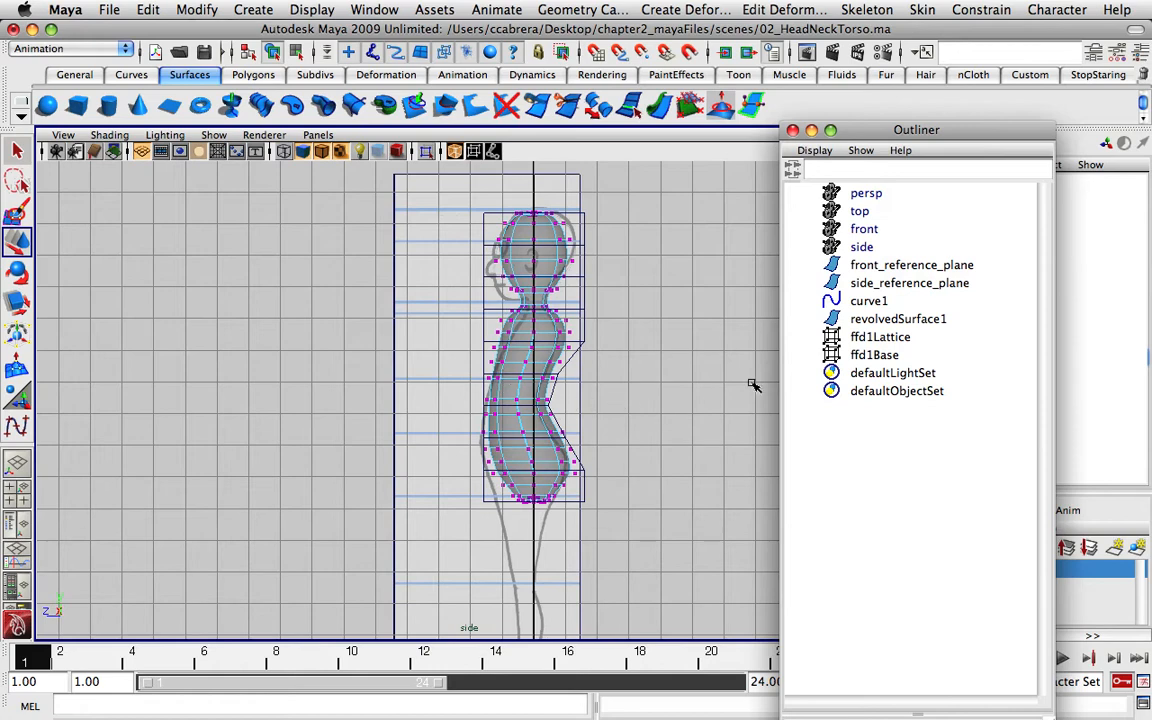
left_click(880, 337)
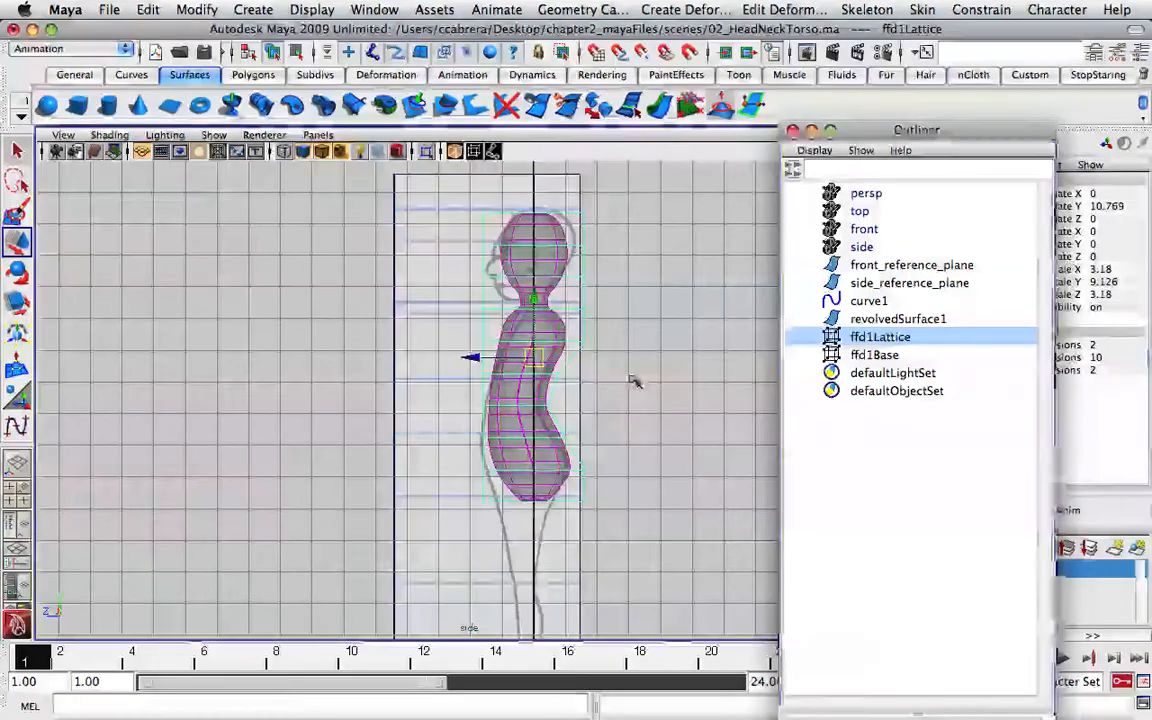
right_click(630, 378)
left_click(632, 347)
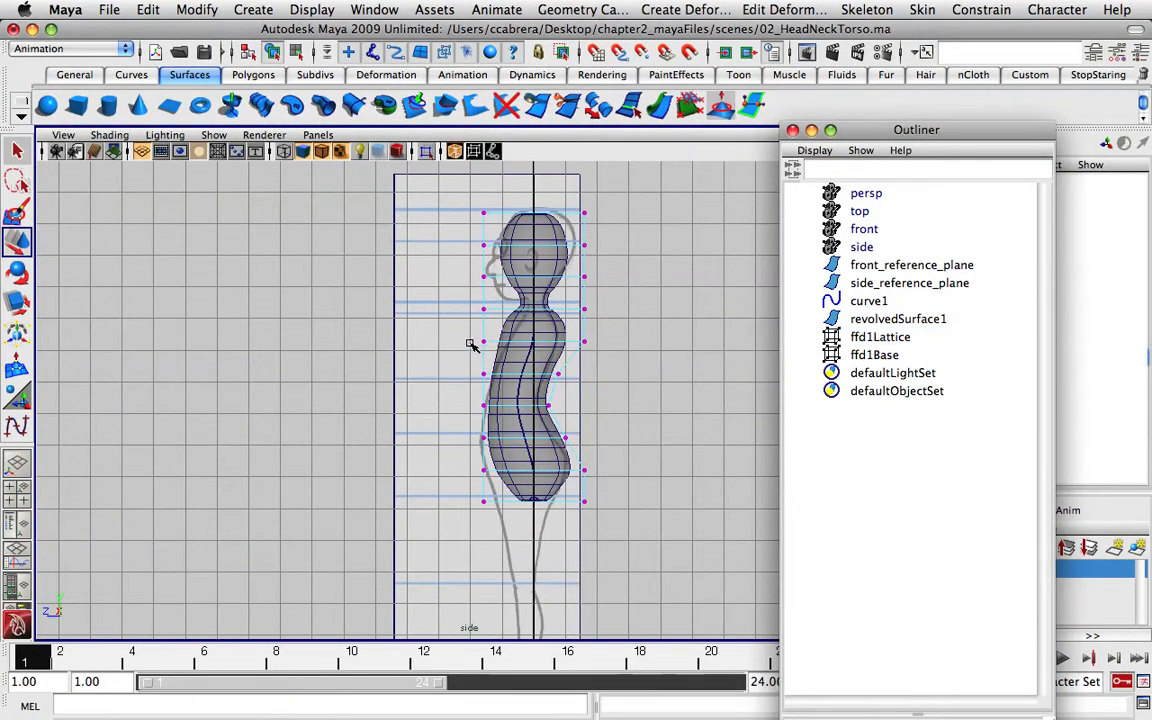
Move the front lattice points inward at the upper chest and outward at the belly and pelvis to follow the side reference.
left_click_drag(466, 316, 488, 348)
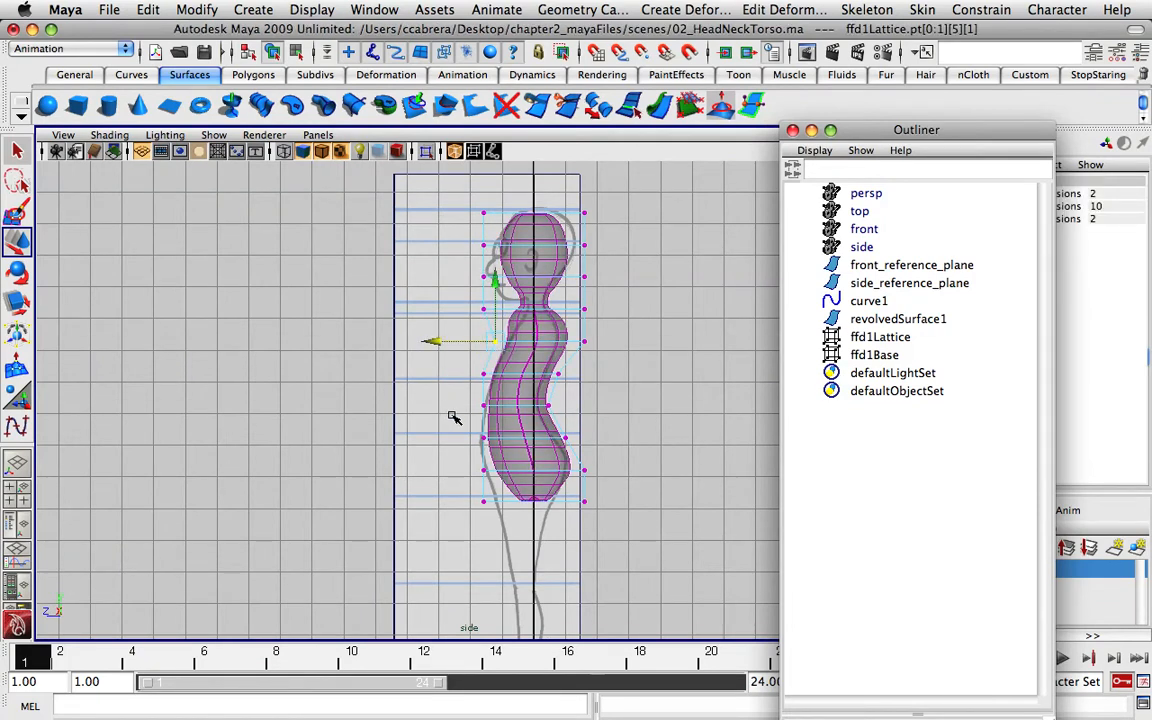
left_click_drag(452, 415, 419, 472)
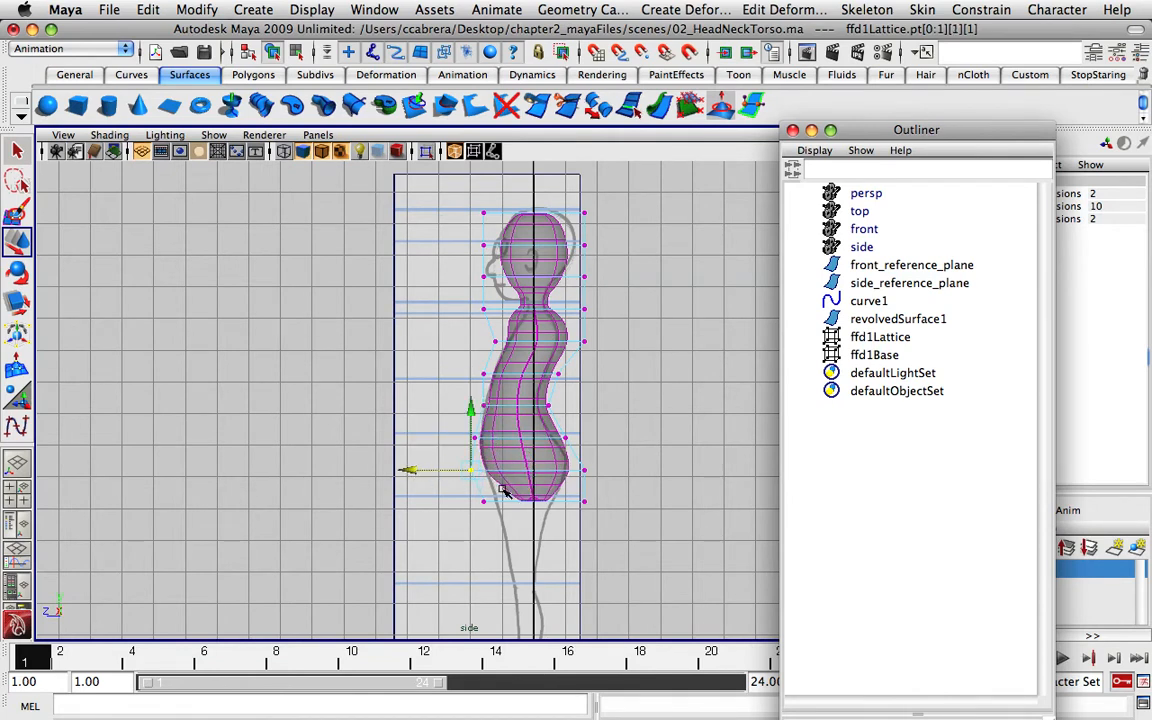
left_click_drag(492, 493, 421, 501)
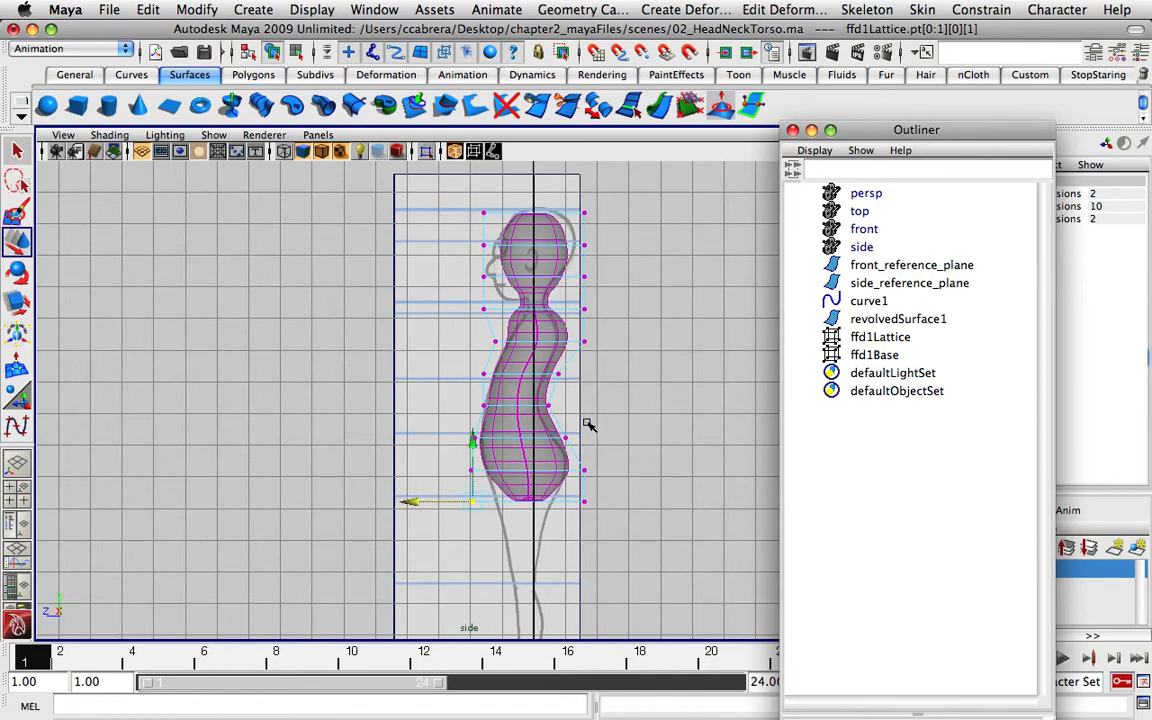
Refine the rear lattice points from nape to hips and pull the front point row at the neck base inward, following the side reference.
left_click_drag(581, 391, 485, 407)
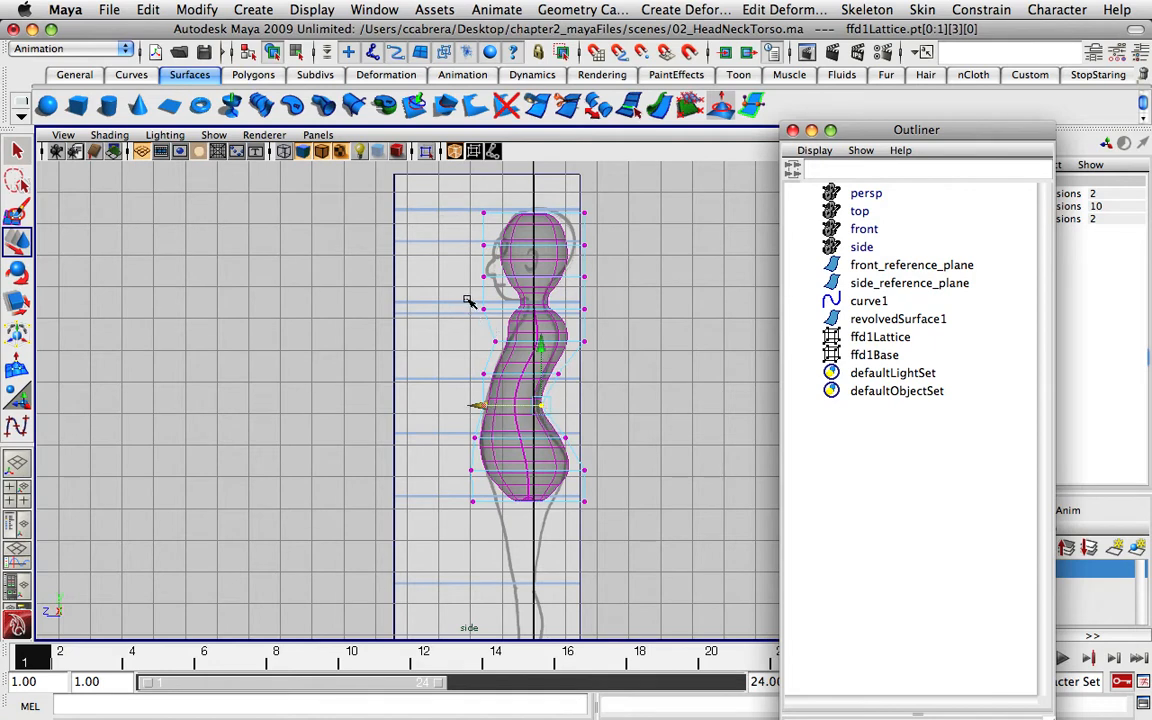
left_click_drag(468, 300, 447, 311)
left_click_drag(613, 328, 520, 338)
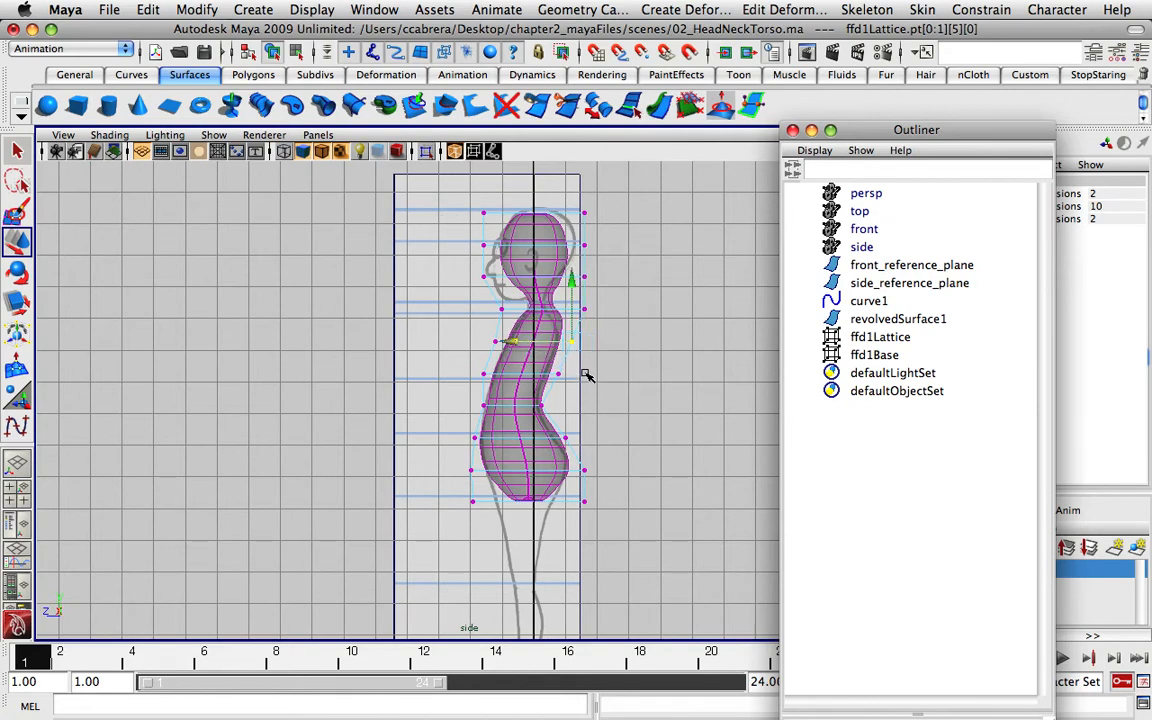
left_click_drag(585, 371, 486, 375)
left_click_drag(565, 411, 504, 441)
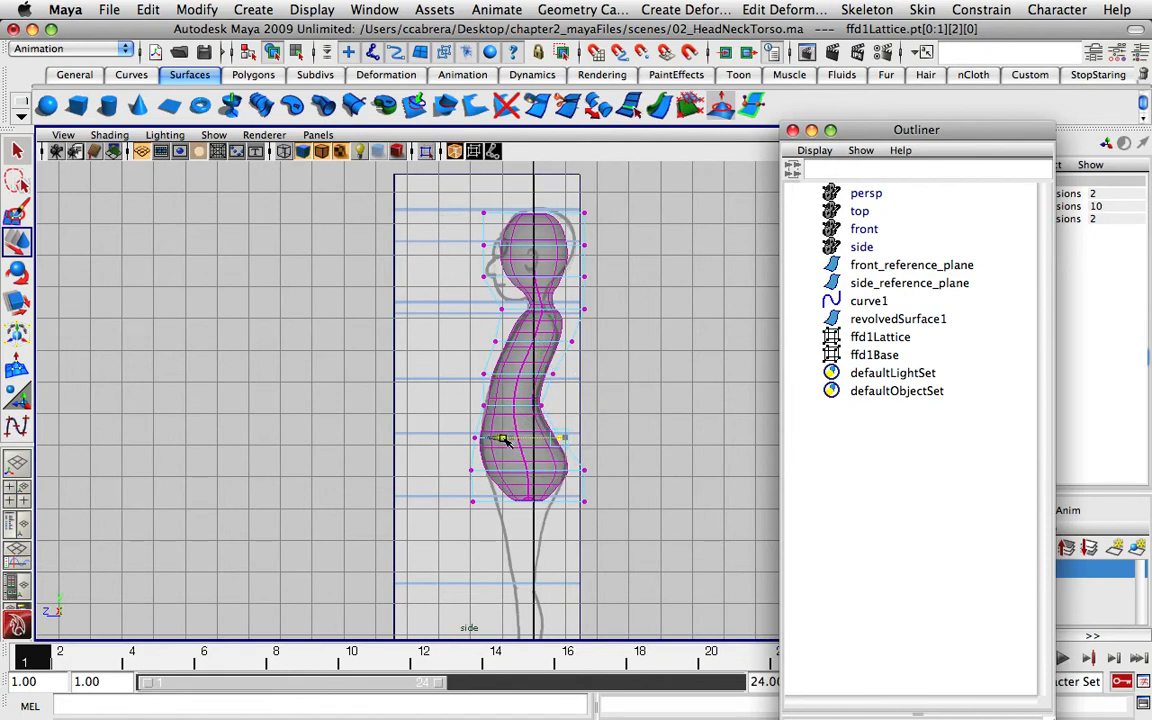
left_click_drag(602, 301, 510, 310)
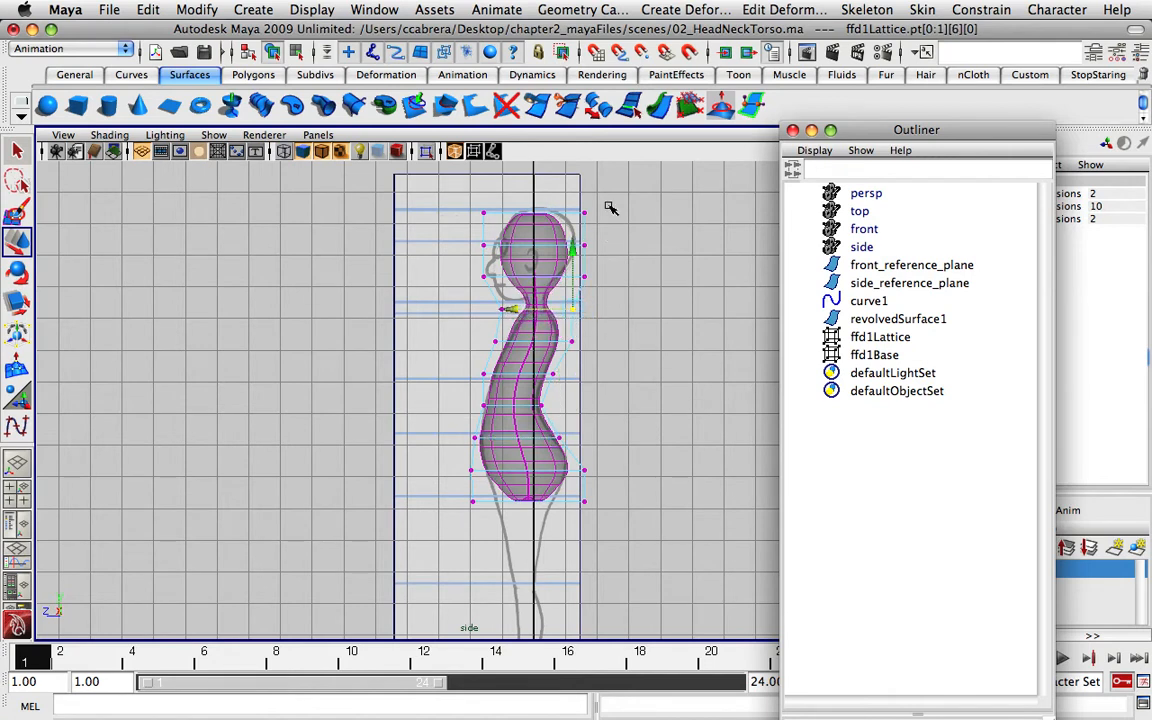
Shape the head with the lattice points: extend the back of the skull and the jaw outward, adjust the front neck, and raise the crown slightly.
left_click_drag(604, 234, 543, 243)
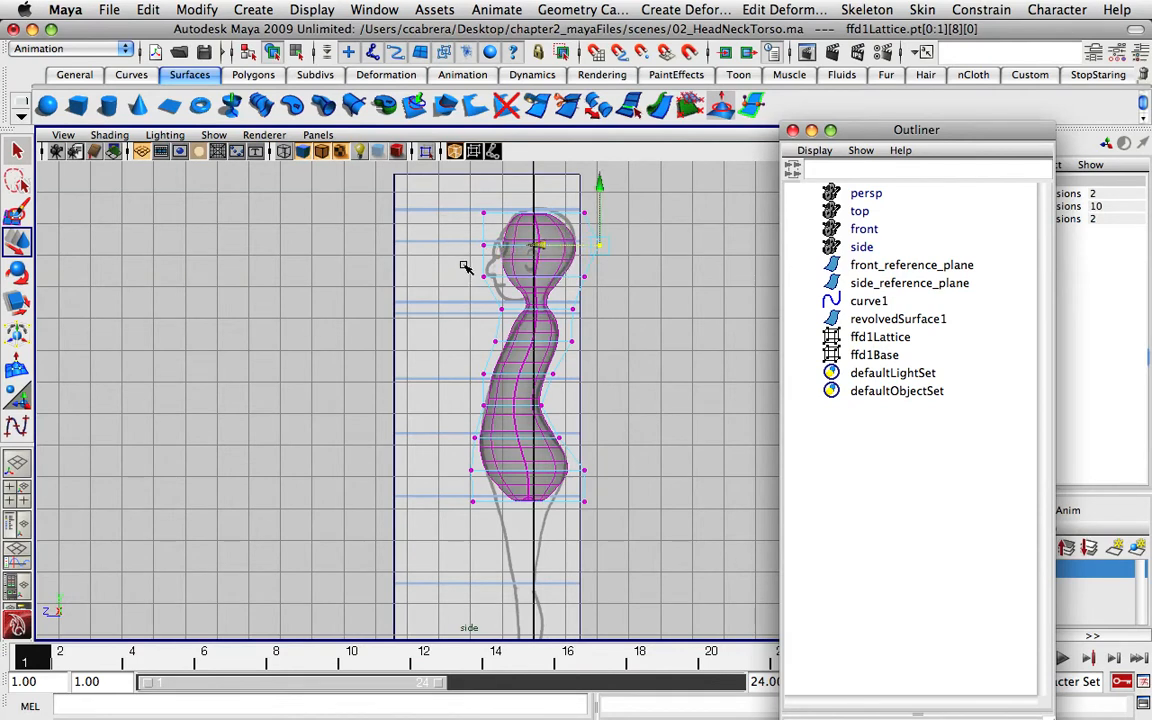
left_click_drag(464, 266, 507, 296)
left_click_drag(427, 280, 411, 283)
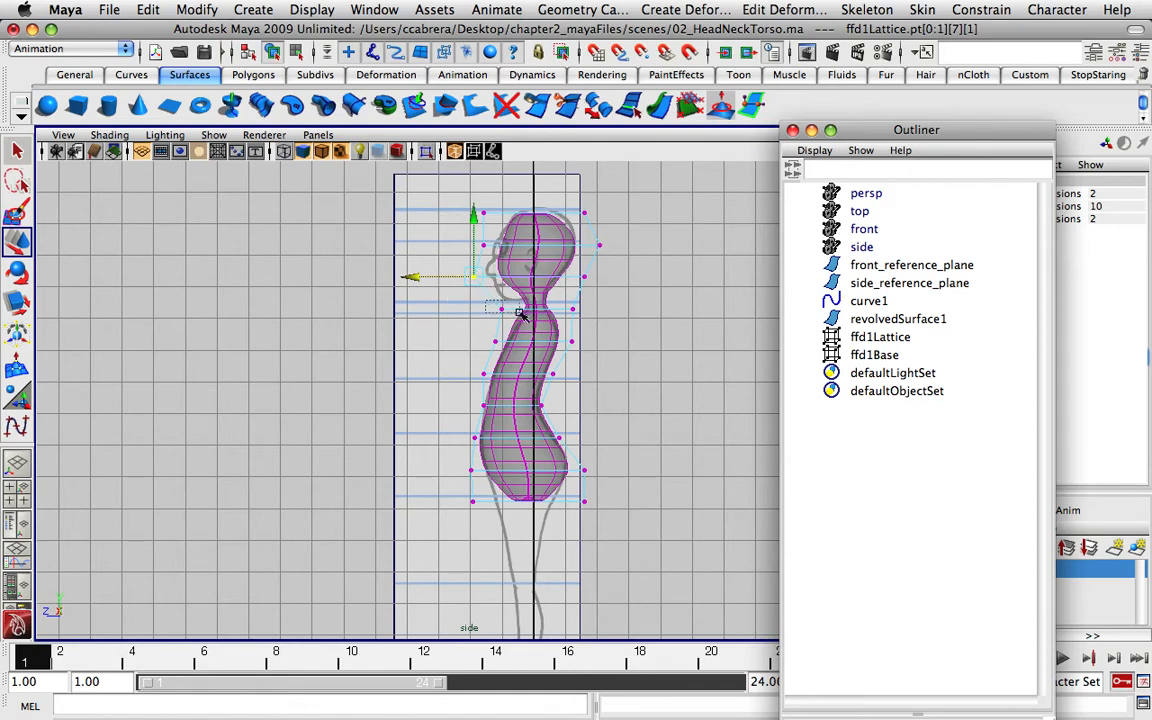
left_click(481, 312)
left_click_drag(449, 313, 457, 311)
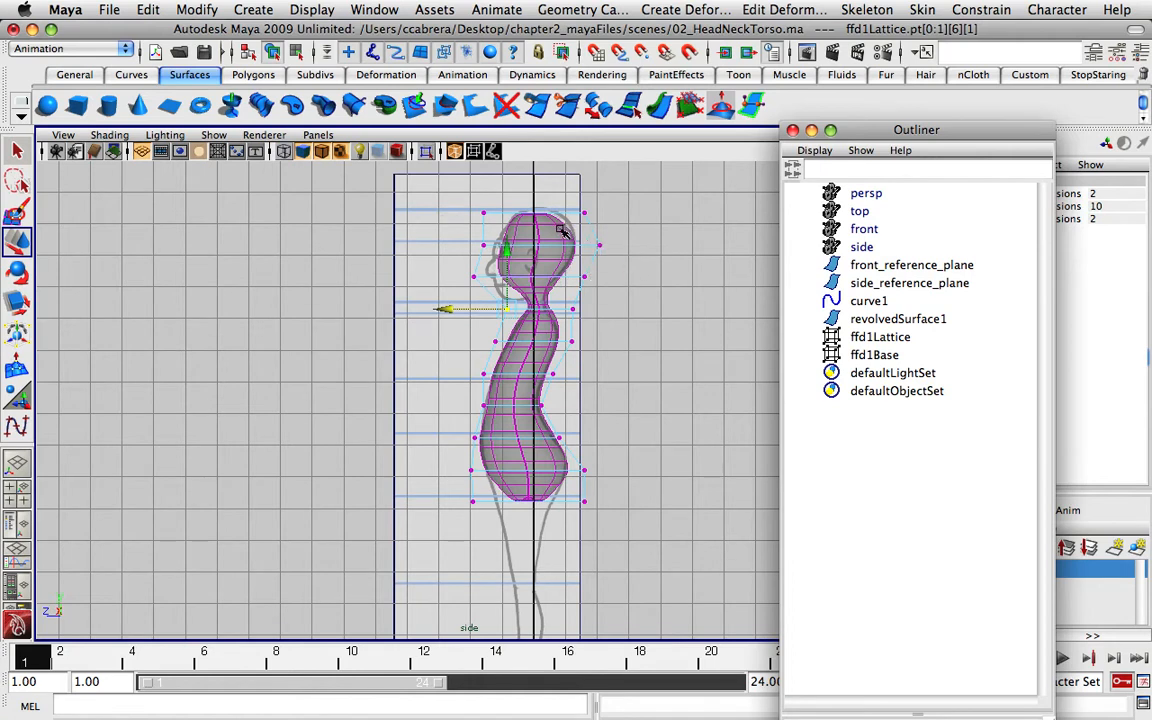
left_click_drag(443, 197, 612, 222)
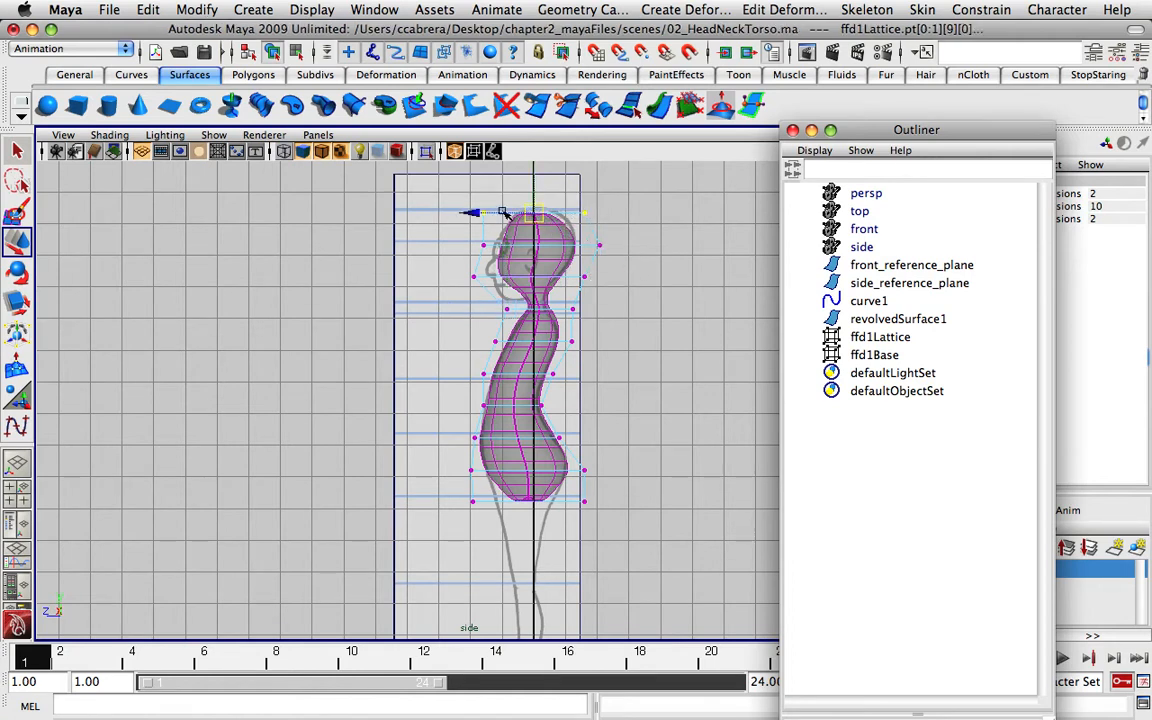
left_click_drag(534, 188, 534, 185)
Hide reference_layer and frame the deformed body up close in the perspective view.
key("space")
key("space")
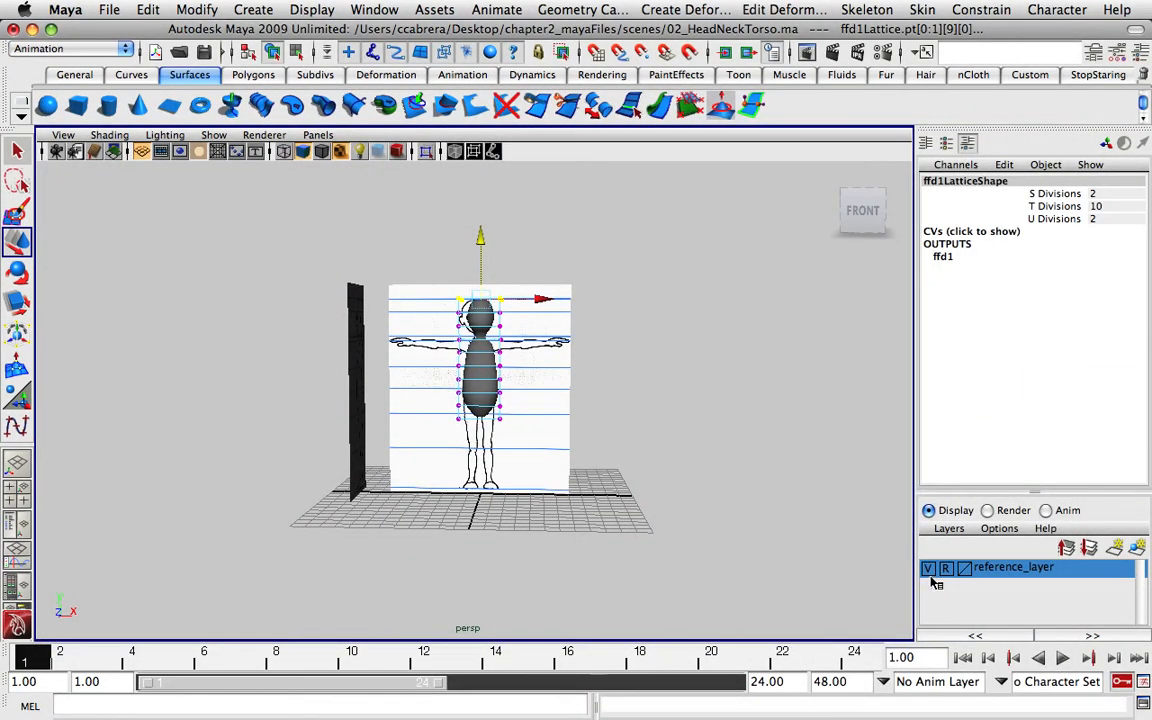
left_click(928, 568)
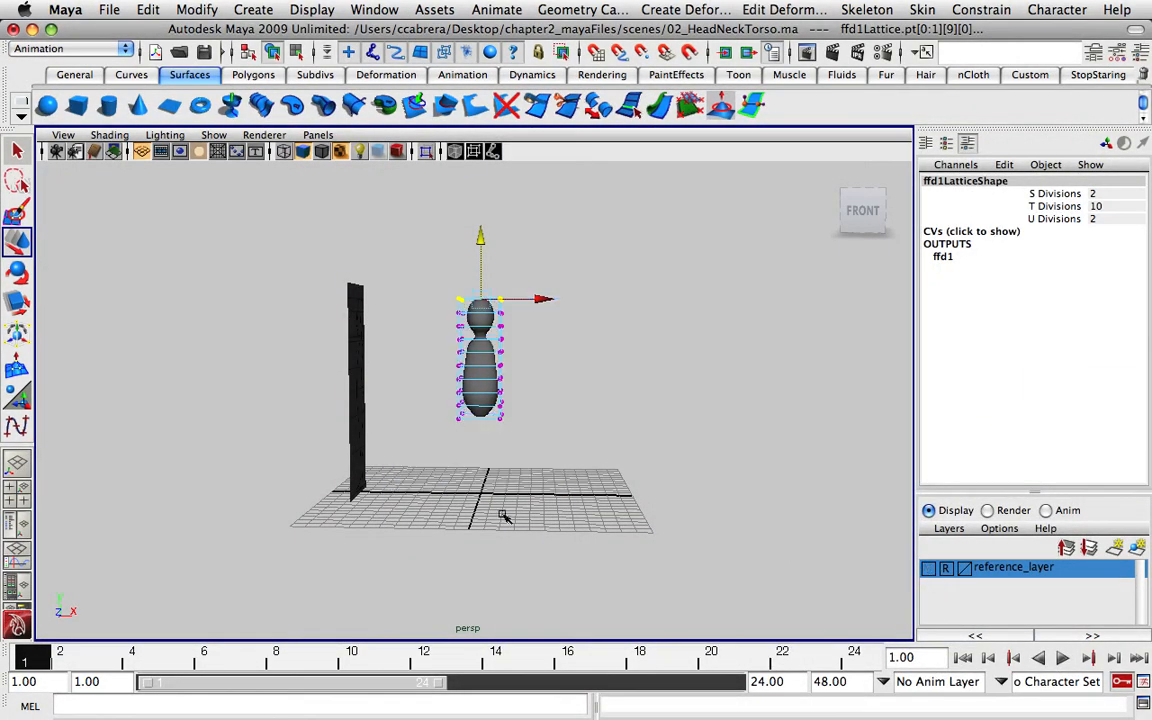
mouse_move(452, 462)
left_mouse_down("alt")
mouse_move(494, 450)
mouse_move(468, 455)
left_mouse_up("alt")
left_click_drag(660, 414, 571, 401, "alt")
right_click_drag(571, 401, 895, 421, "alt")
left_click_drag(895, 421, 679, 404, "alt")
Delete the revolved surface's construction history and open the Outliner beside the model to check the scene objects.
left_click(501, 310)
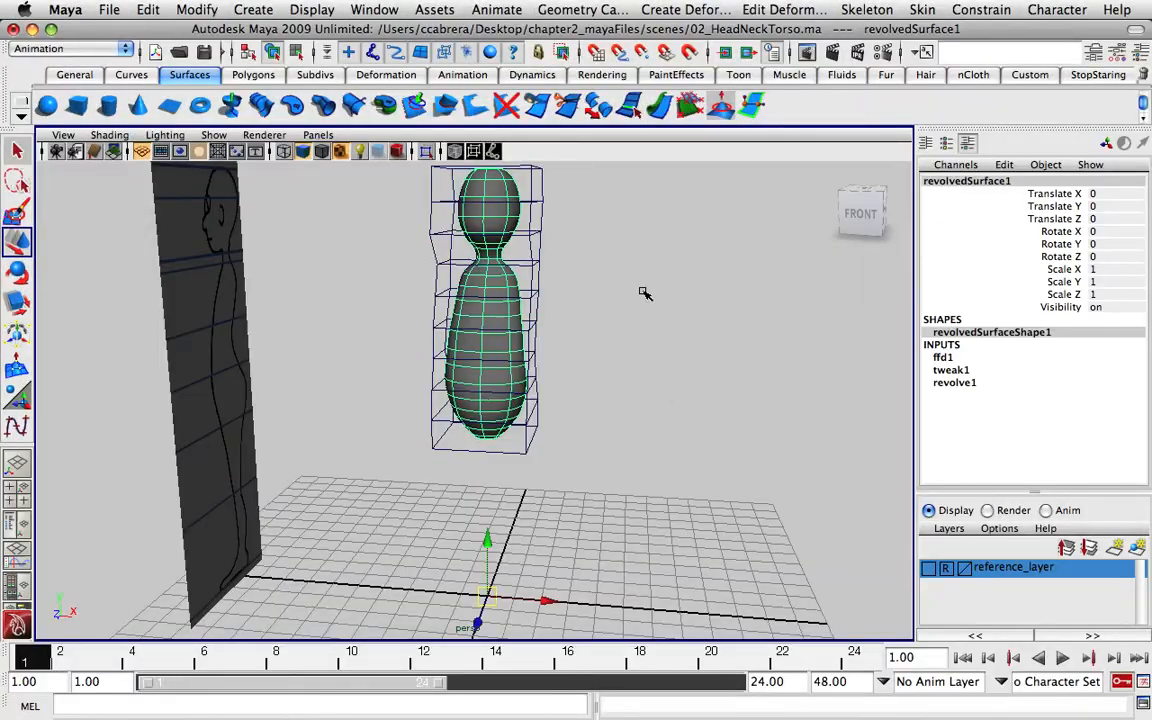
left_click(147, 10)
mouse_move(340, 227)
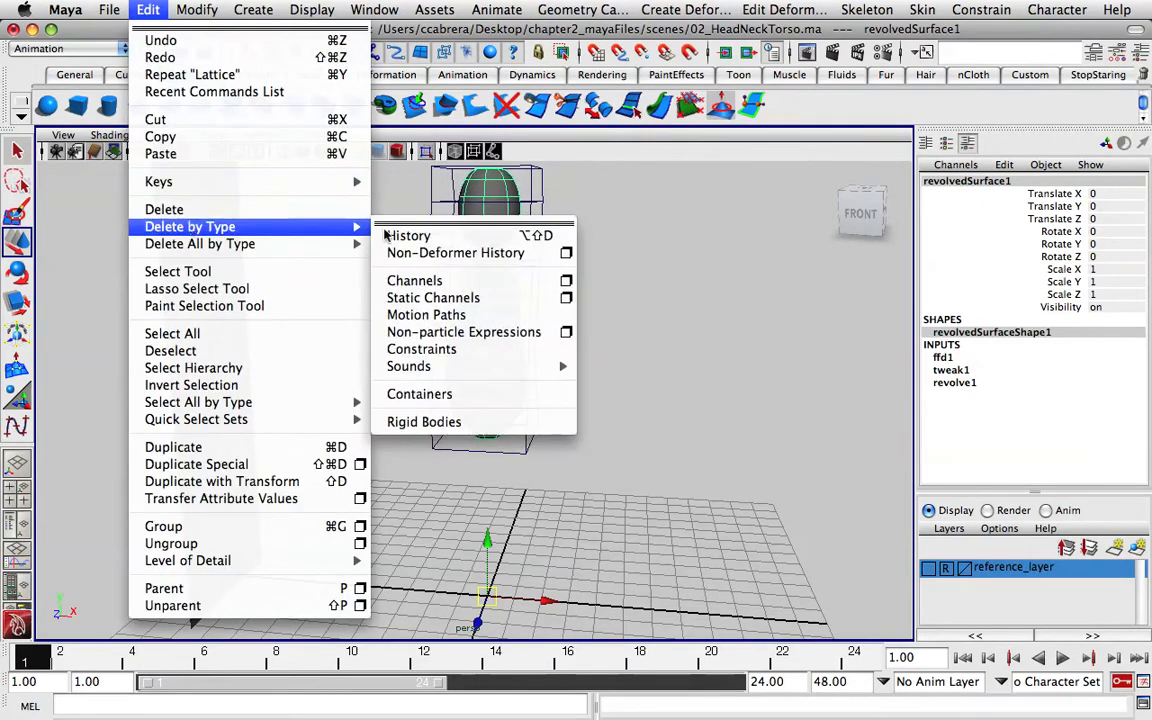
left_click(395, 235)
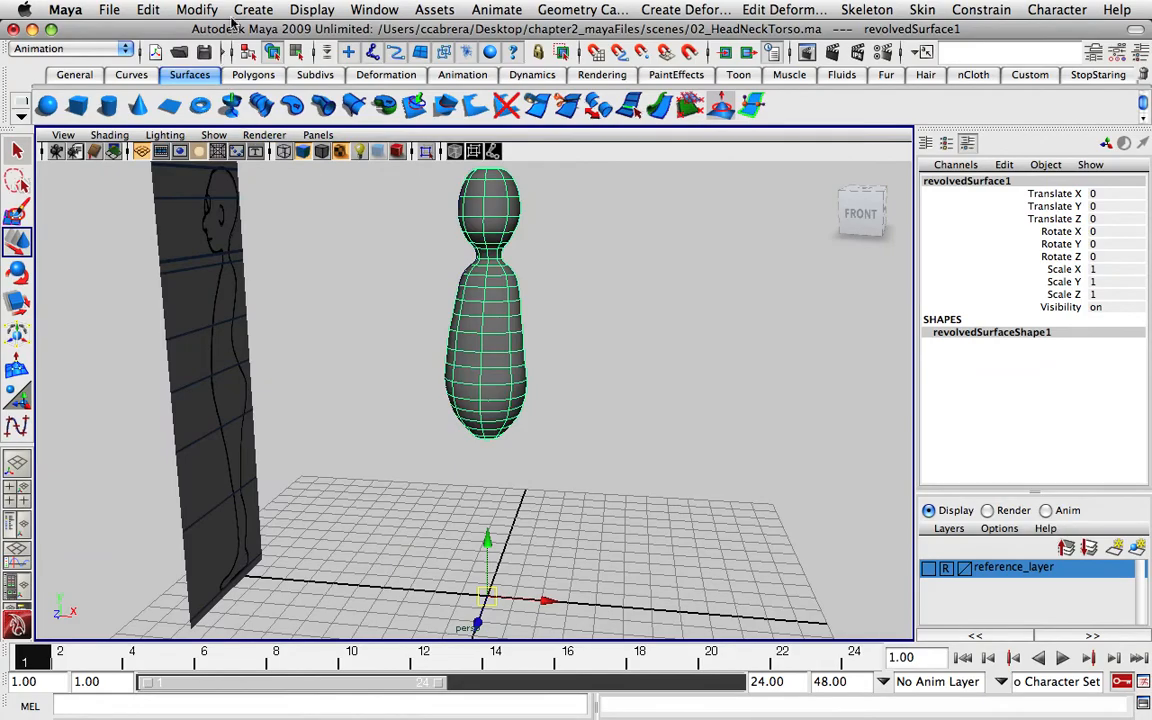
left_click(368, 9)
left_click(370, 149)
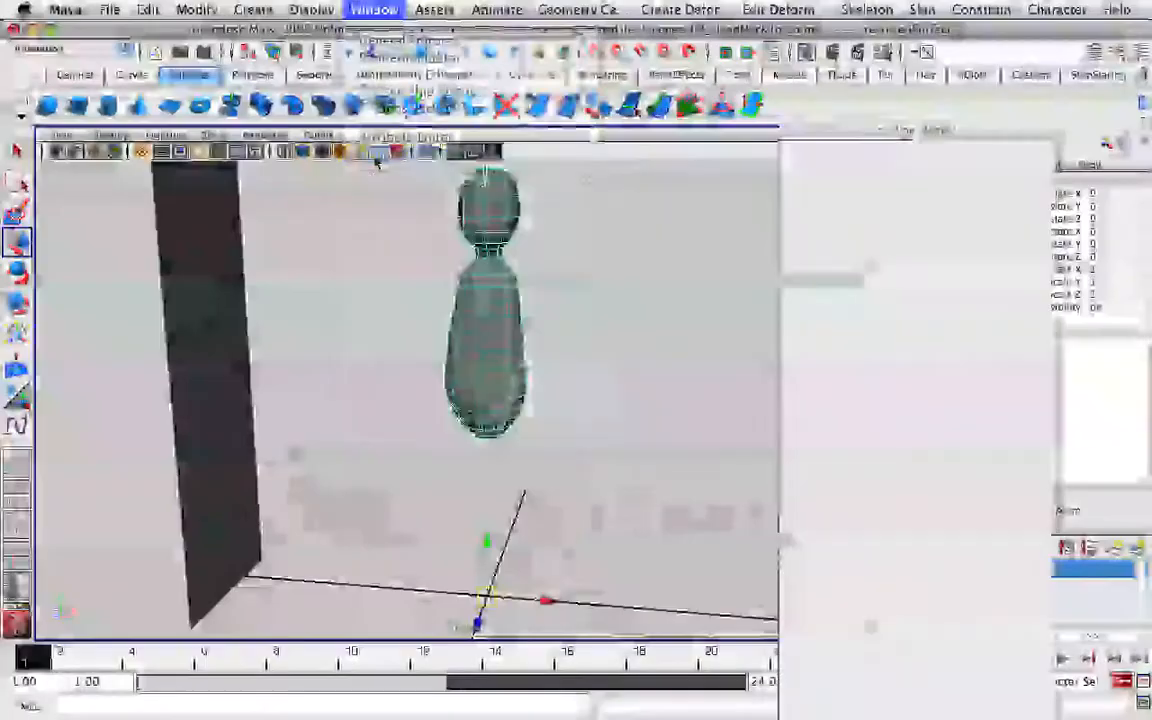
left_click_drag(784, 127, 781, 50)
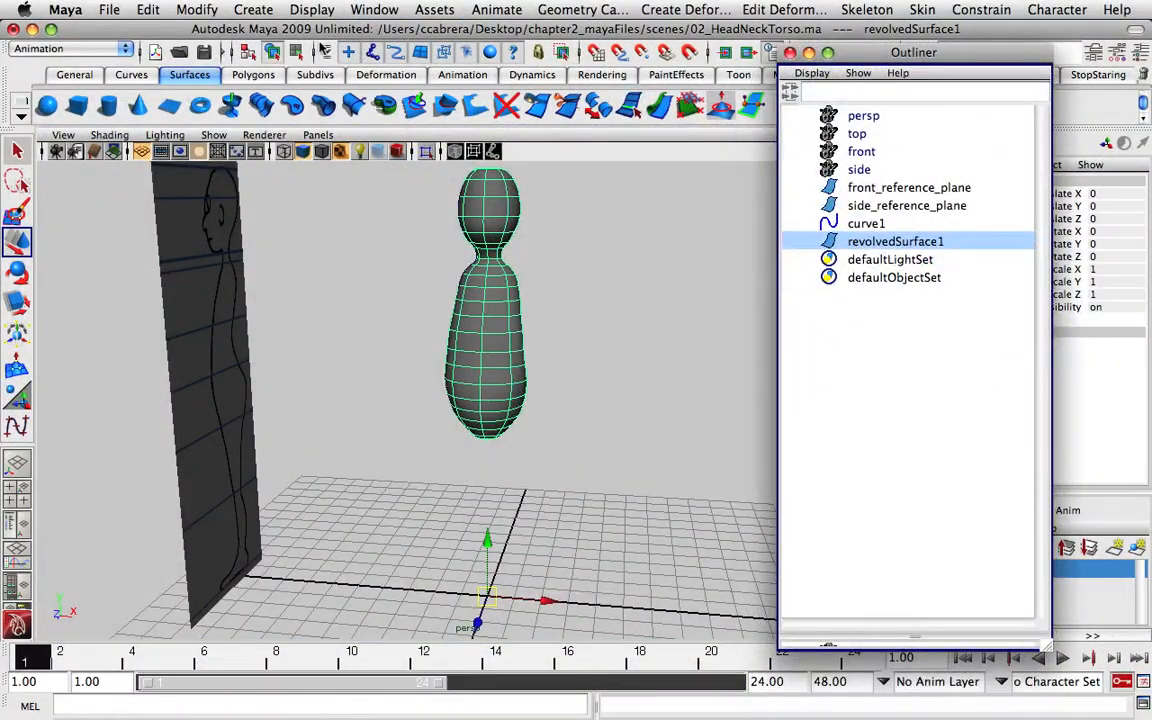
Convert the revolved surface from NURBS to polygons with the options reset and the tessellation method set to Control points.
left_click(205, 9)
mouse_move(257, 333)
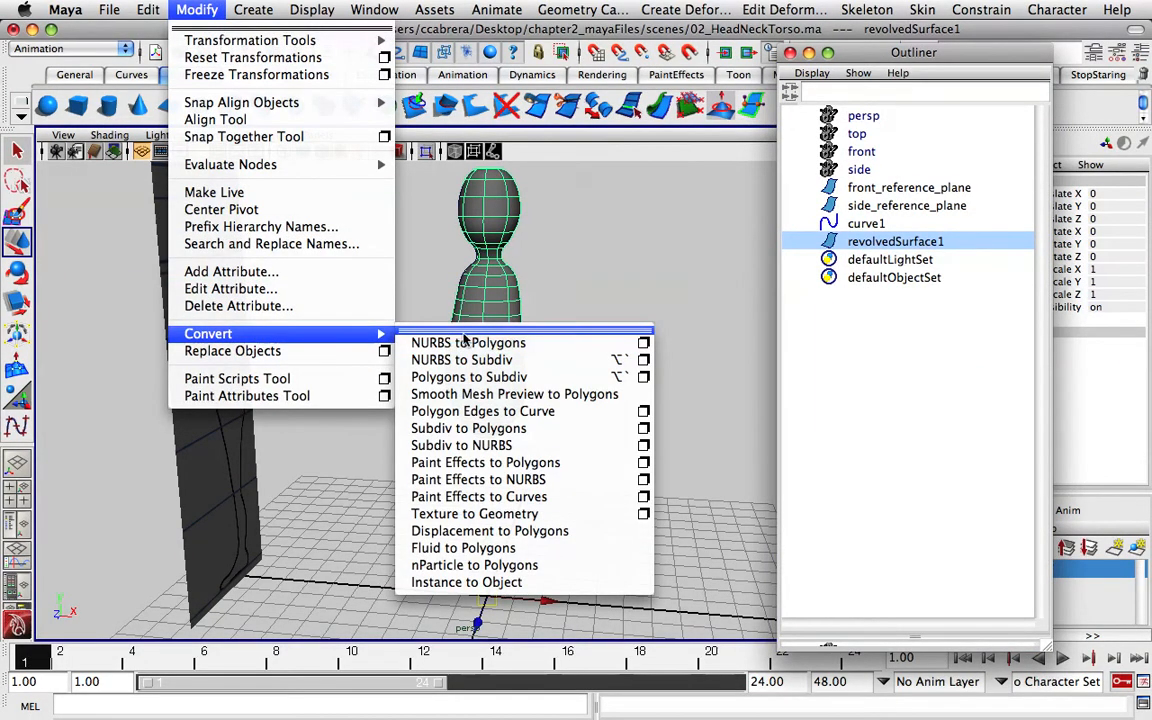
left_click(643, 345)
left_click_drag(962, 536, 695, 218)
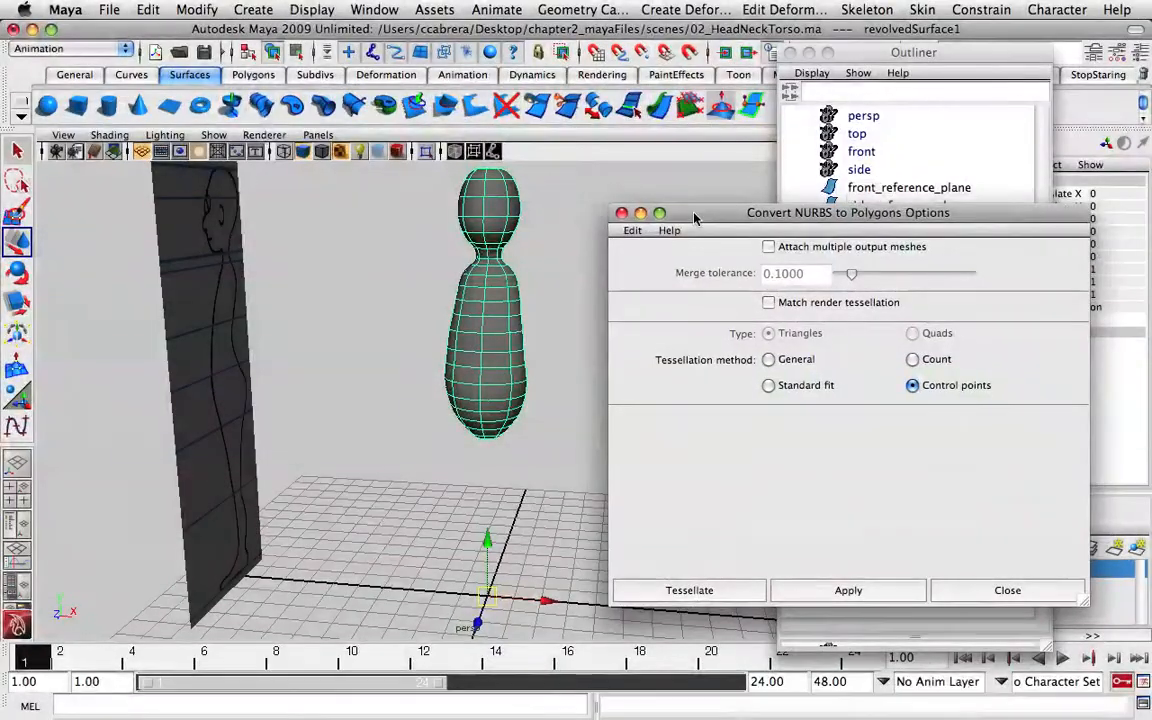
left_click(633, 231)
left_click(662, 255)
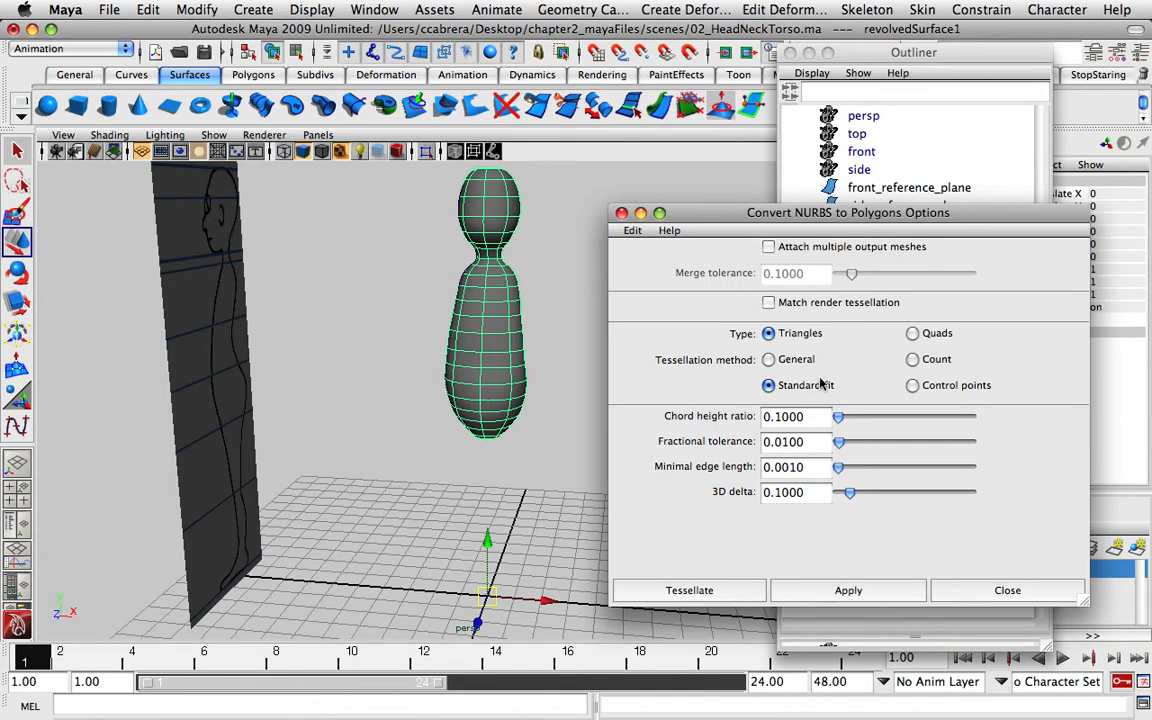
left_click(913, 387)
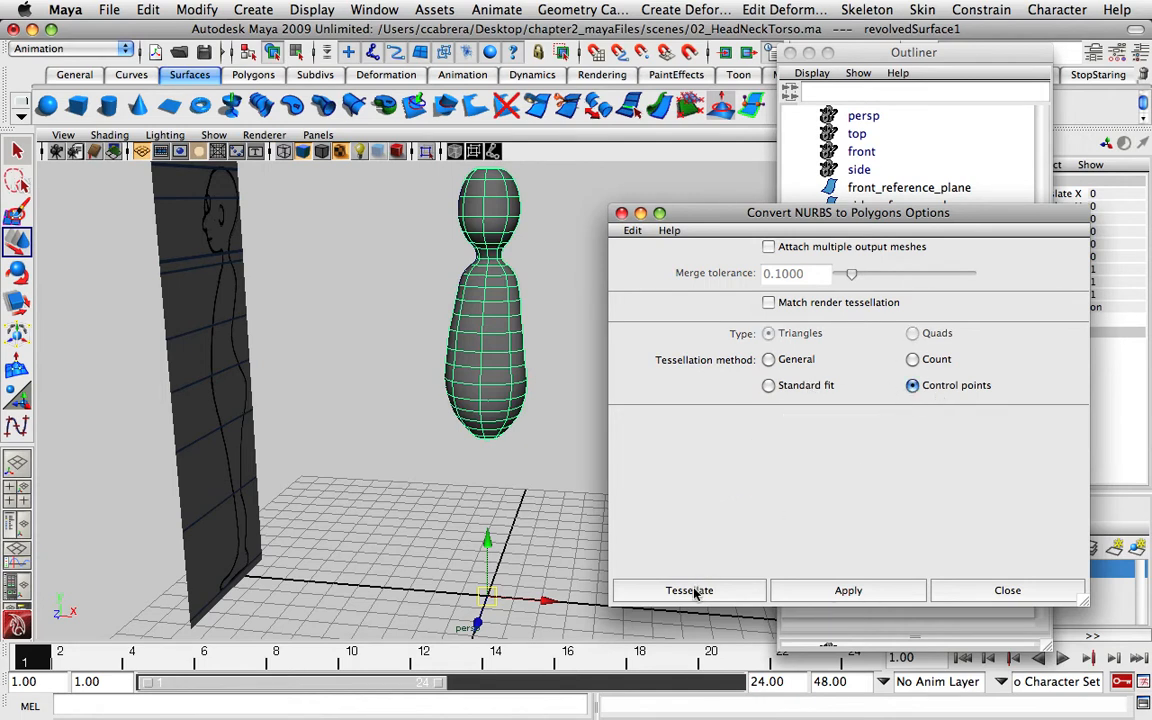
left_click(731, 591)
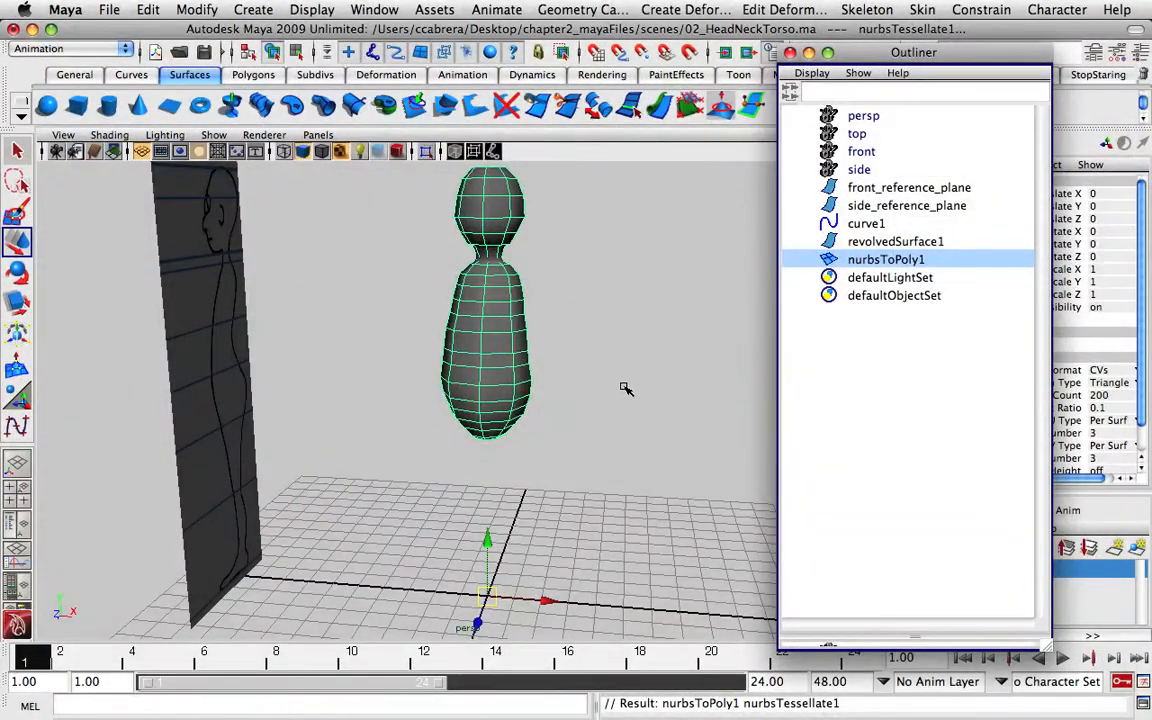
Move the polygon copy along X to a Translate X of 3.342, beside the original NURBS surface.
left_click_drag(625, 388, 681, 398, "alt")
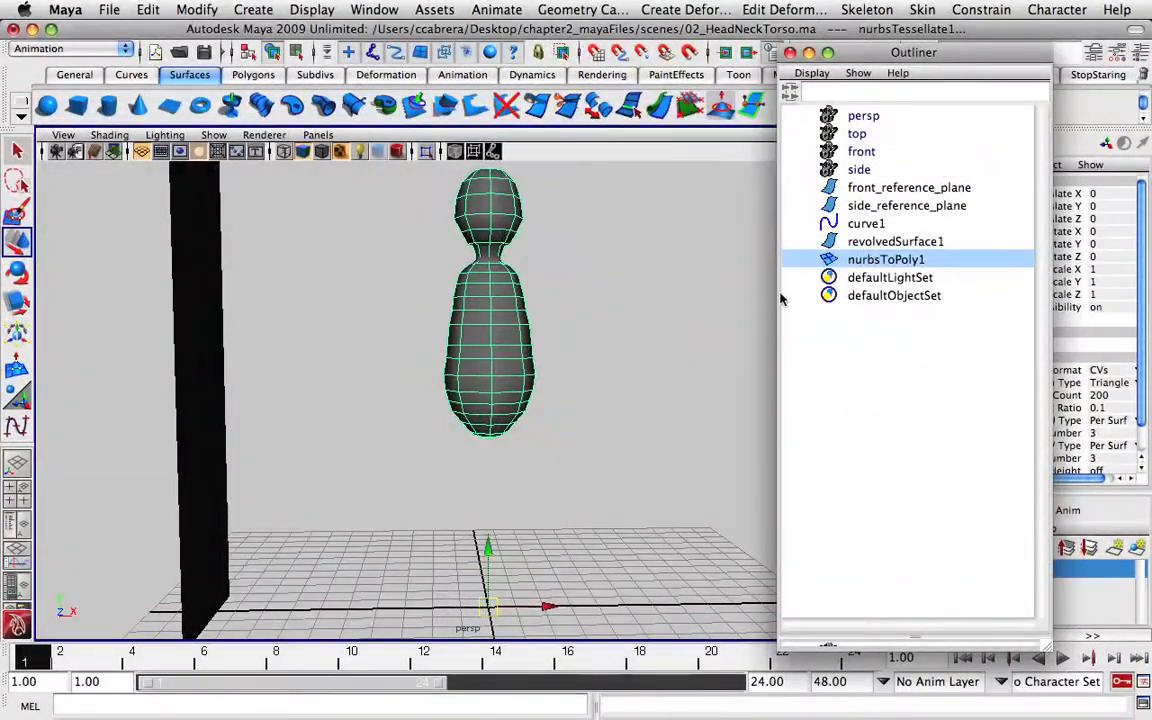
left_click_drag(538, 610, 633, 563)
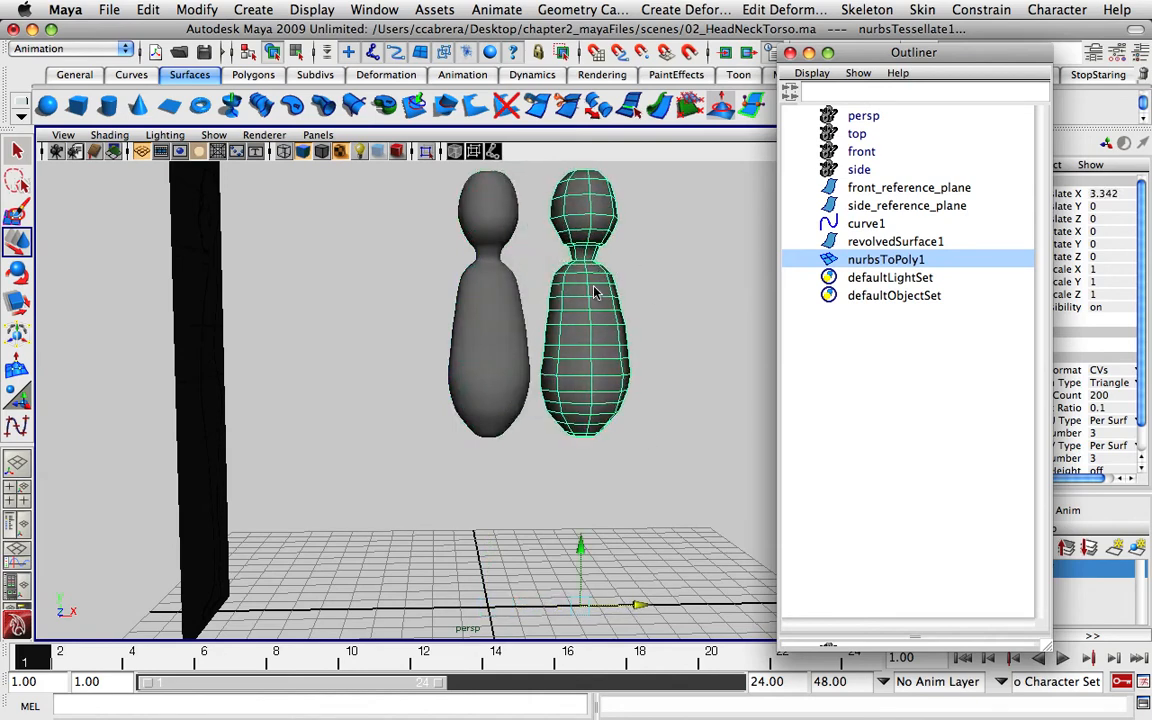
left_click_drag(715, 353, 689, 355, "alt")
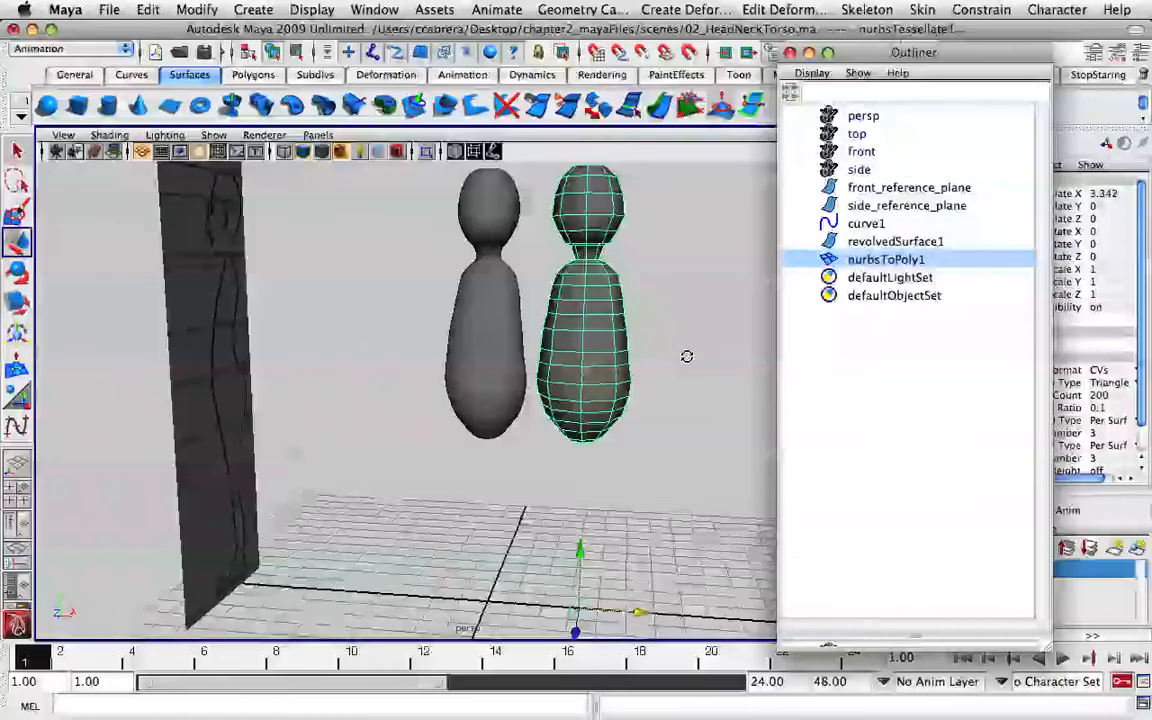
Compare the polygon copy's smooth mesh preview with the NURBS surface, and return the copy to unsmoothed display.
key("3")
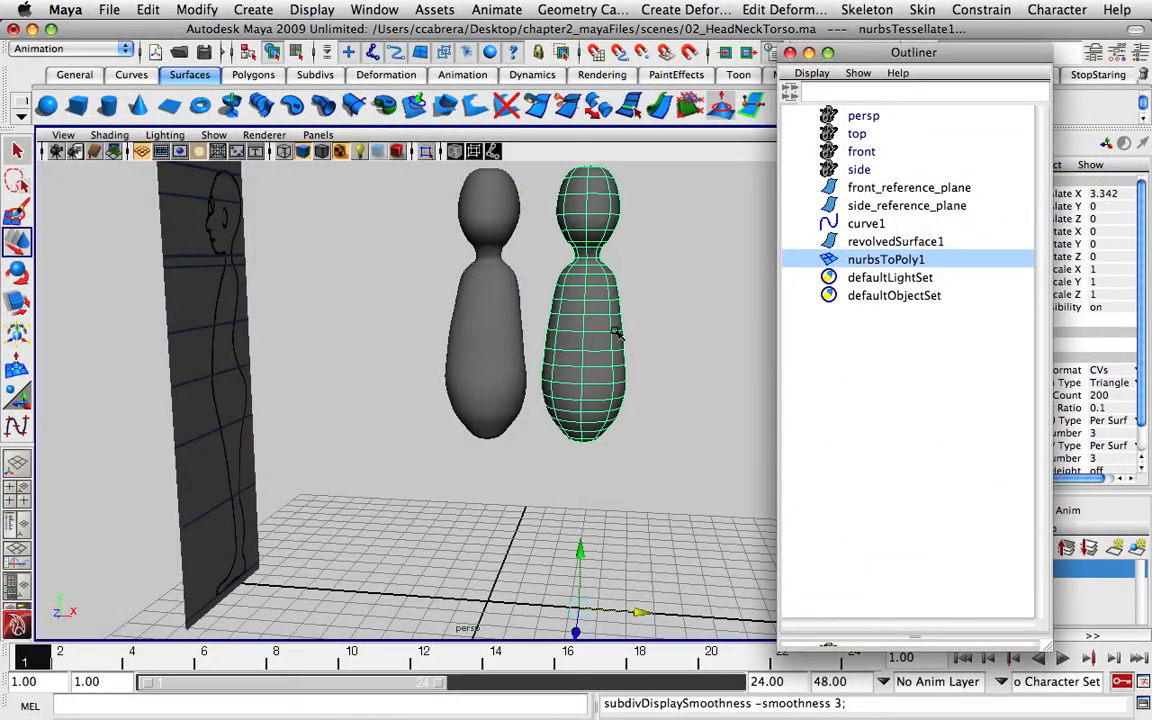
left_click_drag(661, 337, 694, 342, "alt")
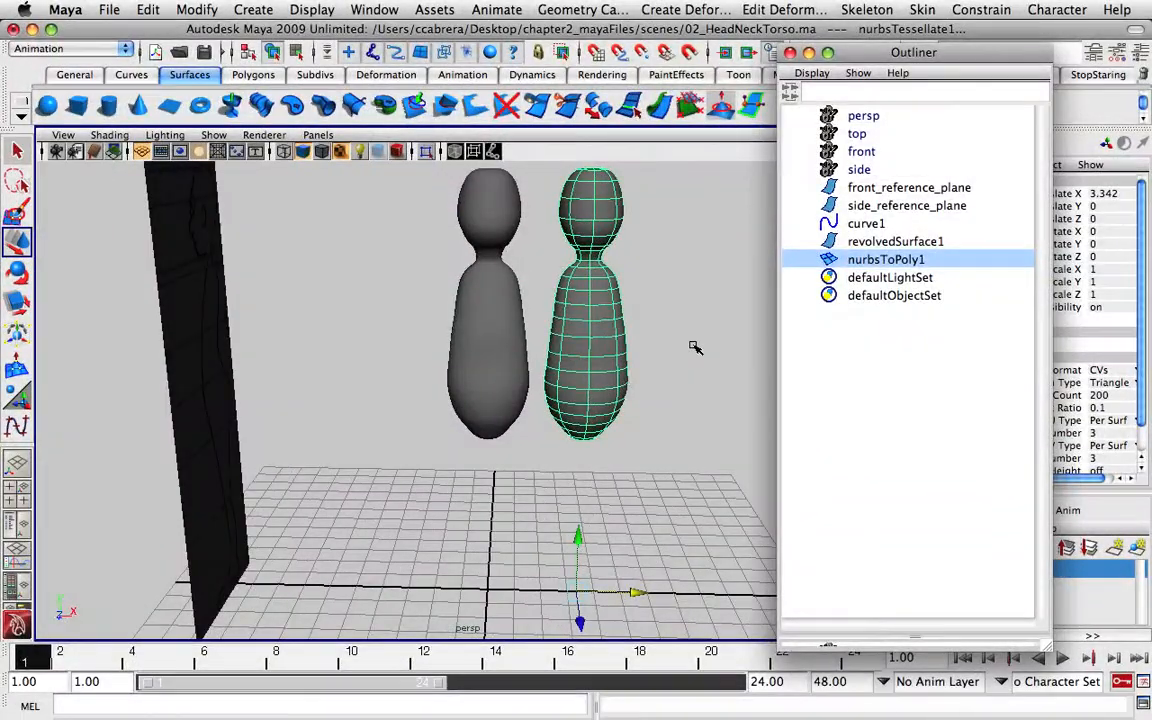
key("1")
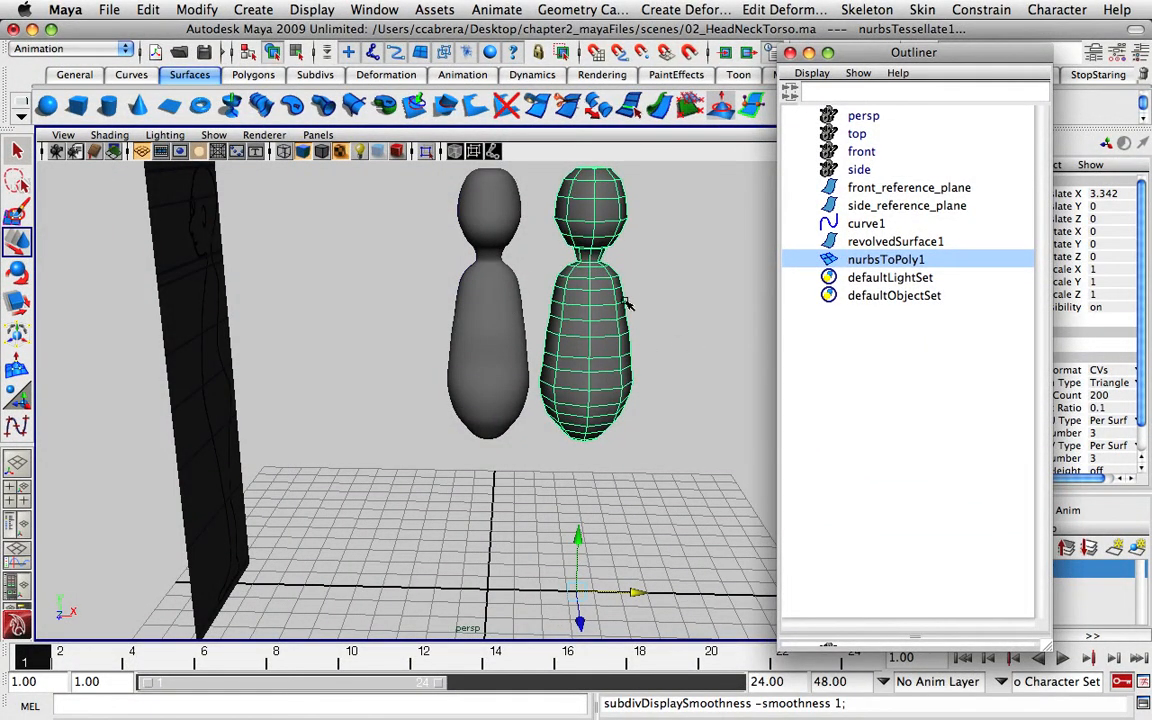
Set the polygon copy's Translate X to 0 and delete its construction history.
left_click(1094, 195)
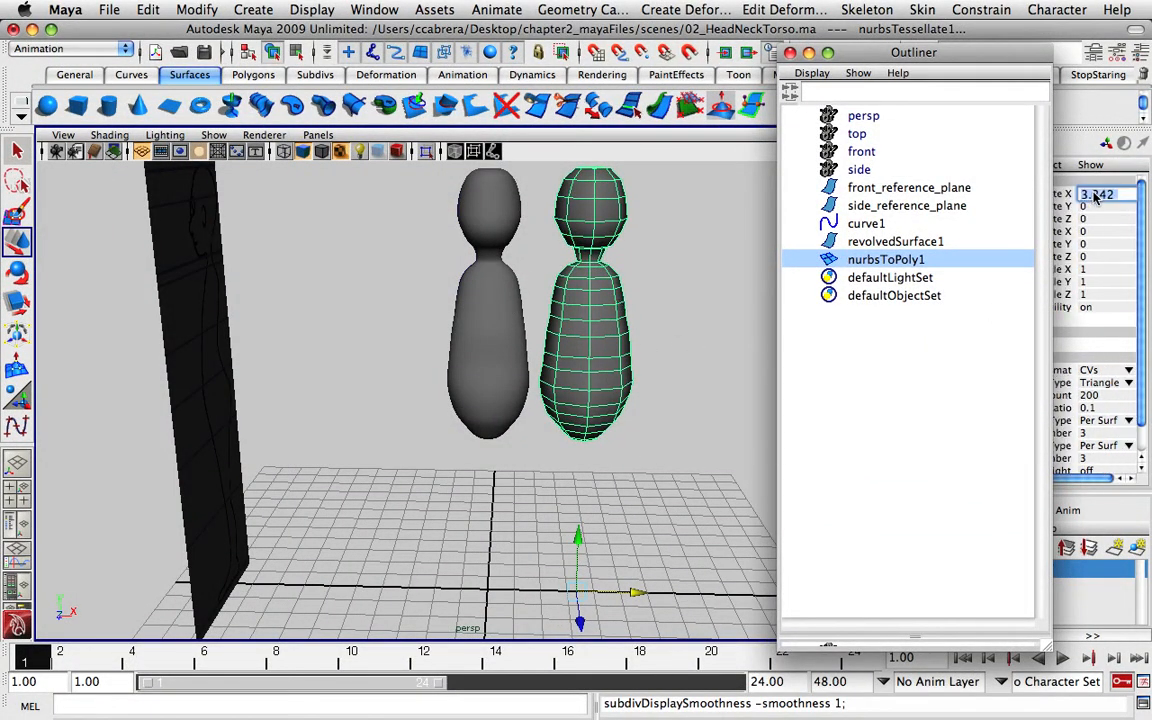
type("0")
key("Return")
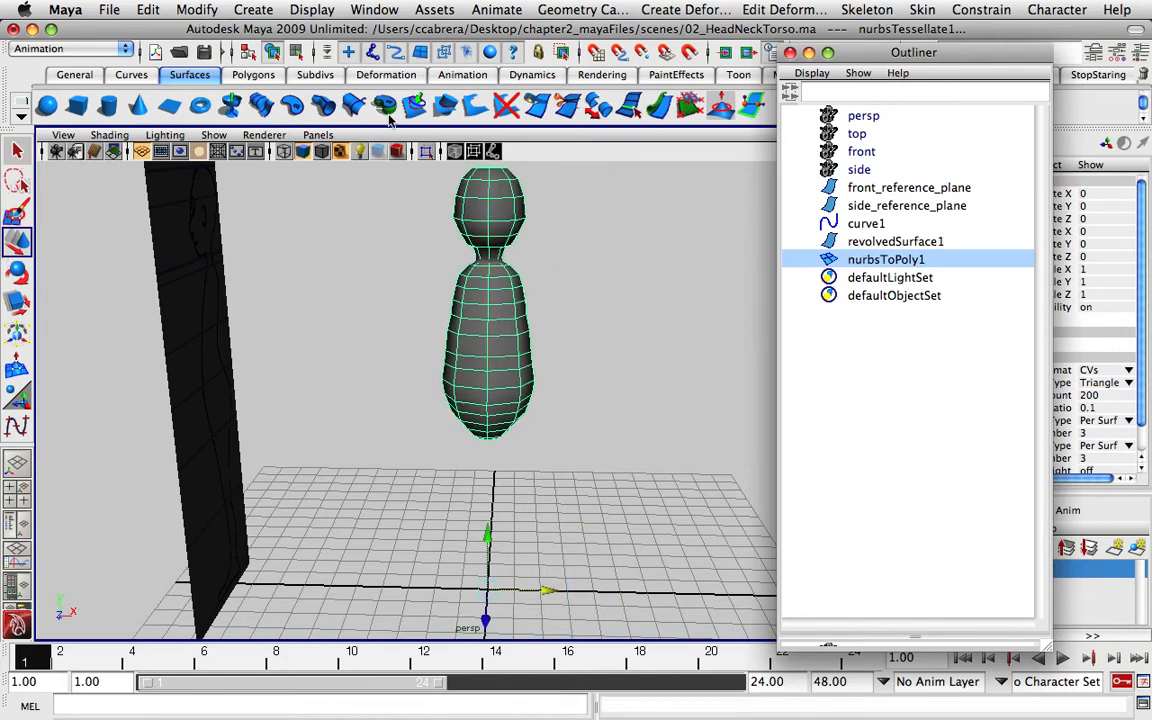
left_click(197, 9)
mouse_move(148, 9)
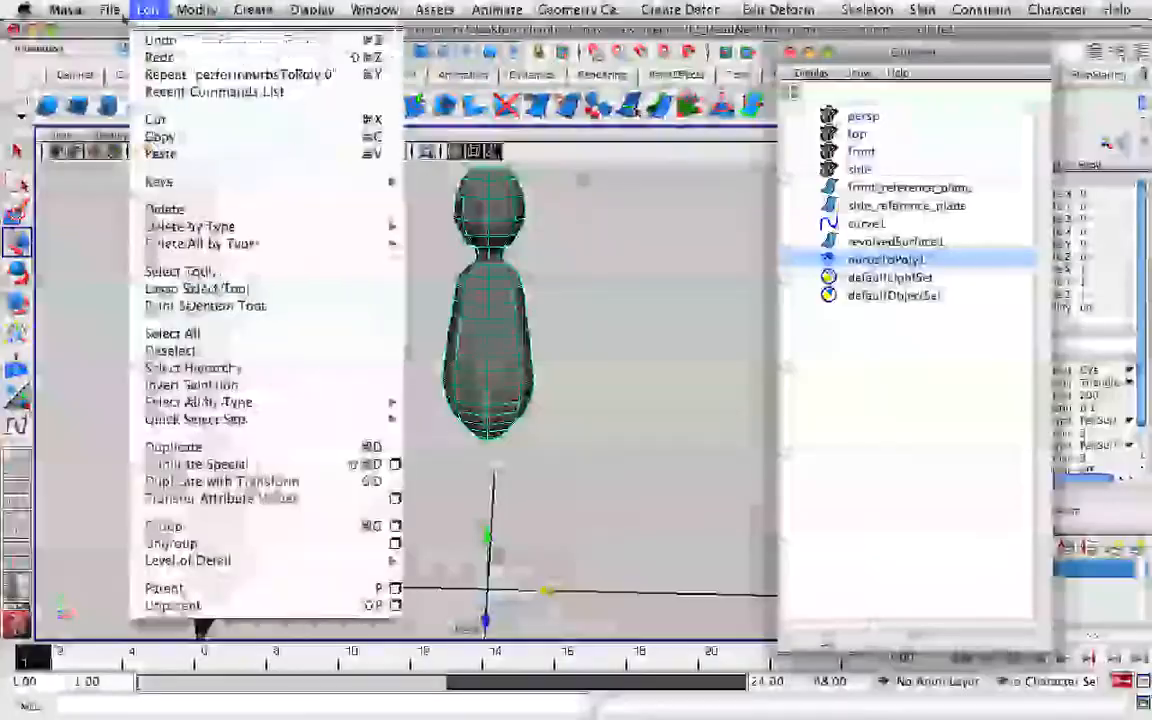
mouse_move(300, 226)
left_click(445, 243)
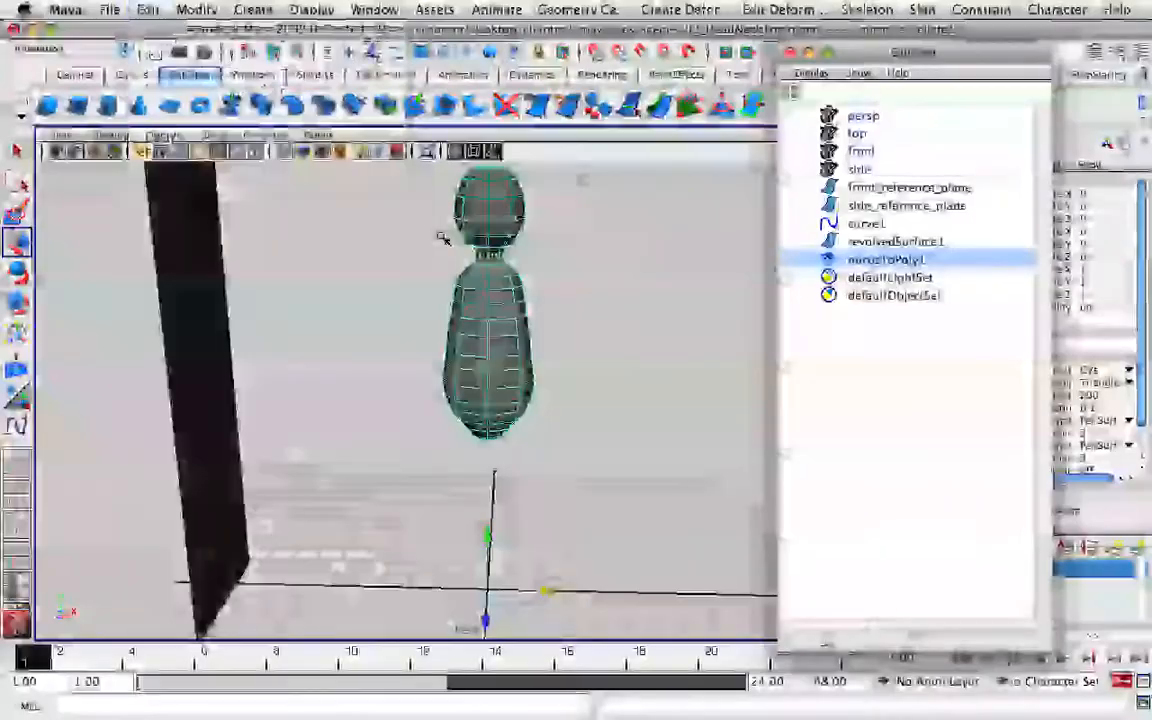
Delete the original profile curve1 and the NURBS revolvedSurface1 from the scene, keeping only the polygon mesh.
left_click(865, 223)
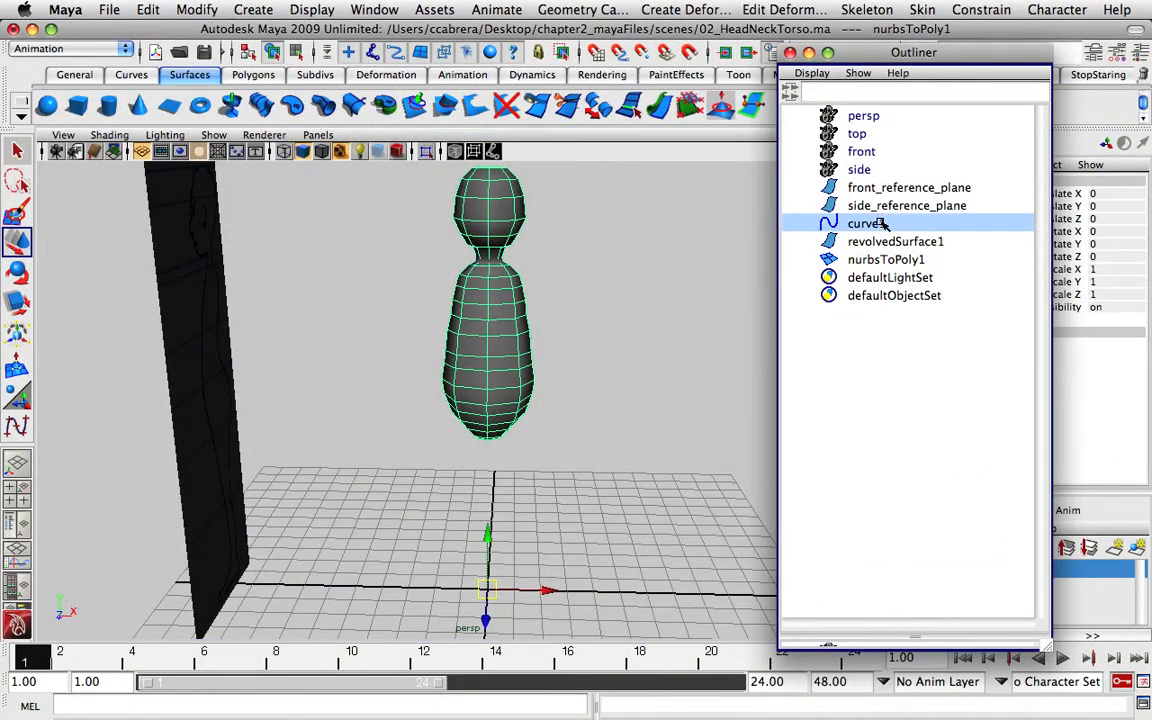
left_click(888, 243, "ctrl")
key("Delete")
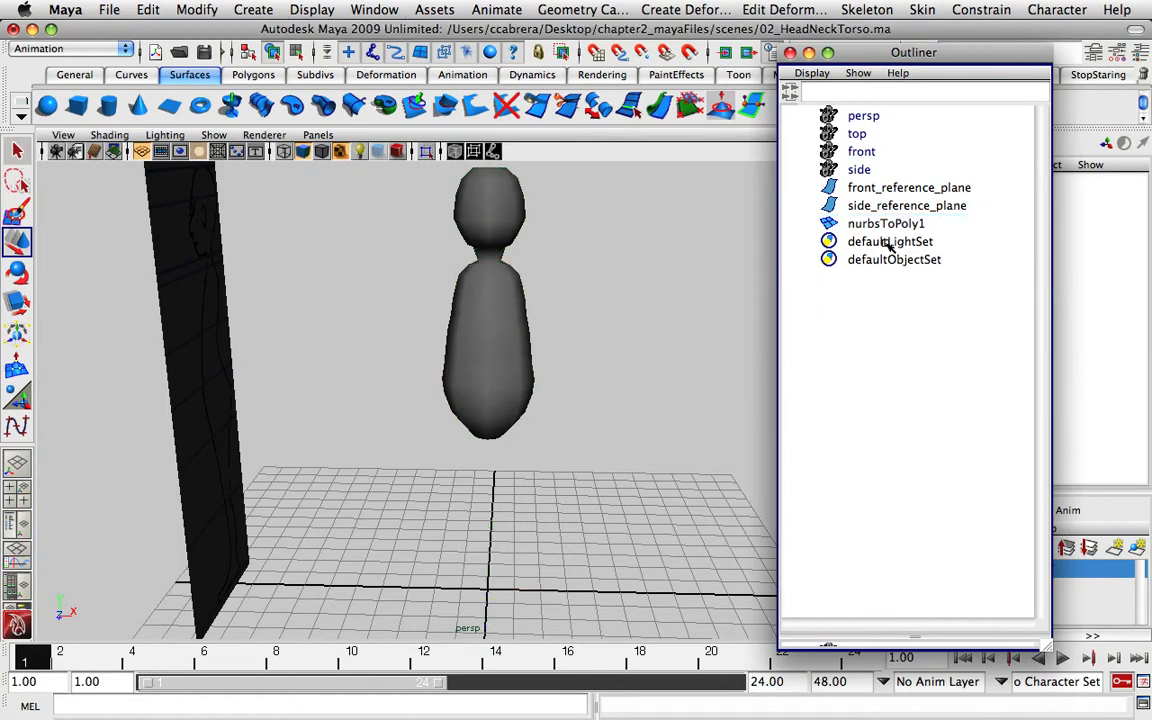
Rename the polygon mesh nurbsToPoly1 as body_geo.
double_click(887, 223)
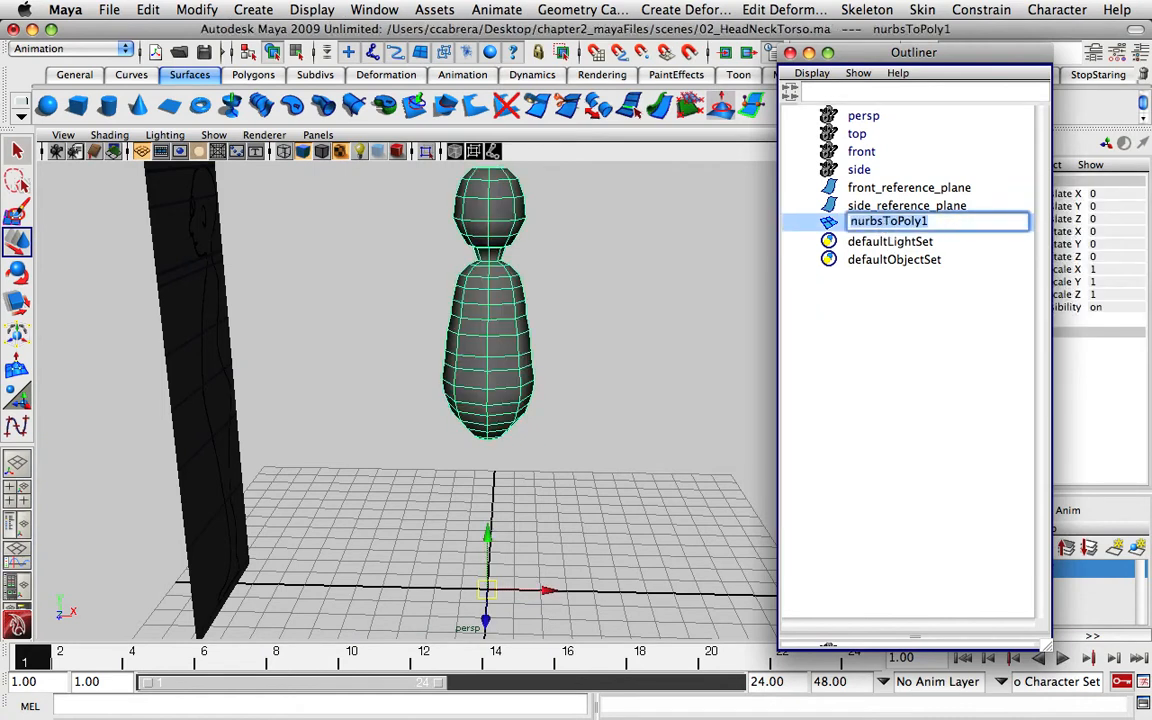
type("body")
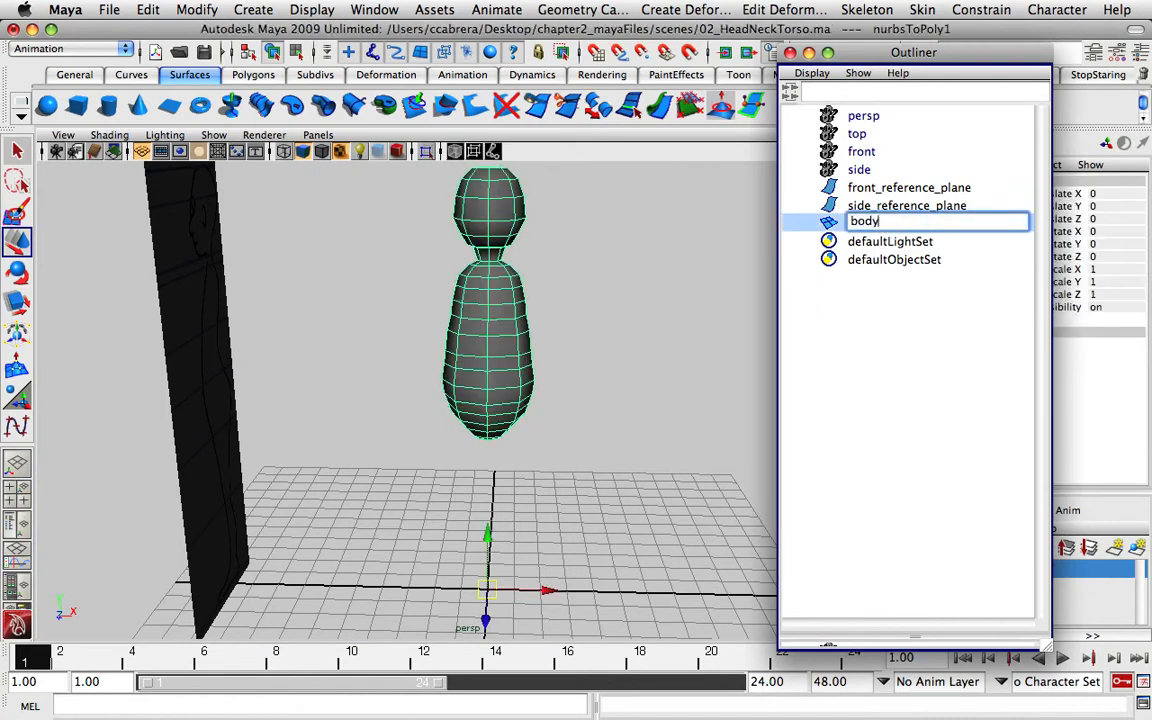
type("_geo")
key("Return")
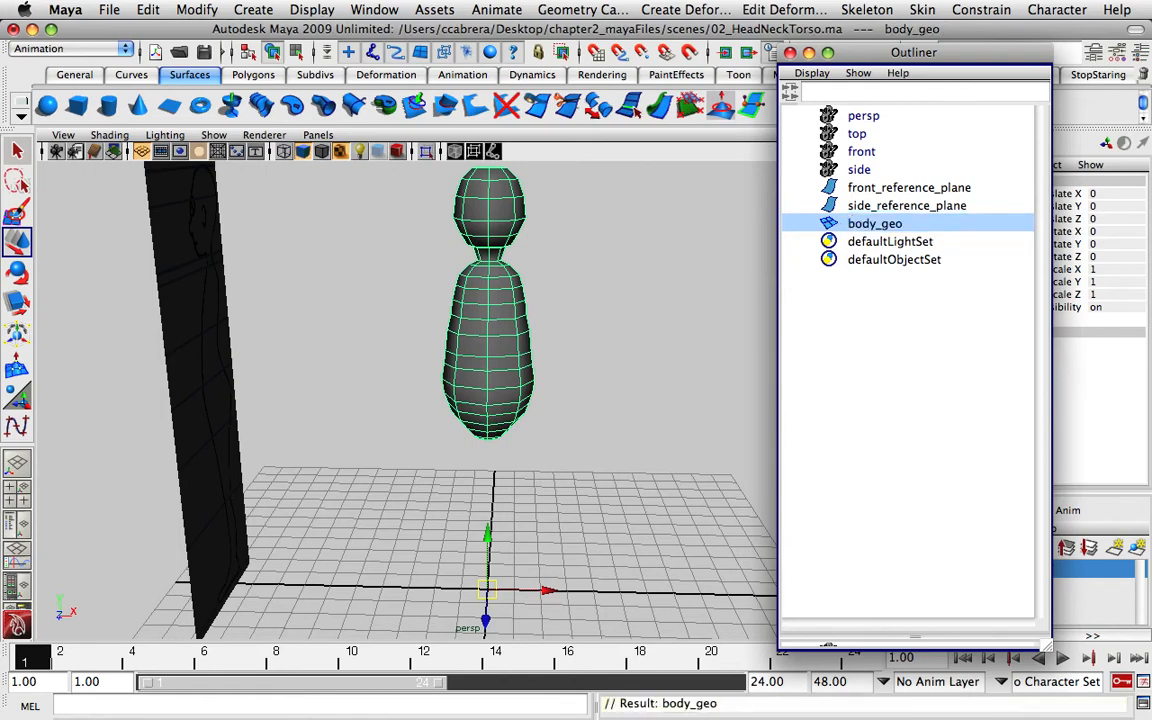
left_click_drag(636, 328, 594, 337, "alt")
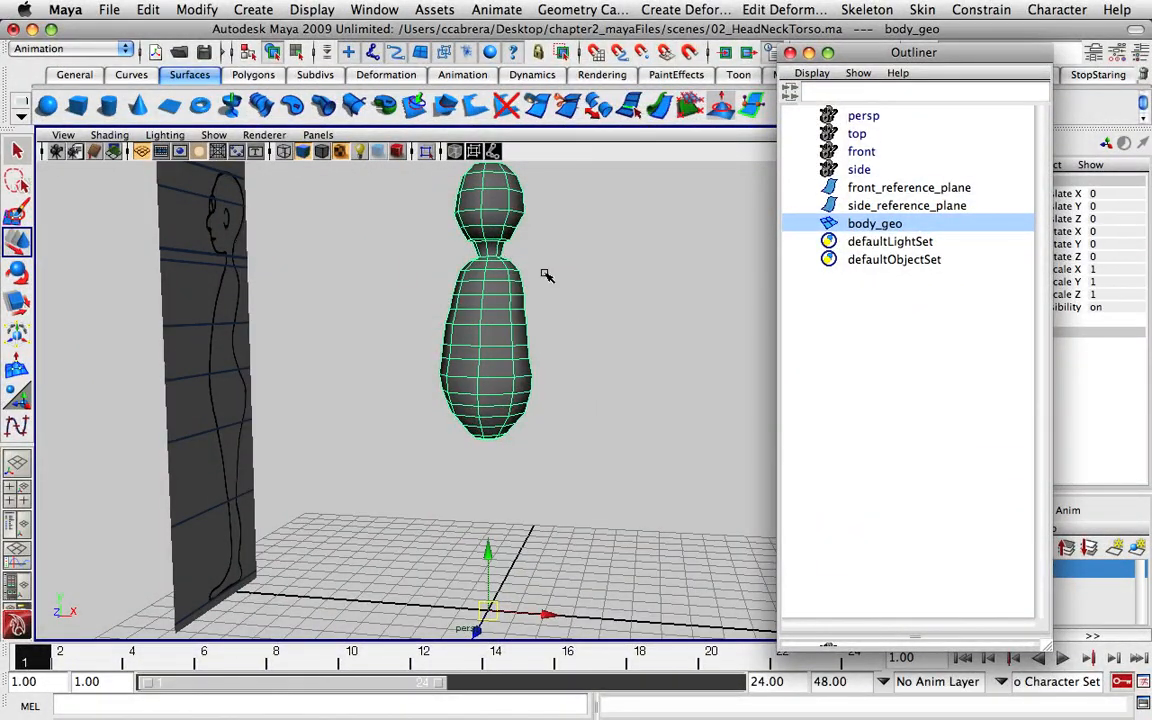